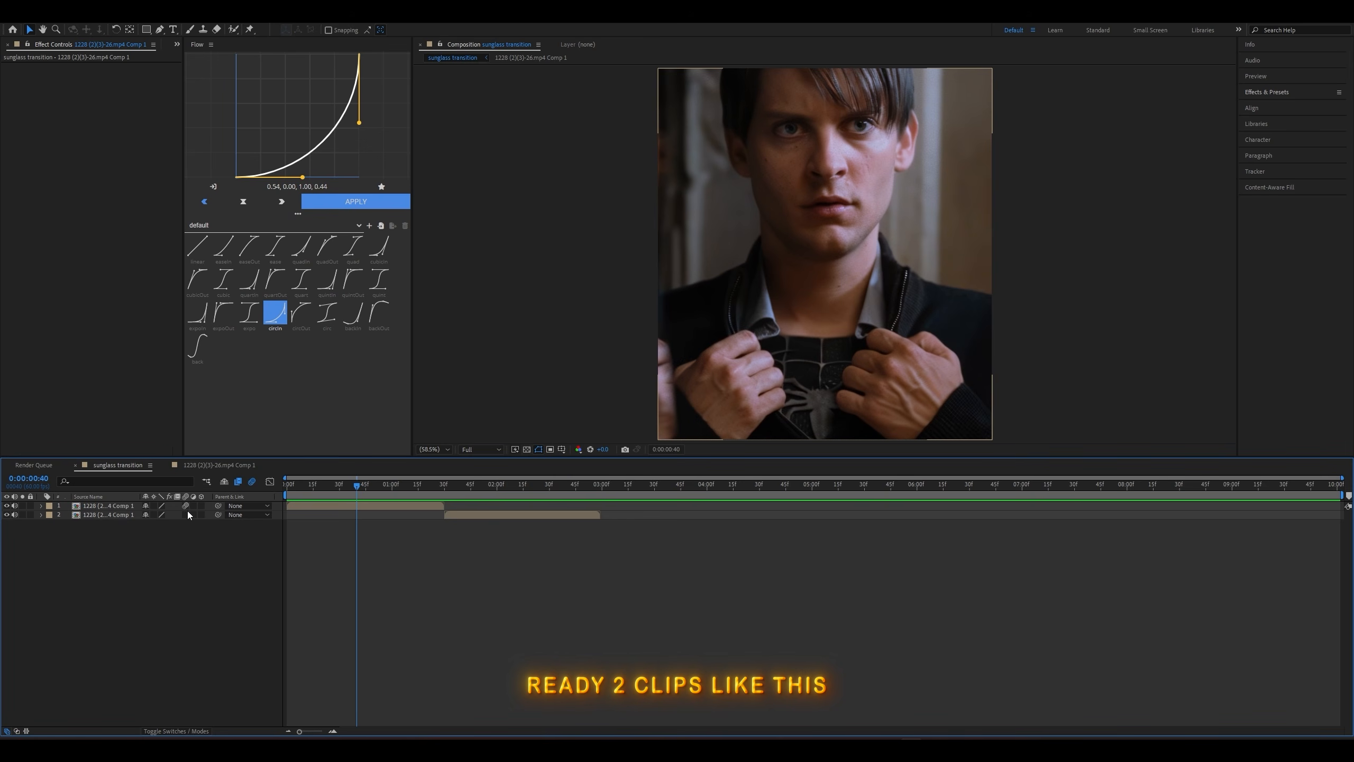
Enable motion blur on the second clip and capture a screenshot of its frame at 0:00:01:30
{"action": "left_click_drag", "start_coordinate": [187, 510], "coordinate": [189, 514]}
{"action": "left_click_drag", "start_coordinate": [353, 495], "coordinate": [454, 494]}
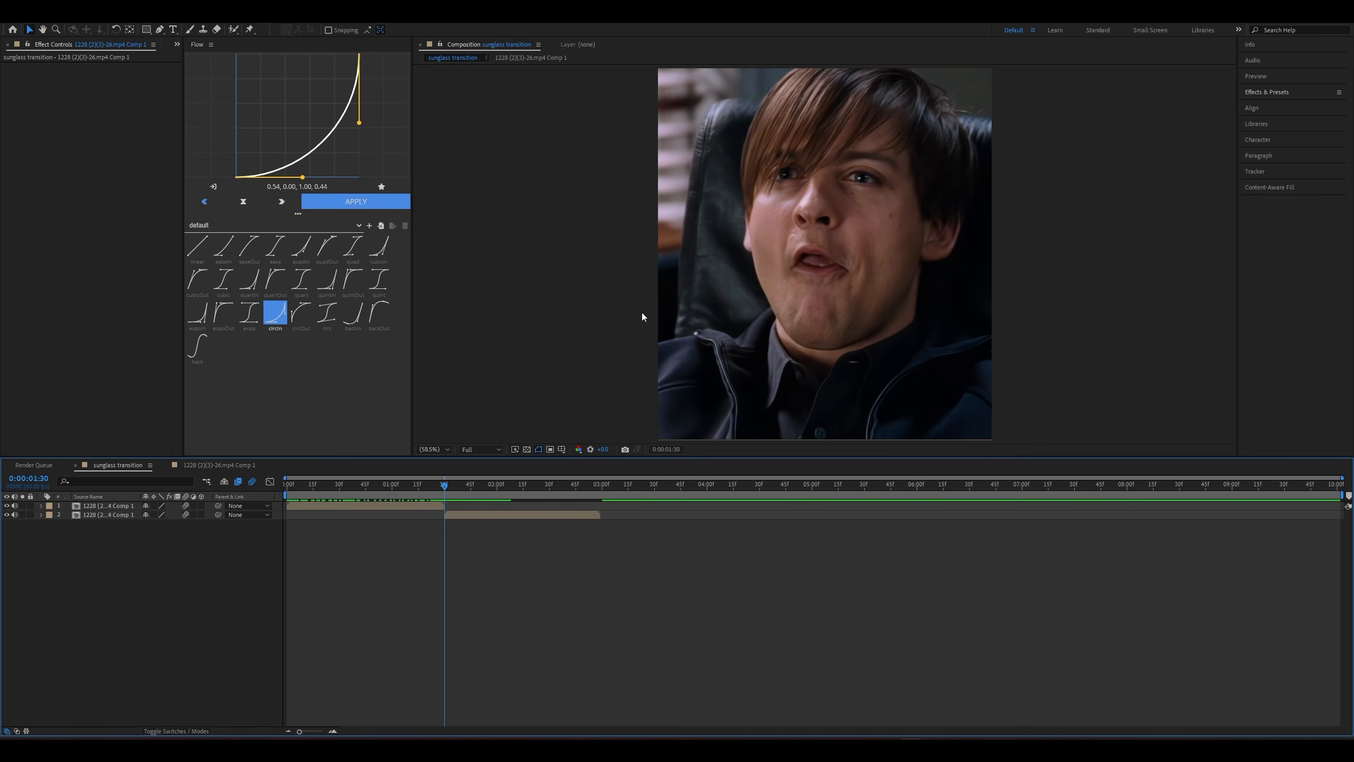
{"action": "key", "text": "super+shift+s"}
{"action": "left_click_drag", "start_coordinate": [660, 70], "coordinate": [990, 438]}
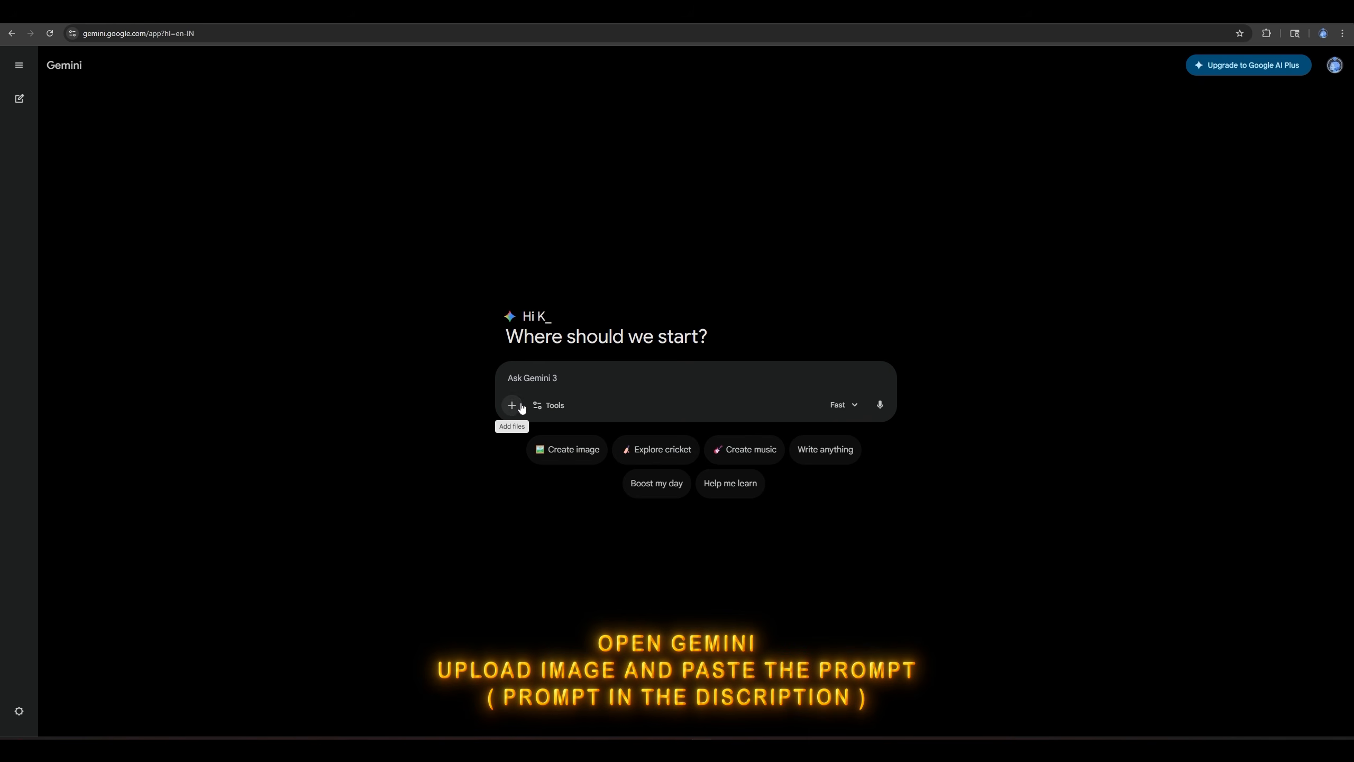
In Gemini, upload the captured frame and submit a prompt asking for high-quality matte black sunglasses with fully opaque lenses on the character
{"action": "left_click", "coordinate": [519, 407]}
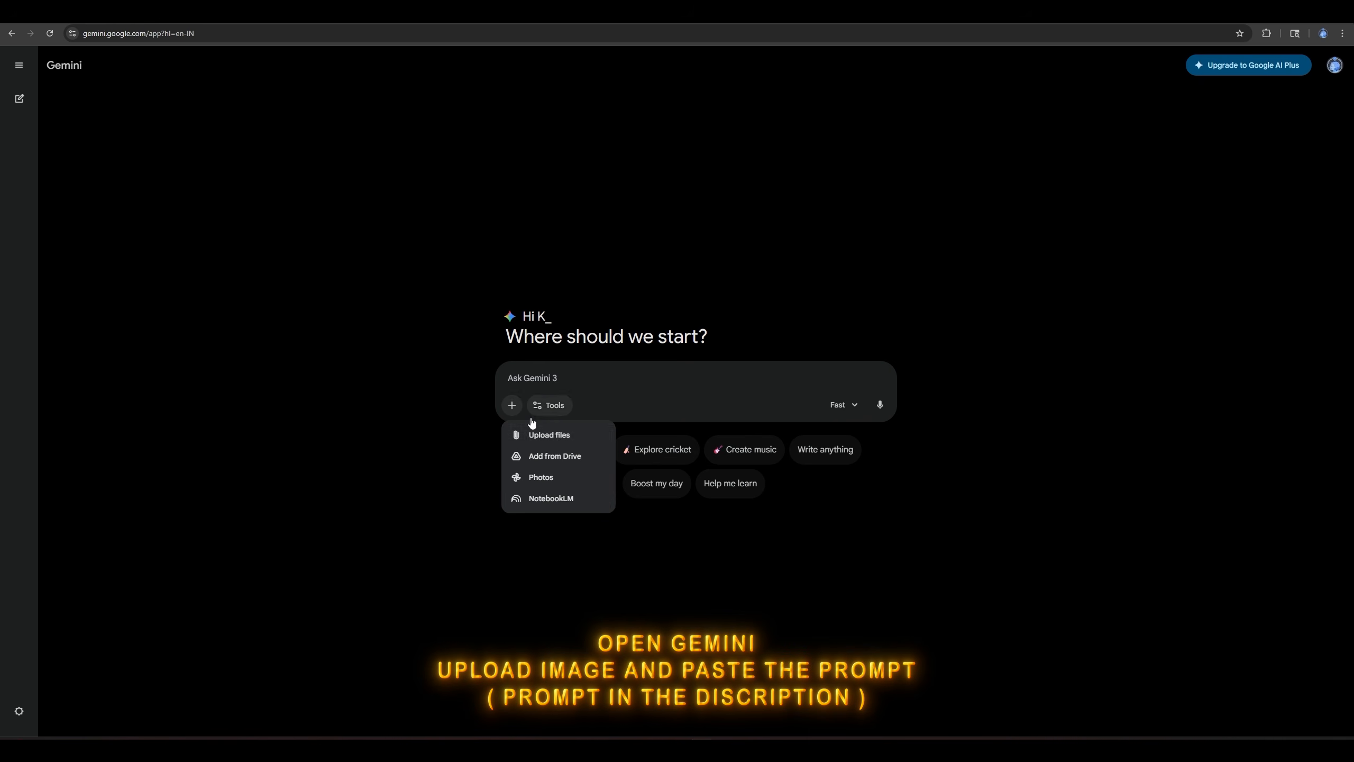
{"action": "left_click", "coordinate": [539, 433]}
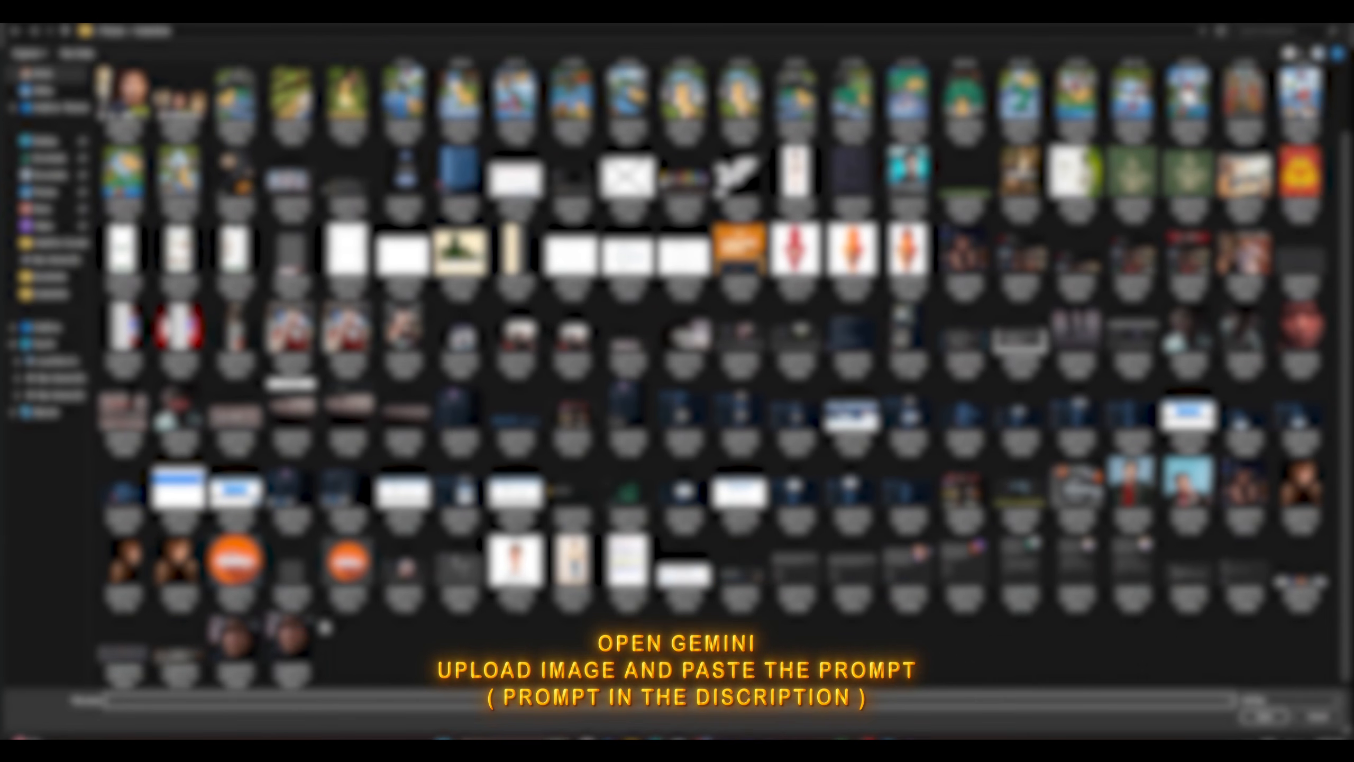
{"action": "left_click", "coordinate": [1277, 721]}
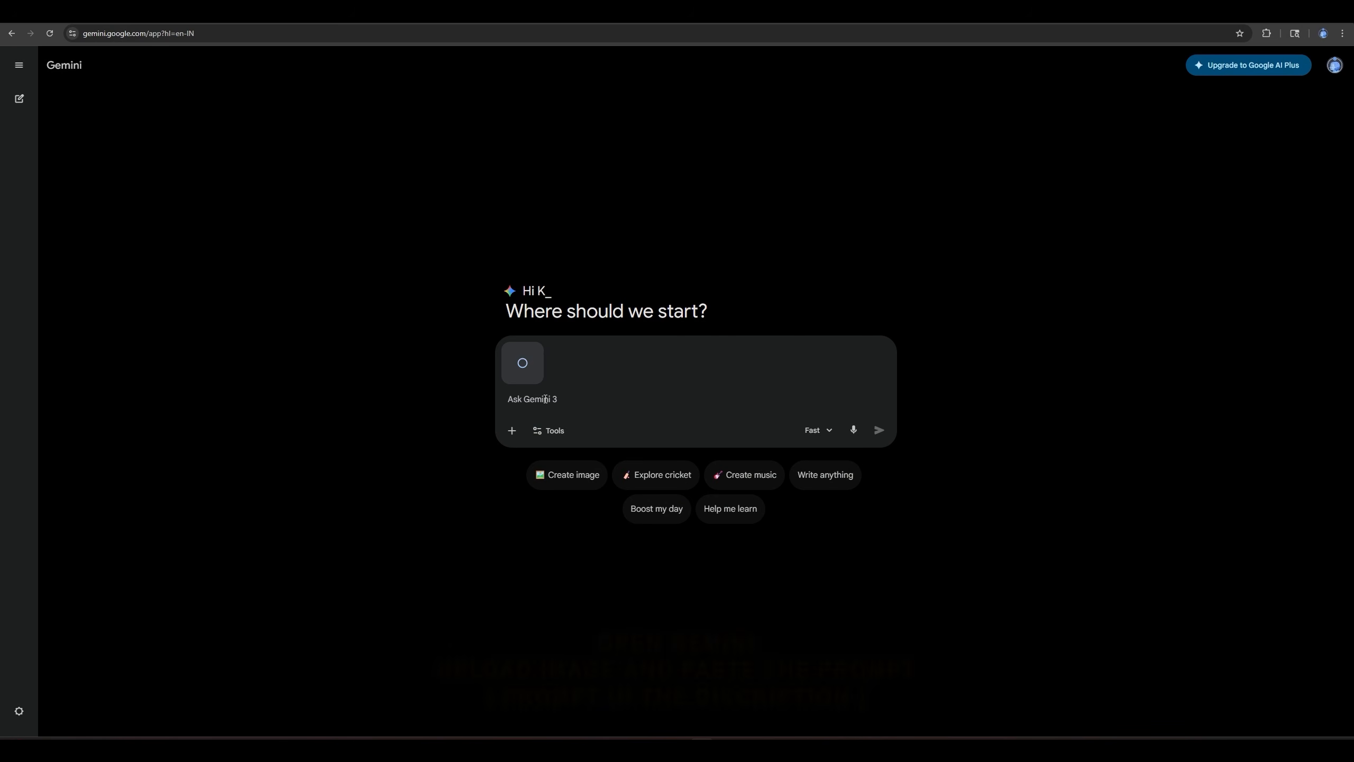
{"action": "type", "text": "Add a pair of high-quality black sunglasses with fully opaque lenses to the character. The sunglasses should have a sleek, modern design with a matte black frame, no transparency, and subtle reflections on the surface. Ensure they fit naturally on the face with realistic shadows and lighting."}
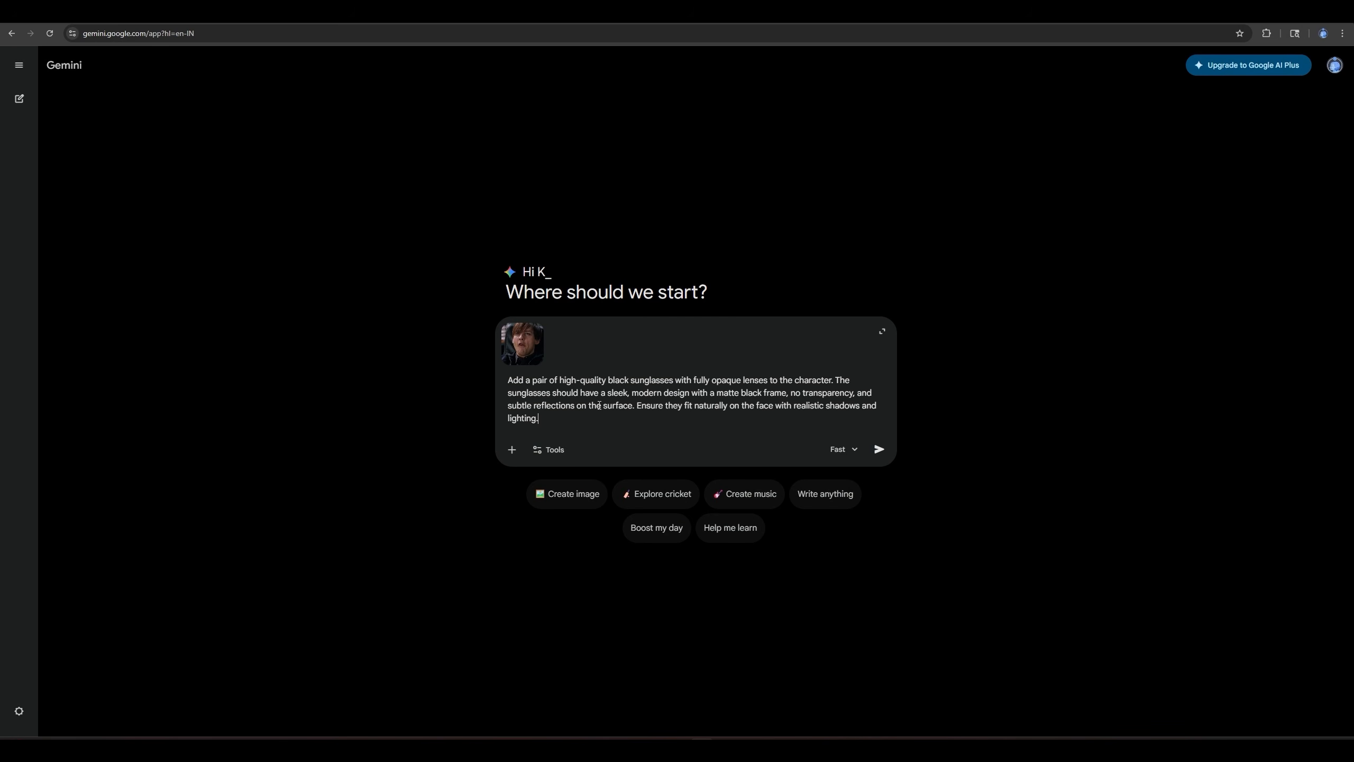
{"action": "left_click", "coordinate": [878, 449]}
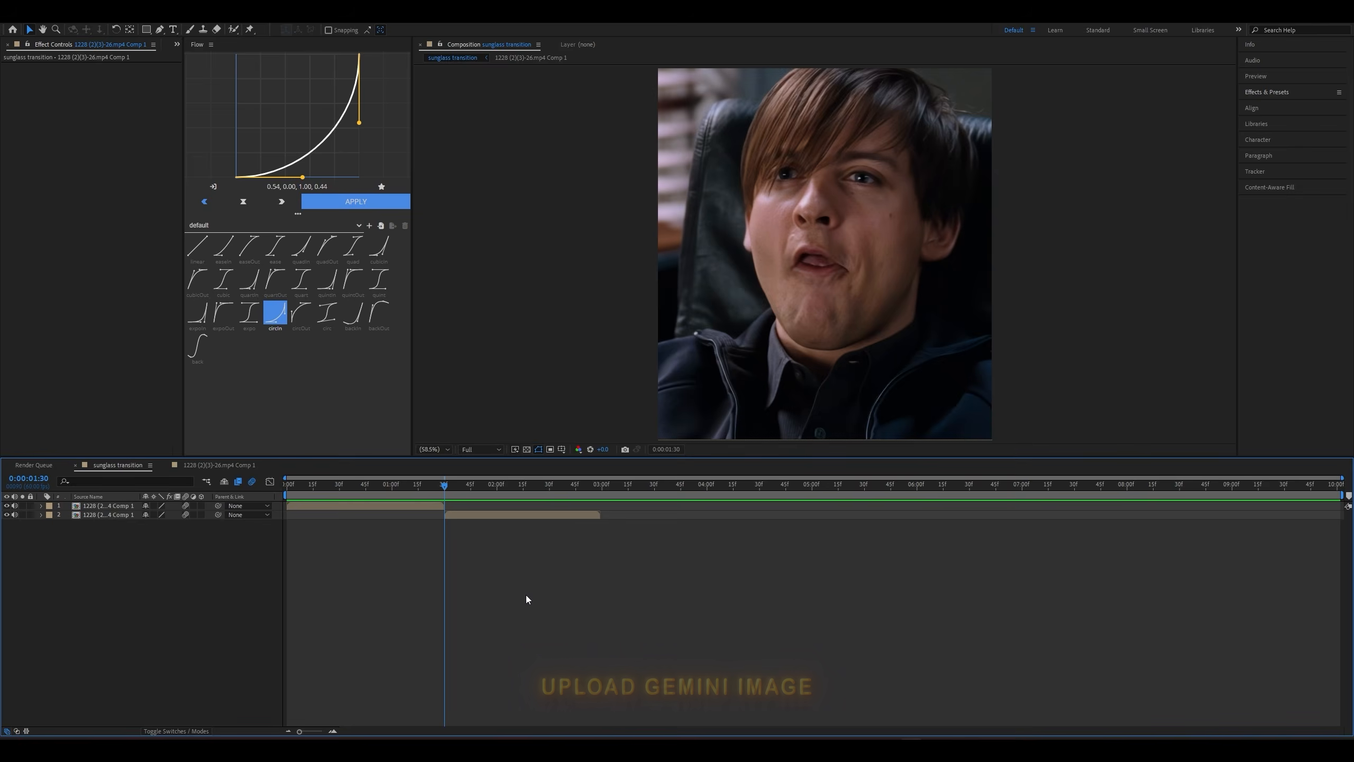
Import the Gemini sunglasses PNG into After Effects and place it as the top layer, aligned over the character's face
{"action": "key", "text": "ctrl+i"}
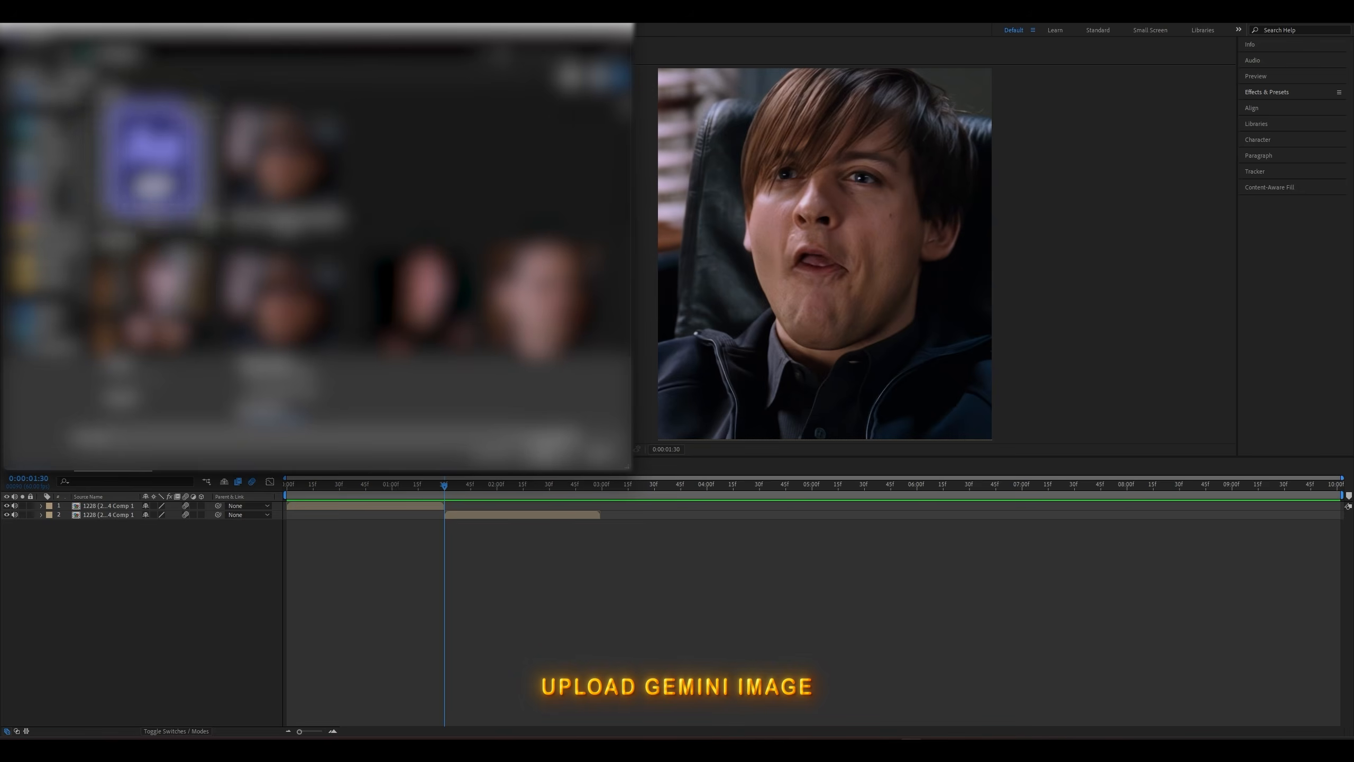
{"action": "left_click", "coordinate": [549, 446]}
{"action": "left_click_drag", "start_coordinate": [29, 200], "coordinate": [82, 507]}
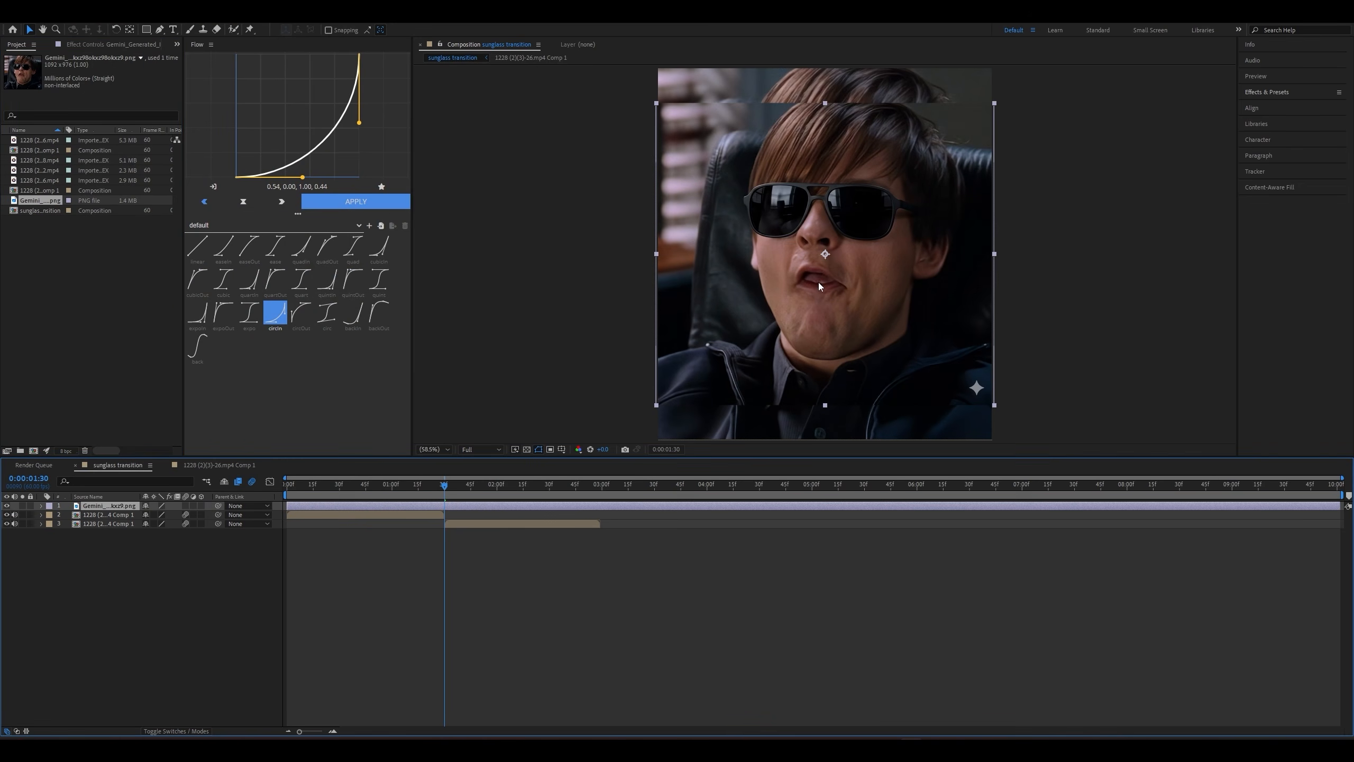
{"action": "left_click_drag", "start_coordinate": [818, 282], "coordinate": [811, 297]}
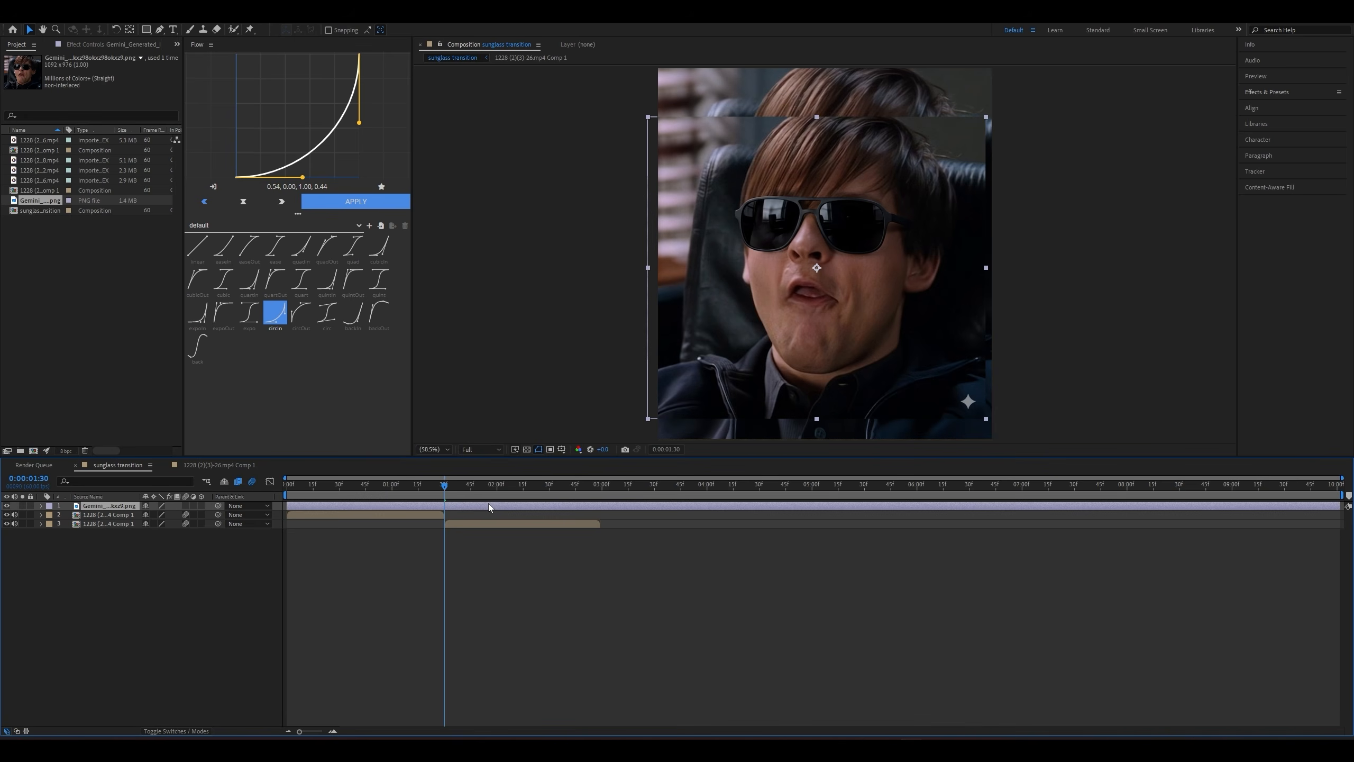
Trim the Gemini image layer to the second clip's span, from 0:00:01:30 to 0:00:02:59
{"action": "key", "text": "alt+bracketleft"}
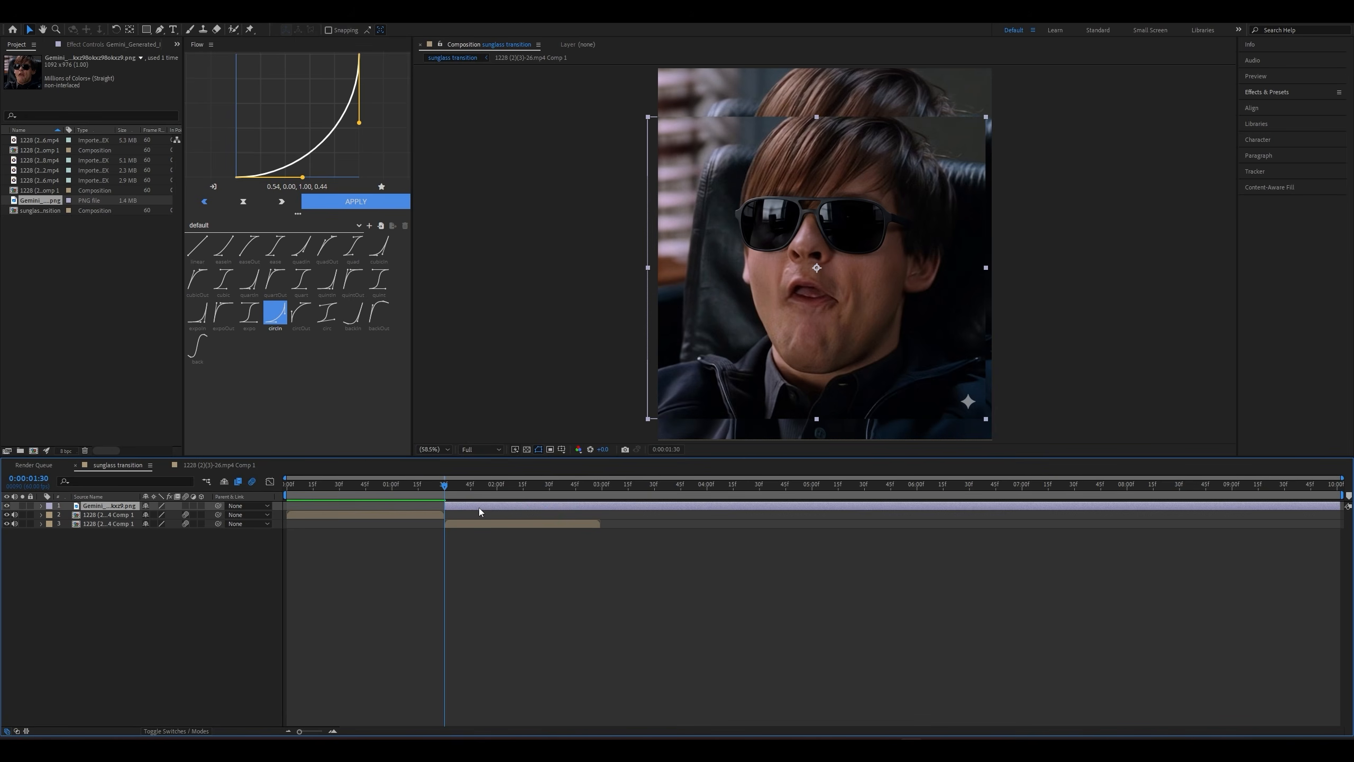
{"action": "left_click_drag", "start_coordinate": [480, 494], "coordinate": [603, 497]}
{"action": "key", "text": "ctrl+shift+d"}
{"action": "key", "text": "Delete"}
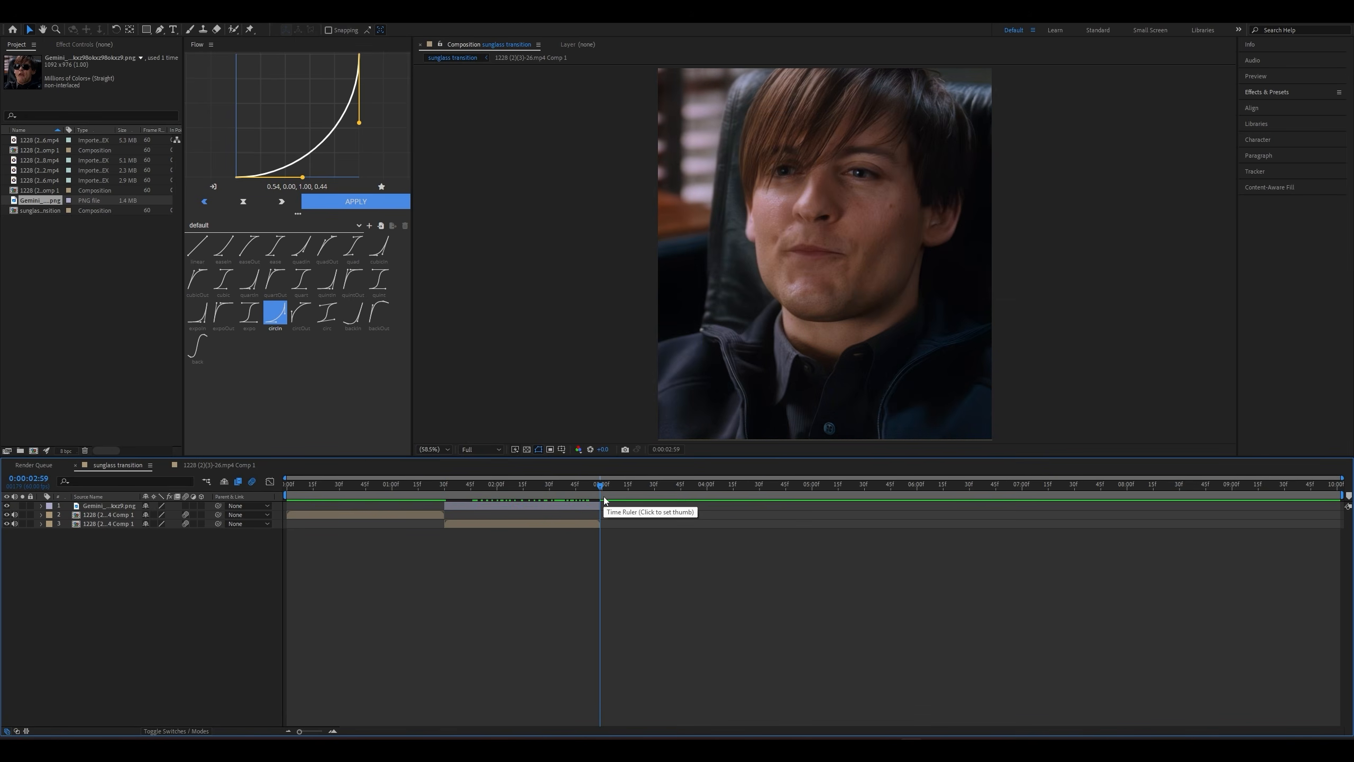
At 0:00:01:30, start a Pen mask on the Gemini image layer along the left lens's outer edge and underside
{"action": "left_click", "coordinate": [459, 507]}
{"action": "left_click", "coordinate": [442, 497]}
{"action": "left_click", "coordinate": [333, 732]}
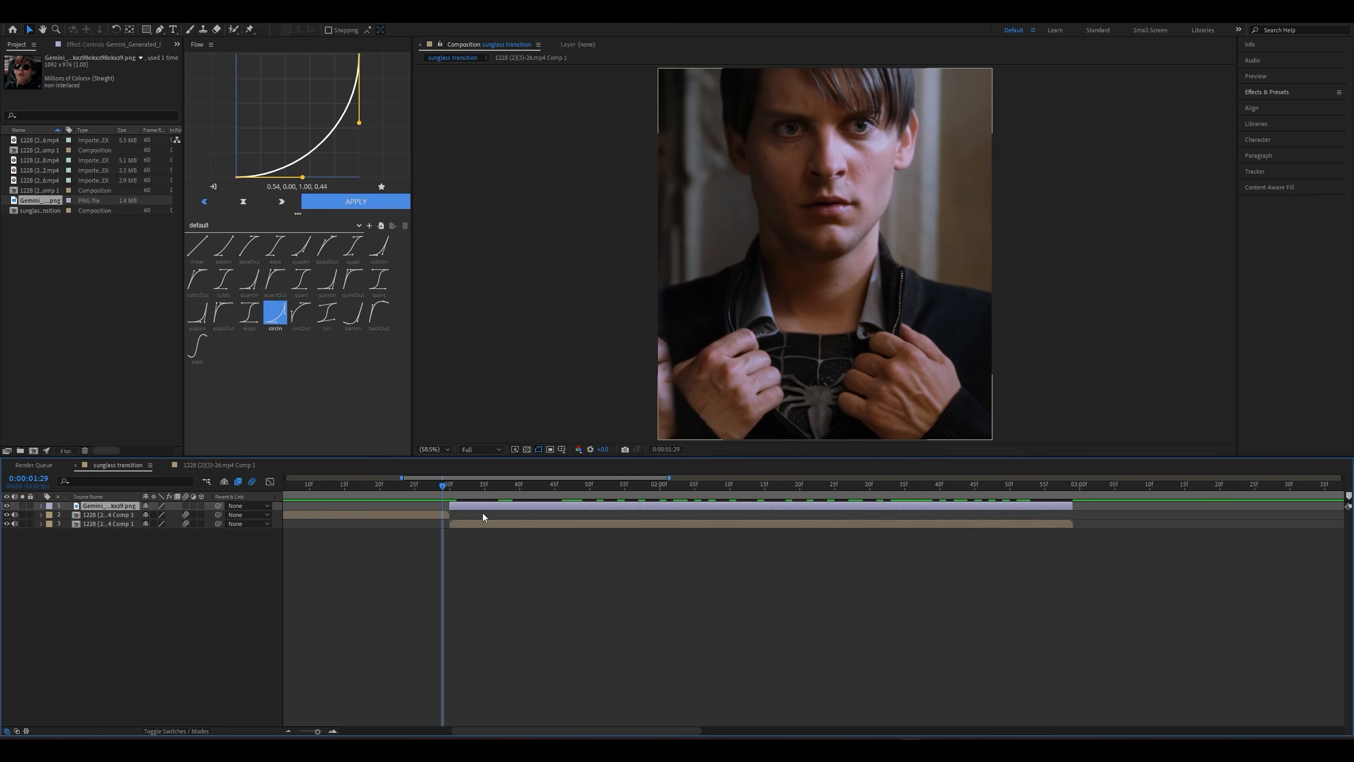
{"action": "key", "text": "Page_Down"}
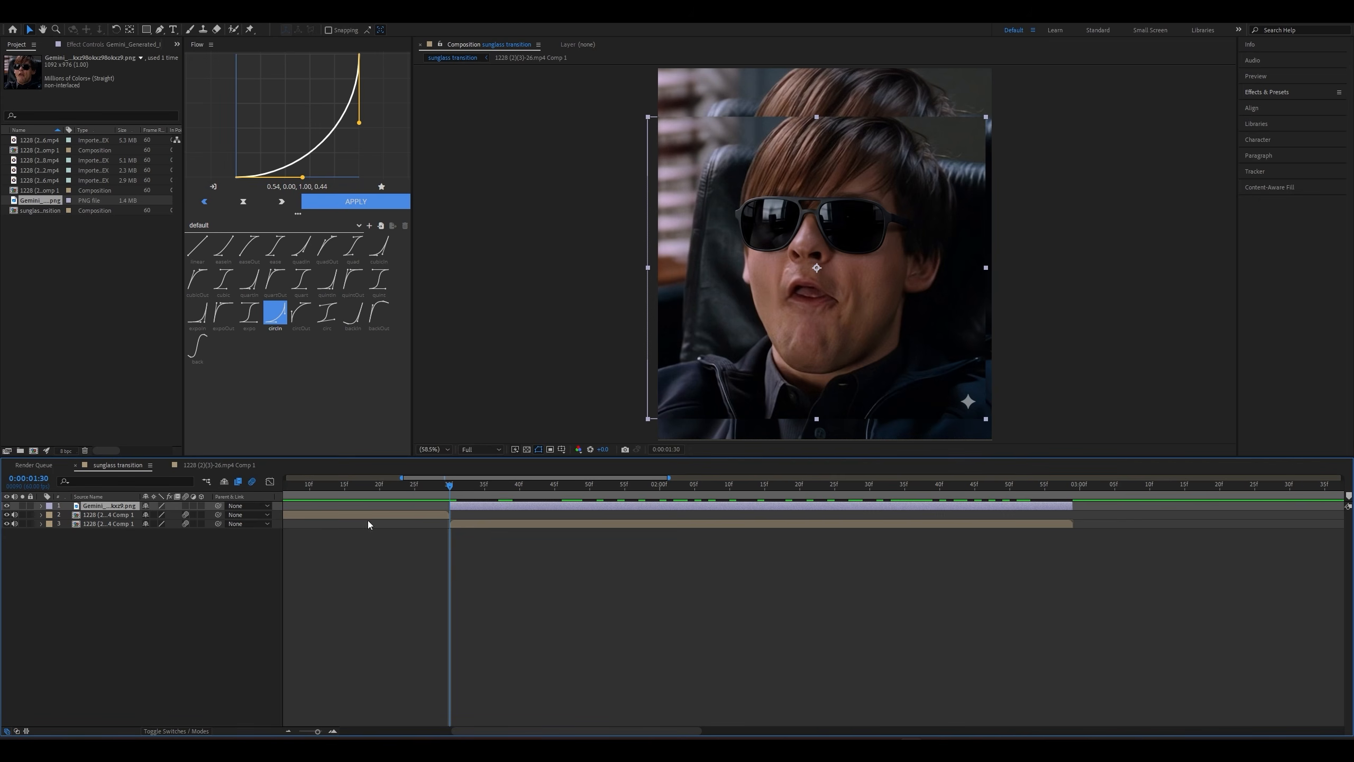
{"action": "left_click", "coordinate": [475, 531]}
{"action": "left_click", "coordinate": [498, 505]}
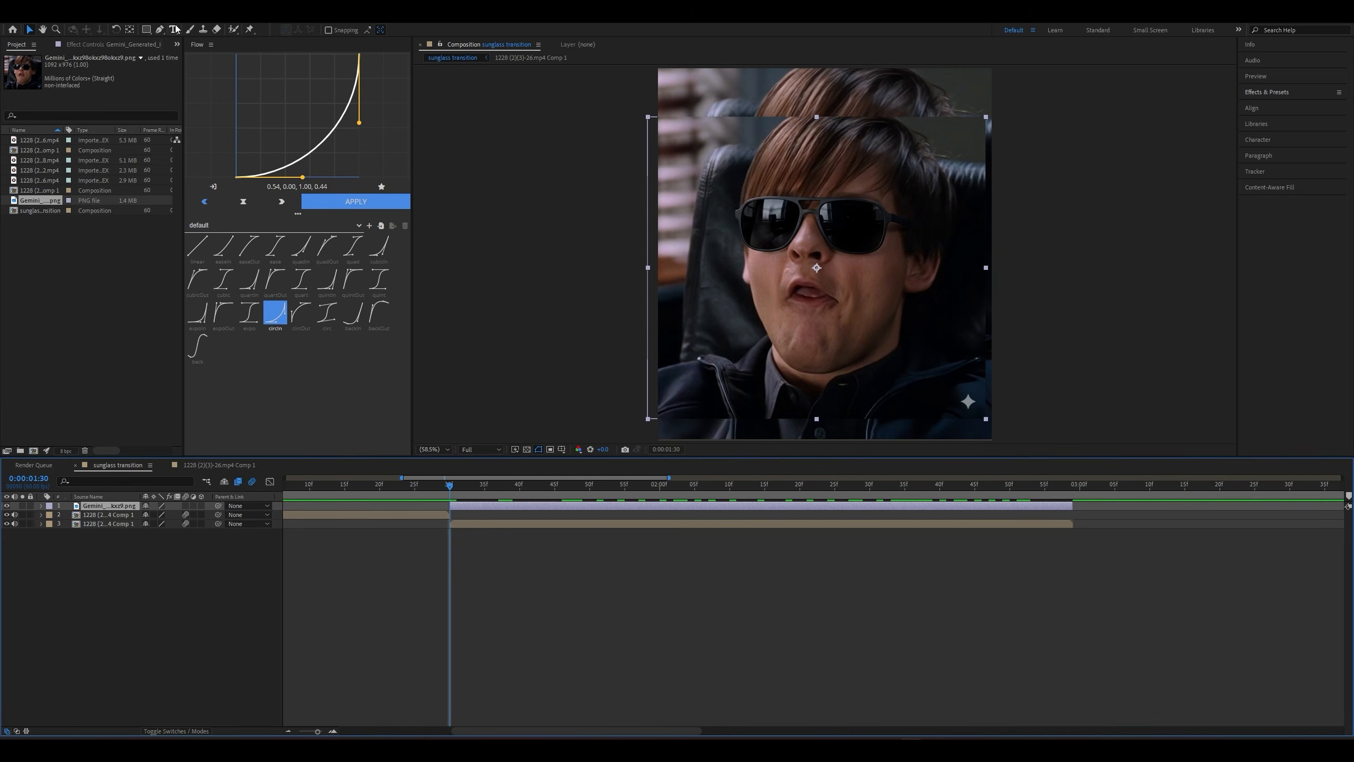
{"action": "left_click", "coordinate": [160, 30]}
{"action": "scroll", "coordinate": [825, 254], "scroll_direction": "up", "scroll_amount": 3}
{"action": "key", "text": "space"}
{"action": "left_click_drag", "start_coordinate": [513, 207], "coordinate": [825, 294]}
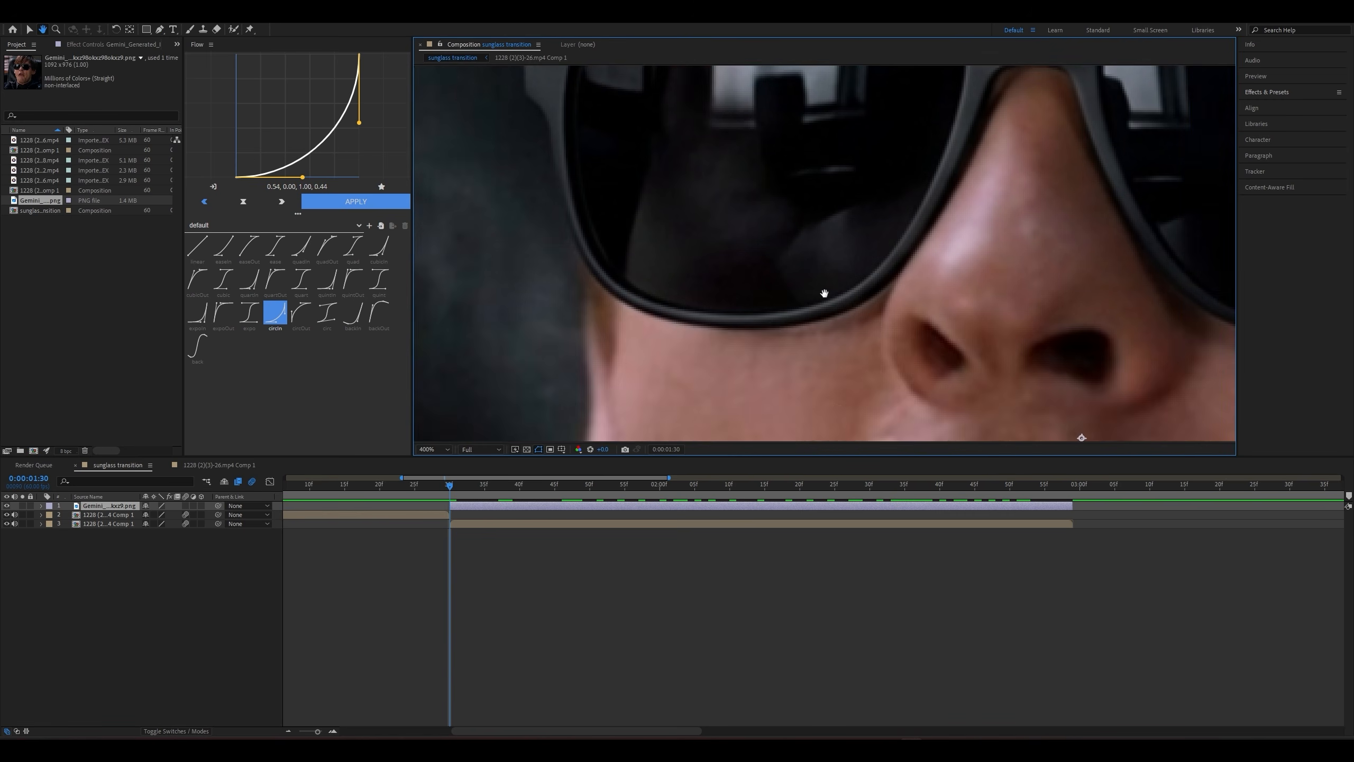
{"action": "left_click_drag", "start_coordinate": [737, 212], "coordinate": [782, 363]}
{"action": "key", "text": "g"}
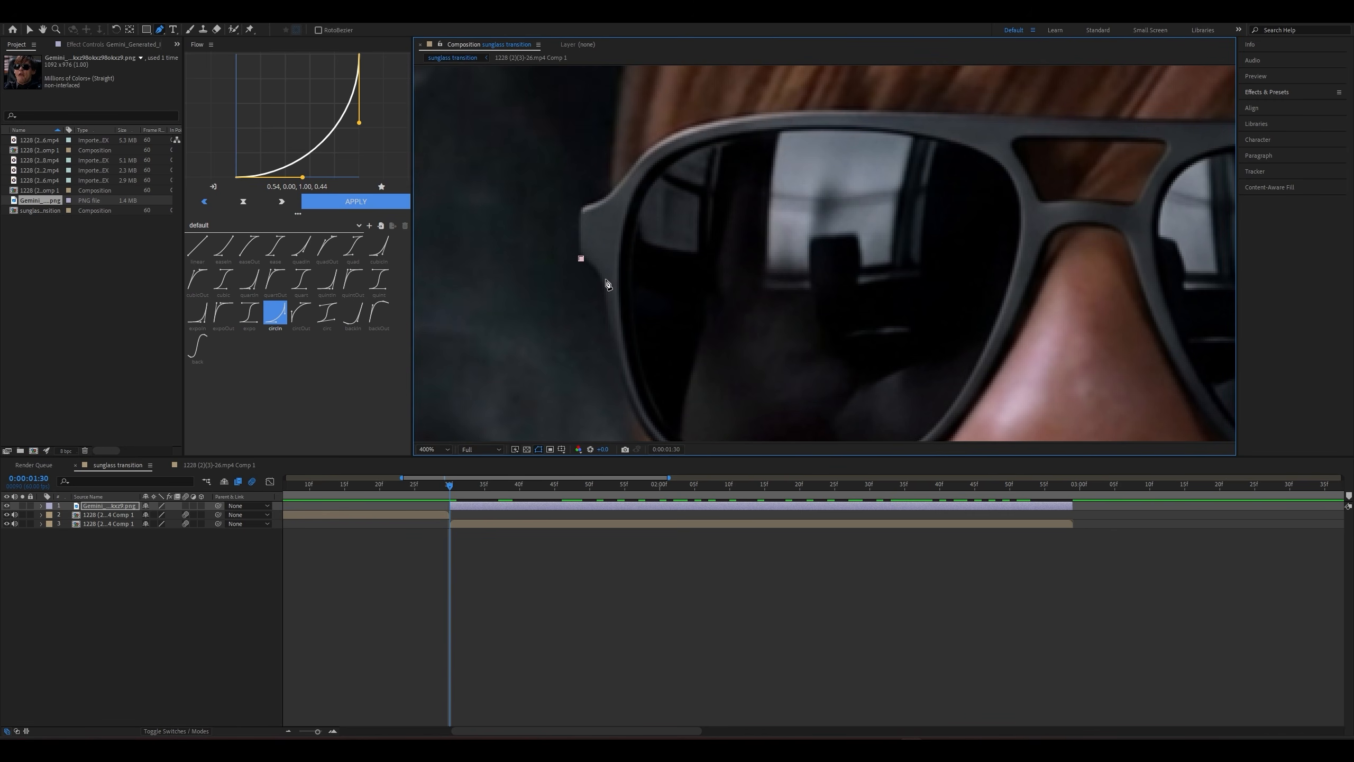
{"action": "left_click_drag", "start_coordinate": [603, 287], "coordinate": [617, 228]}
{"action": "key", "text": "space"}
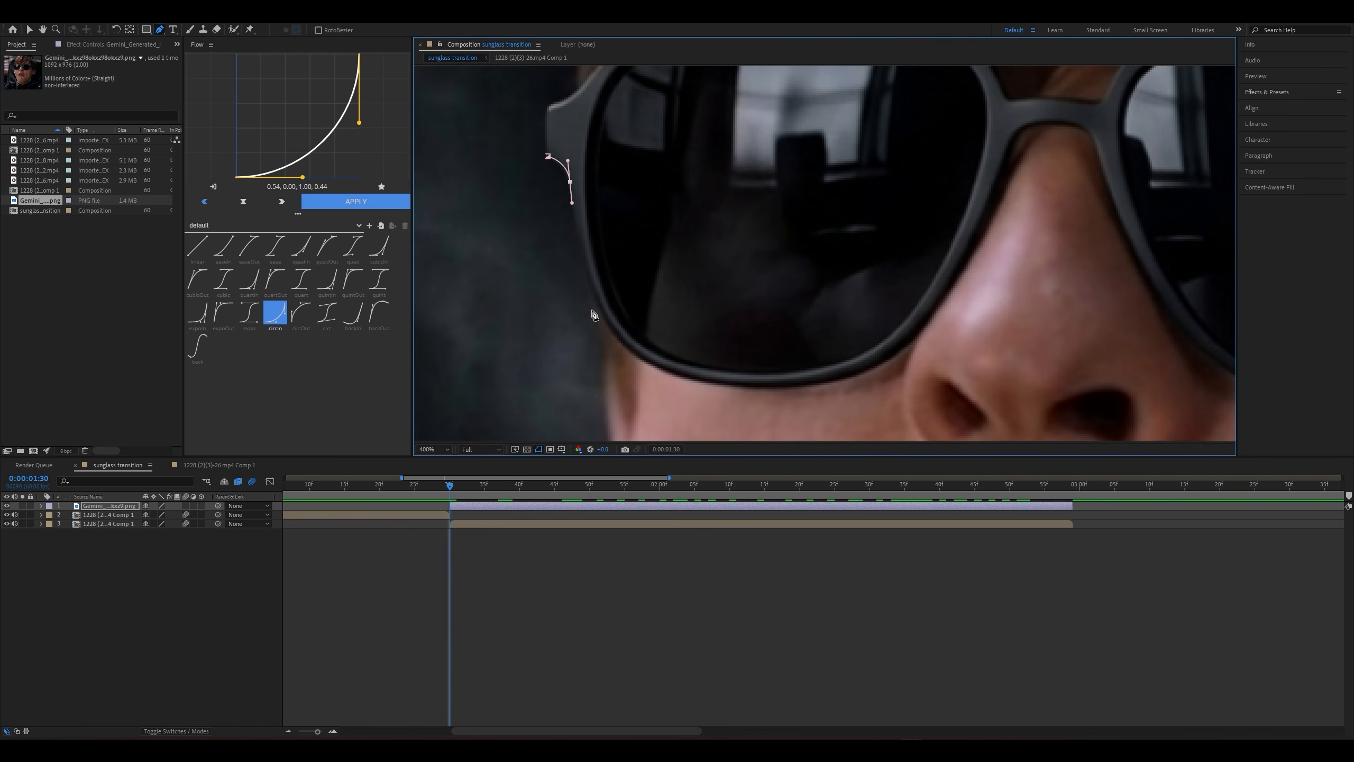
{"action": "left_click_drag", "start_coordinate": [594, 294], "coordinate": [605, 320]}
{"action": "left_click_drag", "start_coordinate": [705, 382], "coordinate": [788, 391]}
{"action": "left_click_drag", "start_coordinate": [892, 358], "coordinate": [918, 332]}
Continue the mask path up the inner edge of the left lens and over the nose bridge
{"action": "key", "text": "space"}
{"action": "left_click_drag", "start_coordinate": [939, 279], "coordinate": [836, 338]}
{"action": "left_click_drag", "start_coordinate": [881, 275], "coordinate": [889, 256]}
{"action": "left_click", "coordinate": [899, 217]}
{"action": "left_click_drag", "start_coordinate": [976, 185], "coordinate": [774, 115]}
{"action": "left_click", "coordinate": [822, 221]}
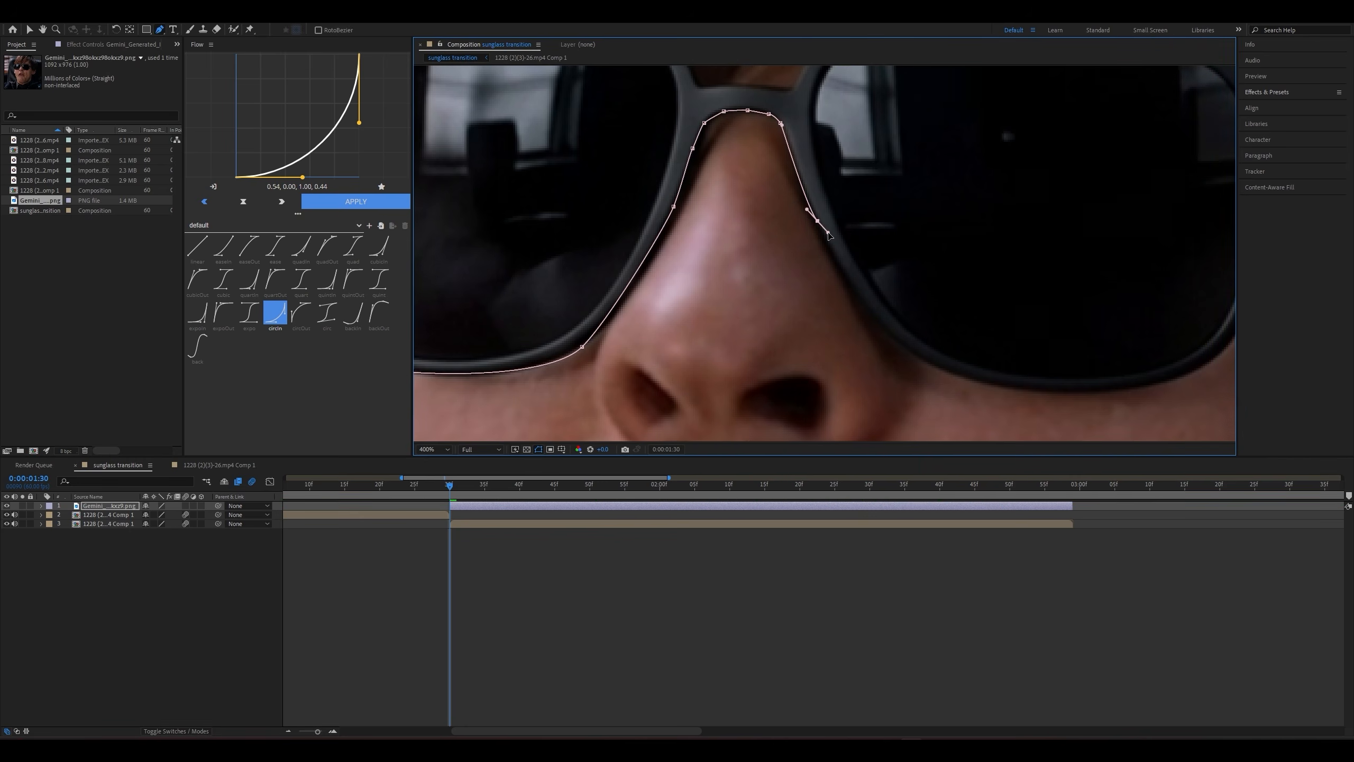
Trace the mask path along the underside and up the outer edge of the right lens
{"action": "left_click", "coordinate": [866, 300]}
{"action": "left_click_drag", "start_coordinate": [866, 299], "coordinate": [693, 212]}
{"action": "left_click", "coordinate": [718, 244]}
{"action": "left_click", "coordinate": [798, 291]}
{"action": "left_click", "coordinate": [1011, 293]}
{"action": "left_click_drag", "start_coordinate": [1081, 225], "coordinate": [1093, 182]}
{"action": "left_click_drag", "start_coordinate": [1104, 165], "coordinate": [718, 323]}
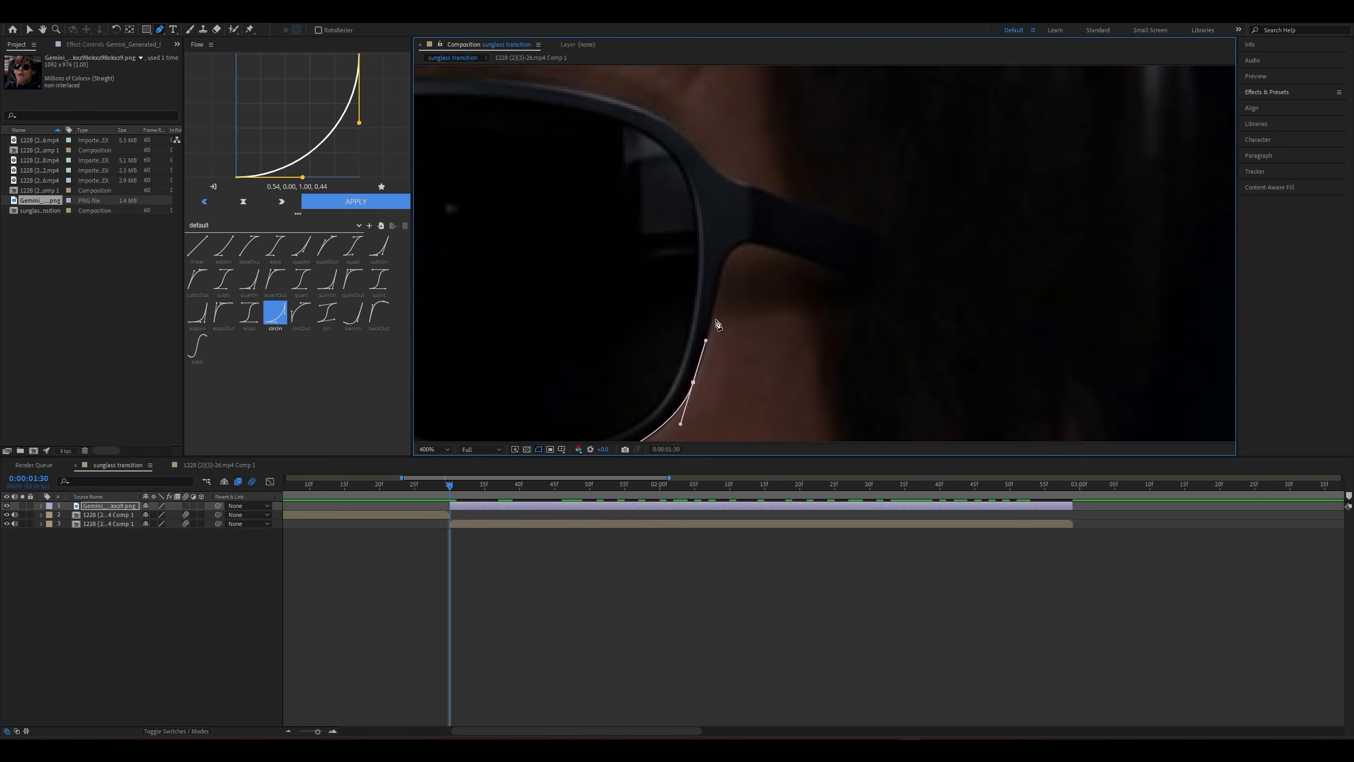
Extend the mask path around the sunglasses' temple arm and back to the right lens frame
{"action": "left_click", "coordinate": [839, 271]}
{"action": "left_click_drag", "start_coordinate": [838, 271], "coordinate": [614, 287]}
{"action": "left_click", "coordinate": [653, 300]}
{"action": "left_click", "coordinate": [668, 253]}
{"action": "scroll", "coordinate": [695, 281], "scroll_direction": "down", "scroll_amount": 1}
{"action": "scroll", "coordinate": [767, 287], "scroll_direction": "up", "scroll_amount": 1}
{"action": "left_click", "coordinate": [667, 202]}
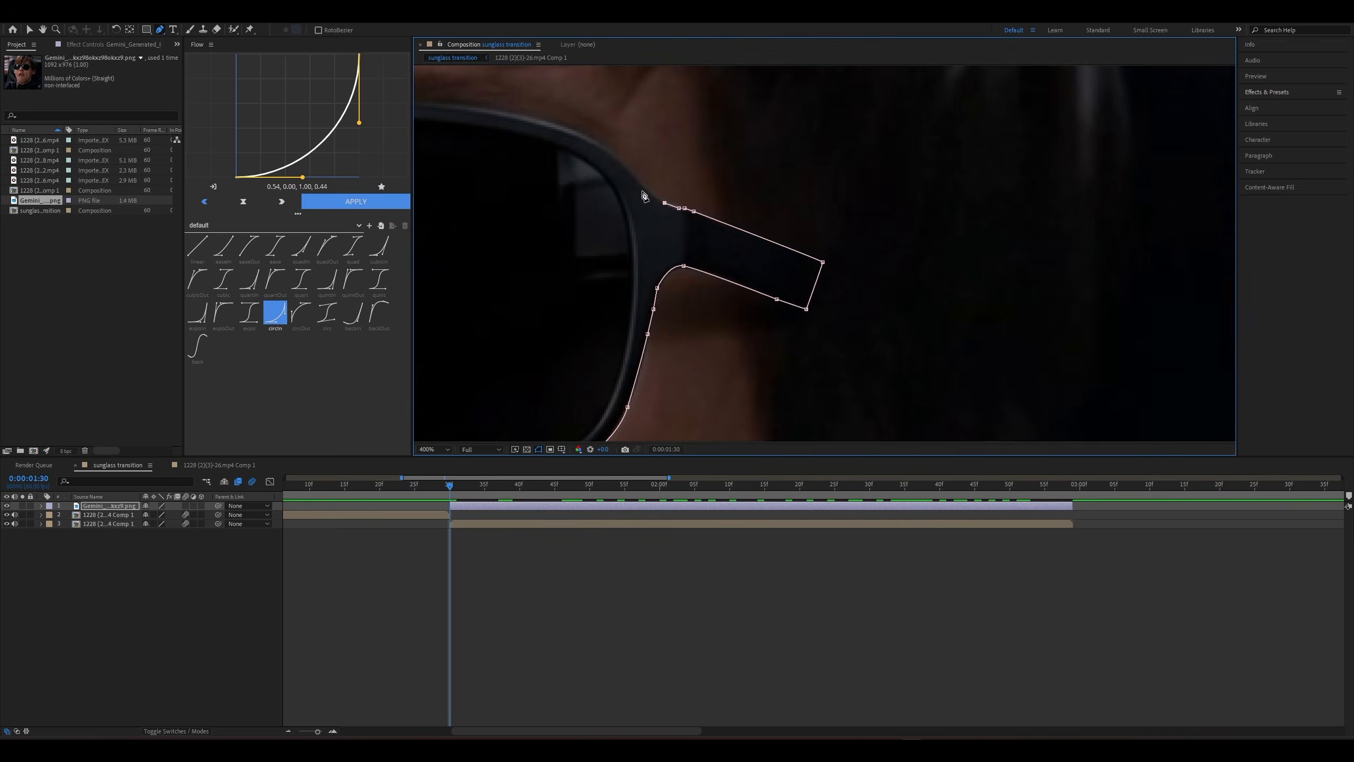
Trace the mask path along the top of the right lens and down into the opening between the two bridges
{"action": "left_click", "coordinate": [552, 122]}
{"action": "left_click_drag", "start_coordinate": [934, 323], "coordinate": [894, 321]}
{"action": "left_click", "coordinate": [819, 321]}
{"action": "left_click", "coordinate": [777, 322]}
{"action": "left_click", "coordinate": [746, 322]}
{"action": "left_click_drag", "start_coordinate": [706, 349], "coordinate": [692, 372]}
{"action": "left_click", "coordinate": [676, 400]}
Trace the mask from the bridge opening along the top of the left lens and close it at its first point
{"action": "left_click", "coordinate": [578, 400]}
{"action": "left_click_drag", "start_coordinate": [578, 400], "coordinate": [764, 361]}
{"action": "key", "text": "ctrl+z"}
{"action": "left_click_drag", "start_coordinate": [592, 267], "coordinate": [778, 262]}
{"action": "left_click", "coordinate": [717, 280]}
{"action": "left_click", "coordinate": [856, 259], "text": "alt"}
{"action": "left_click", "coordinate": [674, 277]}
{"action": "left_click_drag", "start_coordinate": [609, 339], "coordinate": [590, 374]}
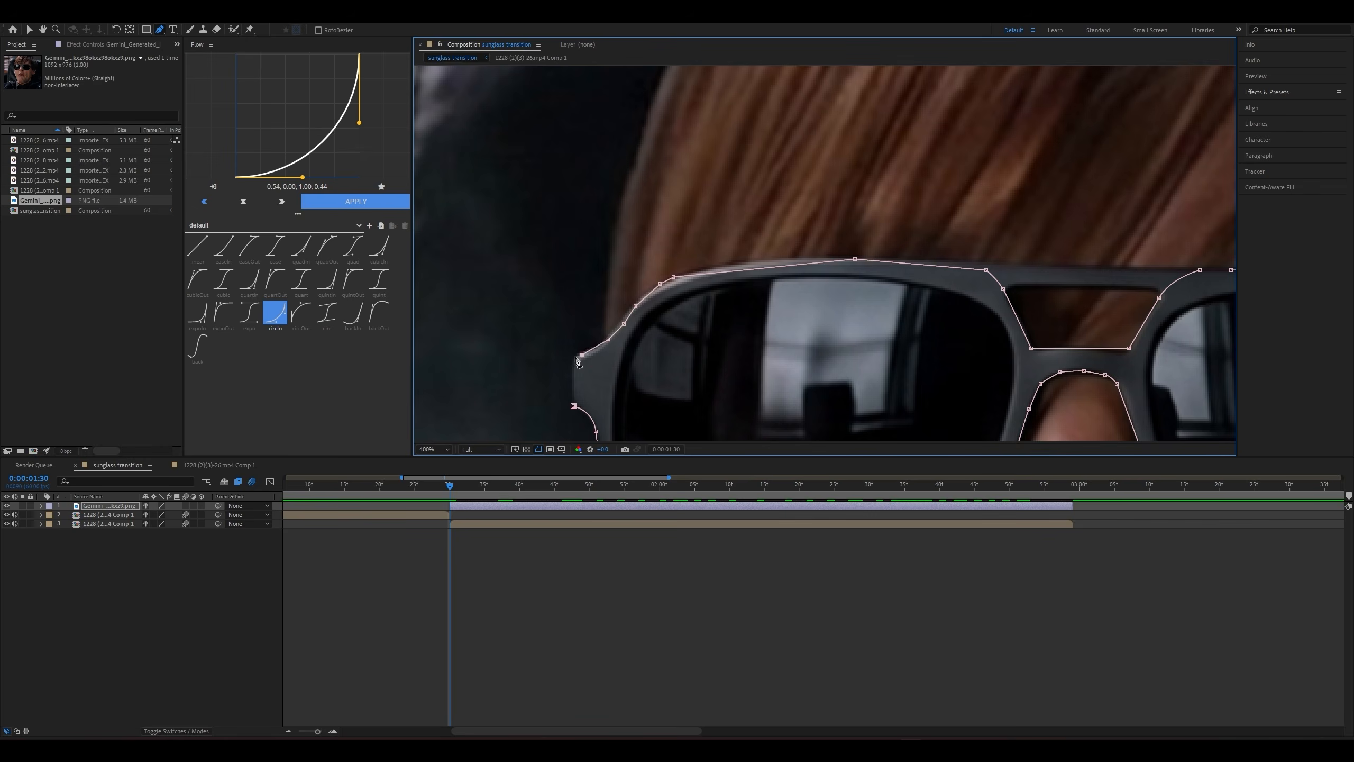
{"action": "left_click", "coordinate": [574, 405]}
Move the masked sunglasses layer up so that it sits over the character's eyes
{"action": "scroll", "coordinate": [761, 328], "scroll_direction": "down", "scroll_amount": 7}
{"action": "scroll", "coordinate": [822, 325], "scroll_direction": "up", "scroll_amount": 4}
{"action": "left_click_drag", "start_coordinate": [872, 216], "coordinate": [776, 366]}
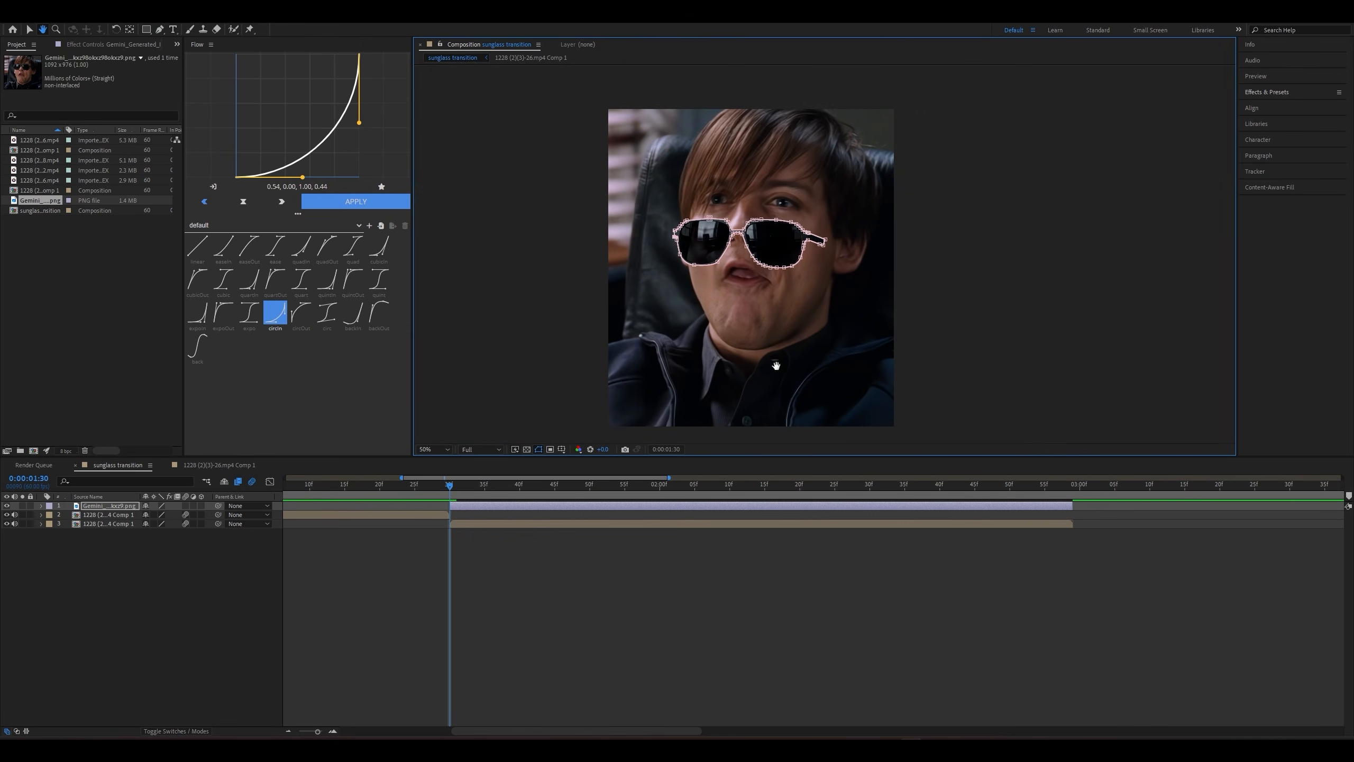
{"action": "key", "text": "g"}
{"action": "left_click", "coordinate": [462, 562]}
{"action": "left_click", "coordinate": [470, 507]}
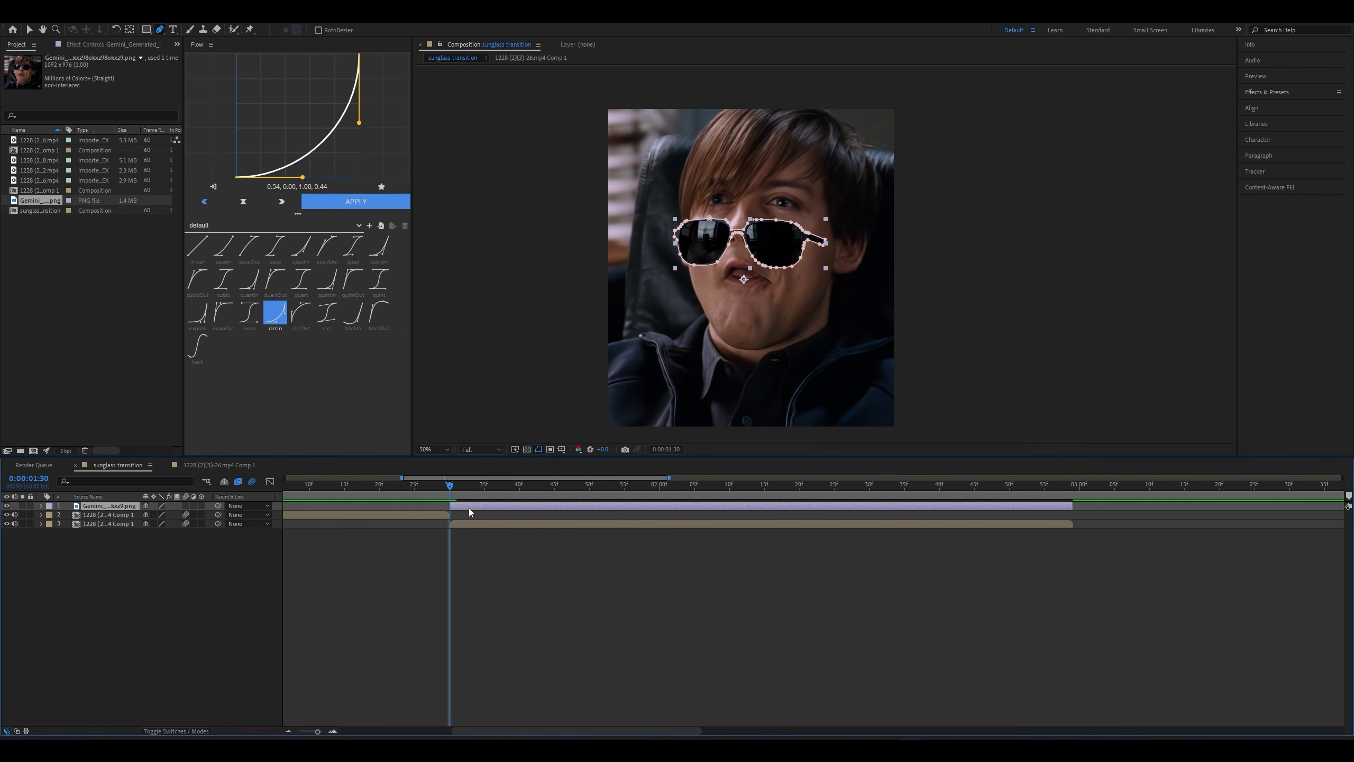
{"action": "key", "text": "v"}
{"action": "left_click", "coordinate": [608, 554]}
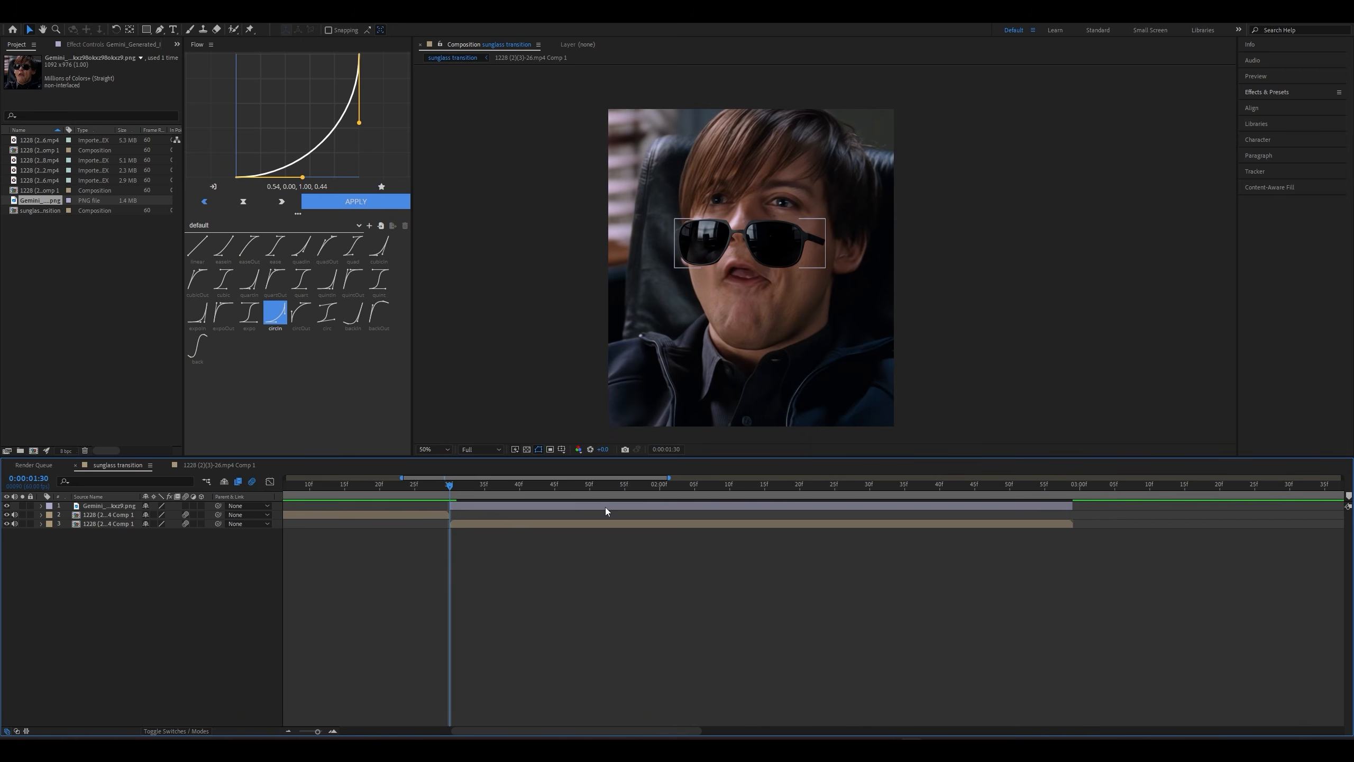
{"action": "left_click", "coordinate": [583, 485]}
{"action": "left_click", "coordinate": [576, 505]}
{"action": "key", "text": "i"}
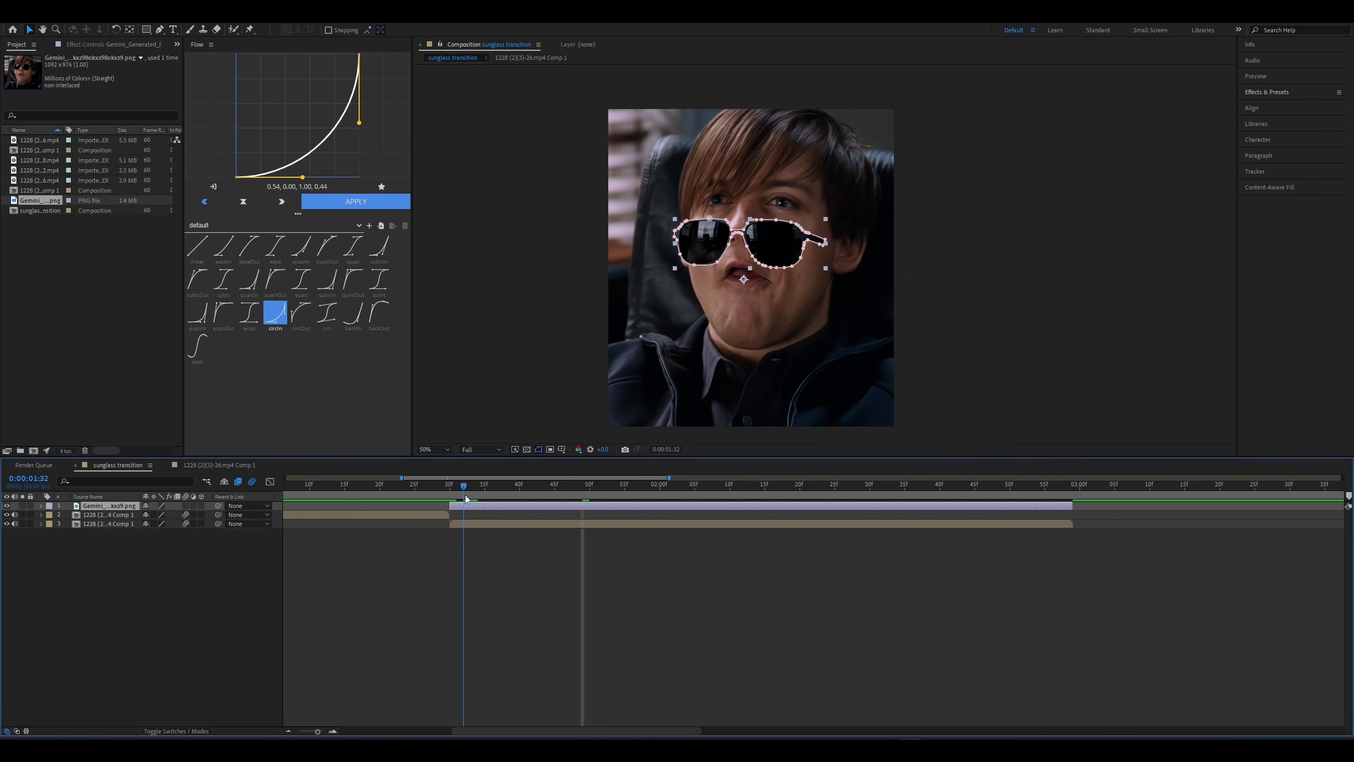
{"action": "left_click", "coordinate": [781, 223]}
{"action": "left_click_drag", "start_coordinate": [781, 223], "coordinate": [787, 205]}
{"action": "left_click", "coordinate": [720, 620]}
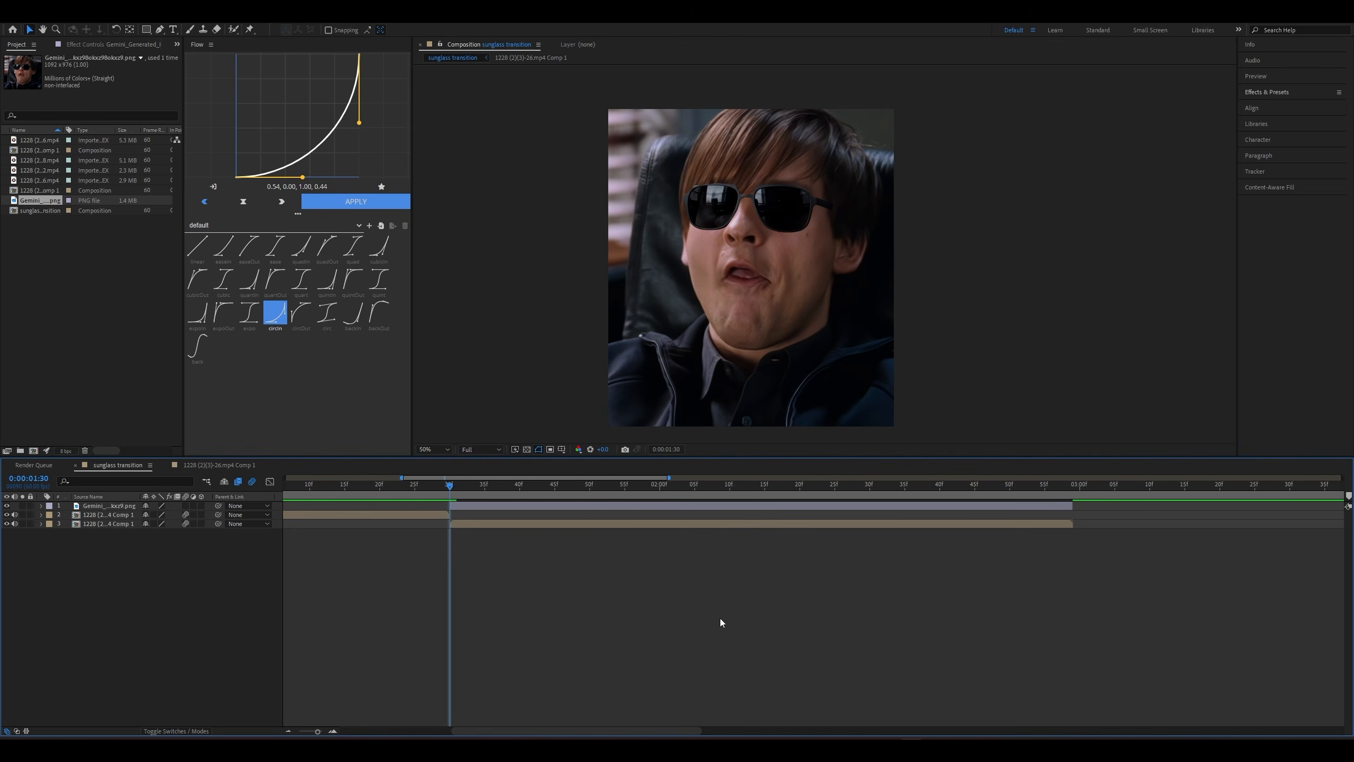
Play back the second clip from 0:00:01:30 to check the sunglasses against the moving face
{"action": "left_click", "coordinate": [474, 507]}
{"action": "key", "text": "space"}
{"action": "key", "text": "space"}
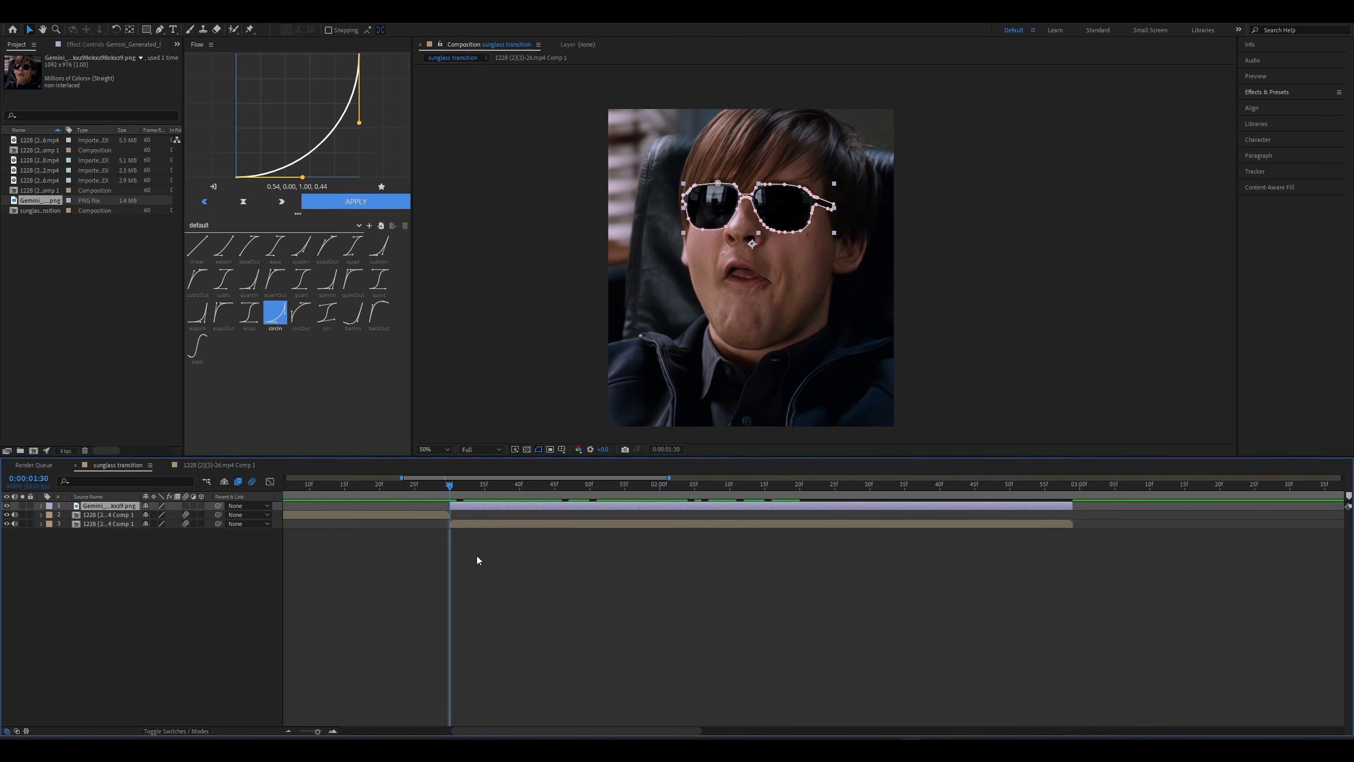
{"action": "left_click", "coordinate": [476, 556]}
{"action": "key", "text": "space"}
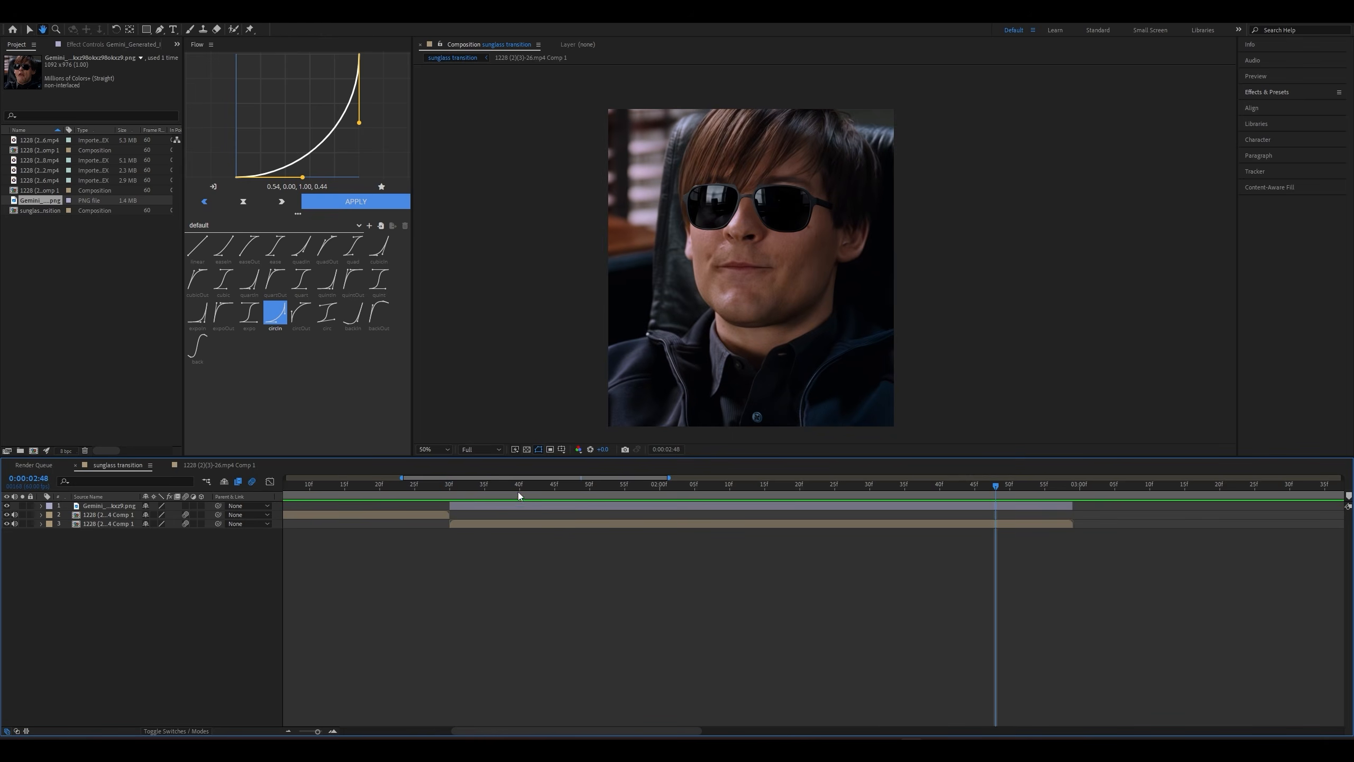
{"action": "key", "text": "space"}
Hide the sunglasses layer and start Track Motion on the second clip
{"action": "left_click", "coordinate": [745, 506]}
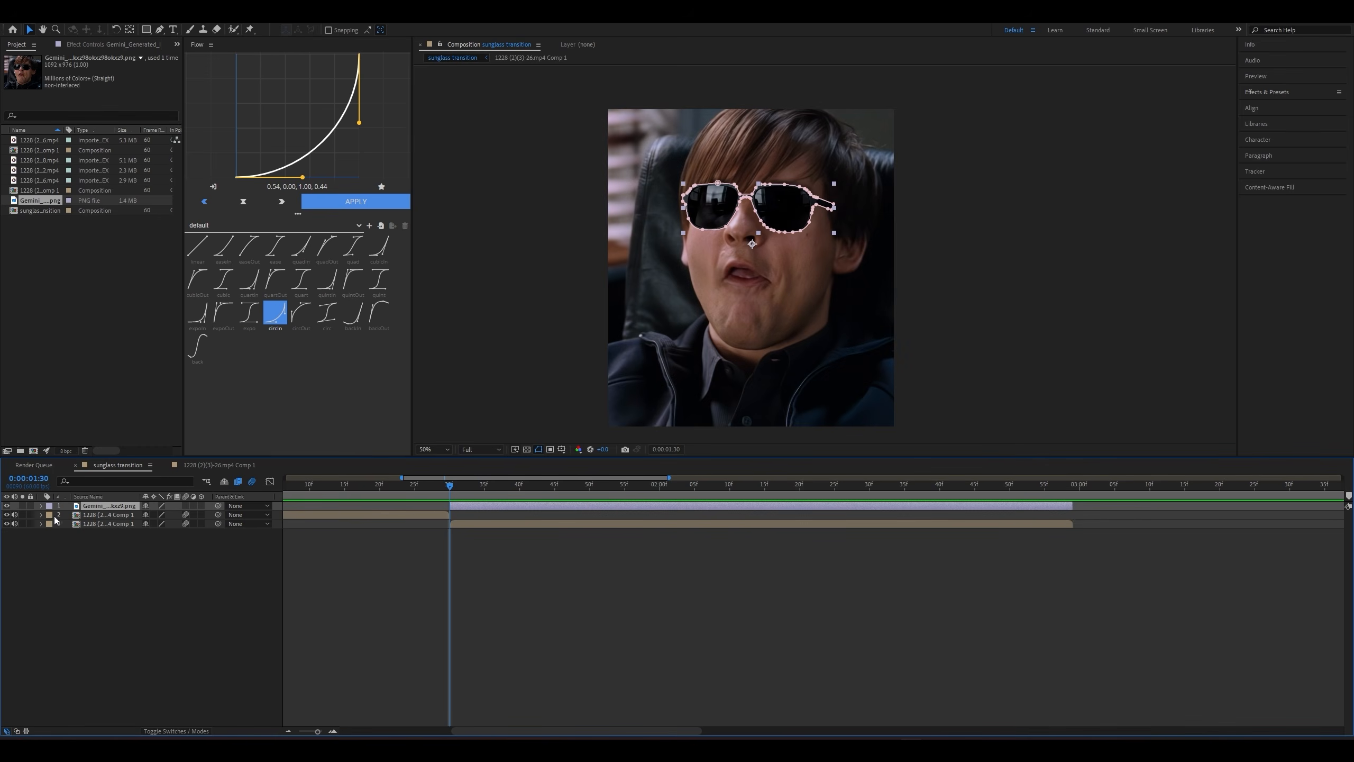
{"action": "left_click", "coordinate": [7, 506]}
{"action": "left_click", "coordinate": [482, 523]}
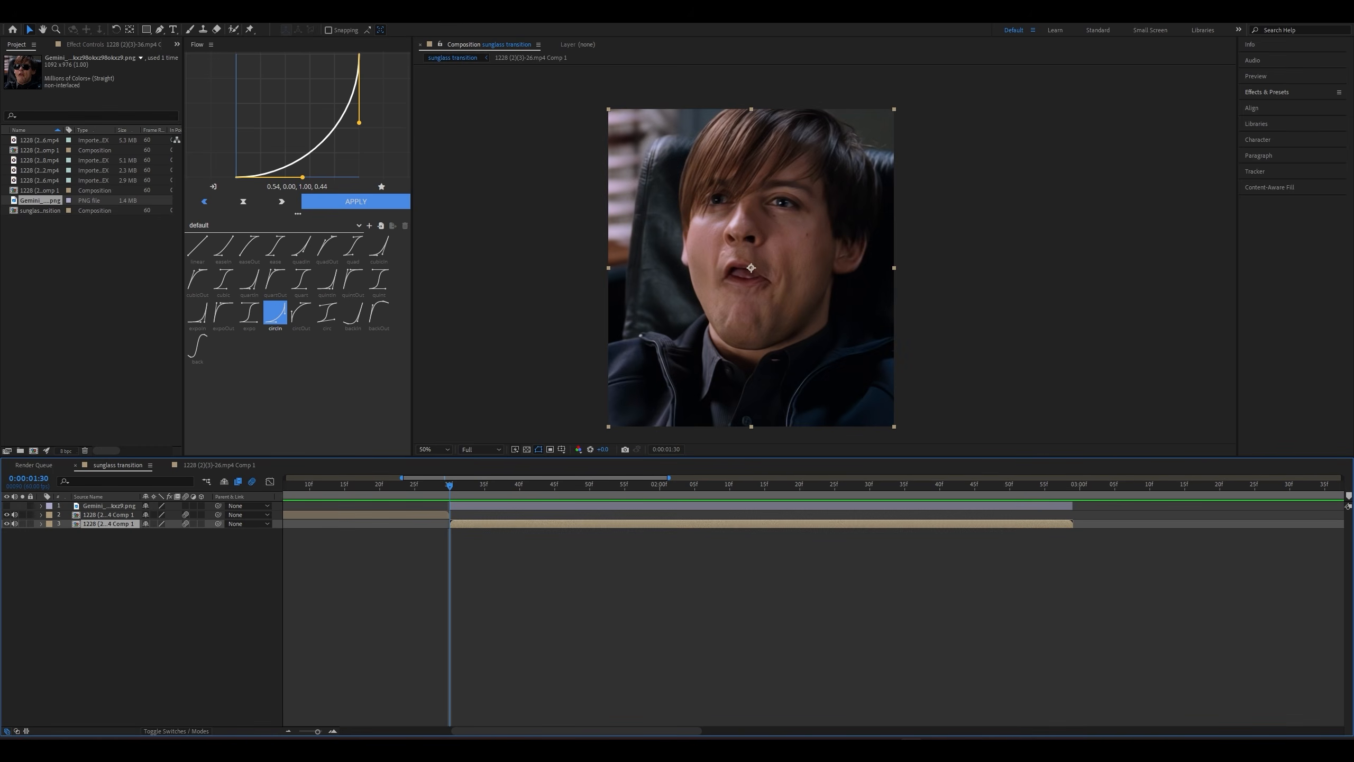
{"action": "left_click", "coordinate": [1256, 171]}
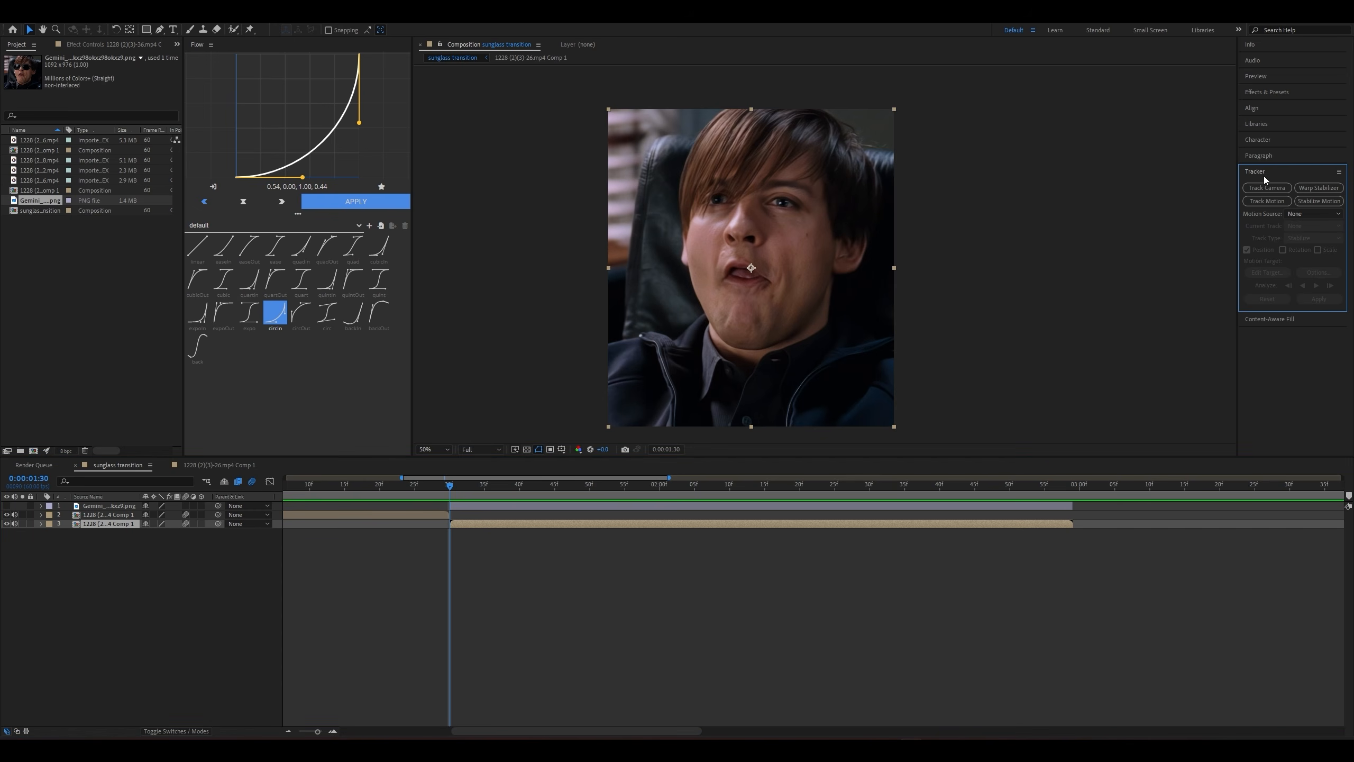
{"action": "left_click", "coordinate": [1264, 202]}
Position the track point over the character's fully visible eye, on the side away from the hair
{"action": "scroll", "coordinate": [797, 236], "scroll_direction": "up", "scroll_amount": 4}
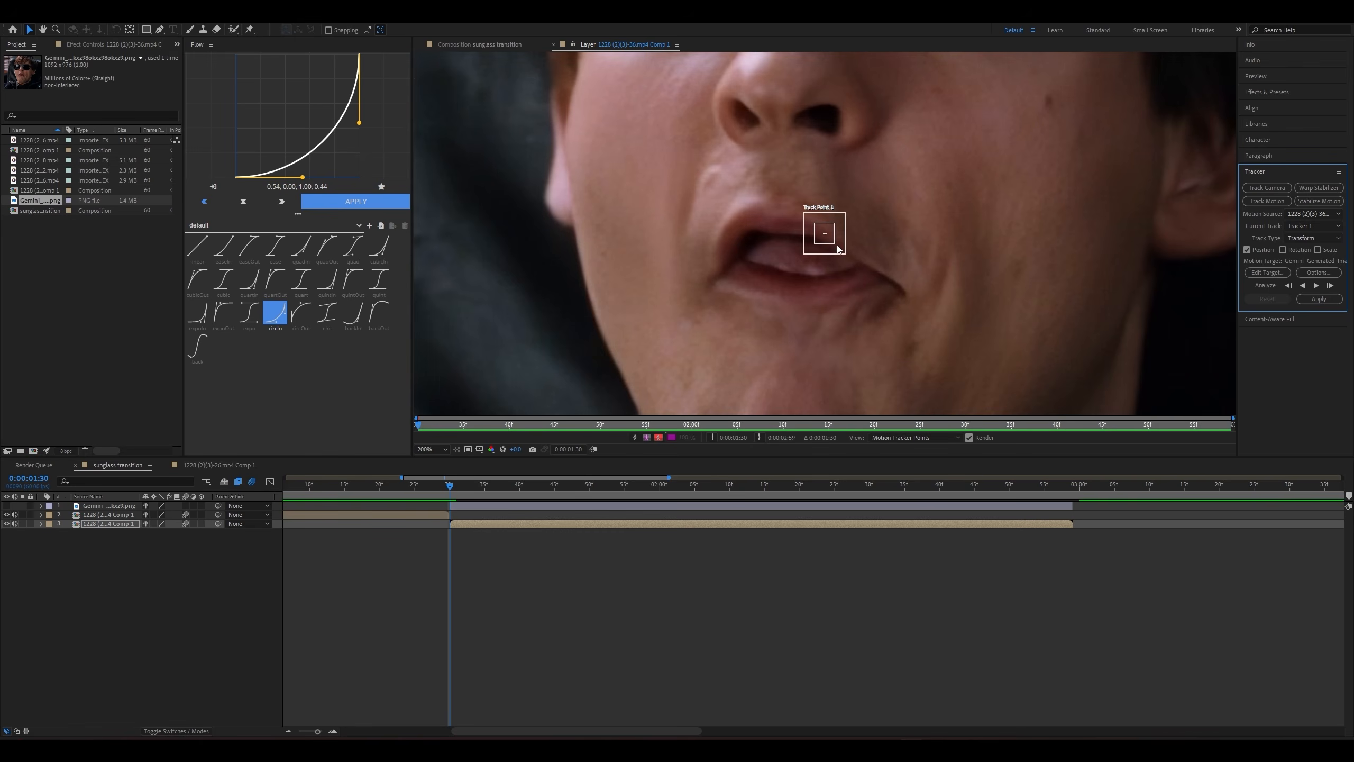
{"action": "left_click_drag", "start_coordinate": [847, 255], "coordinate": [960, 312]}
{"action": "key", "text": "comma"}
{"action": "key", "text": "comma"}
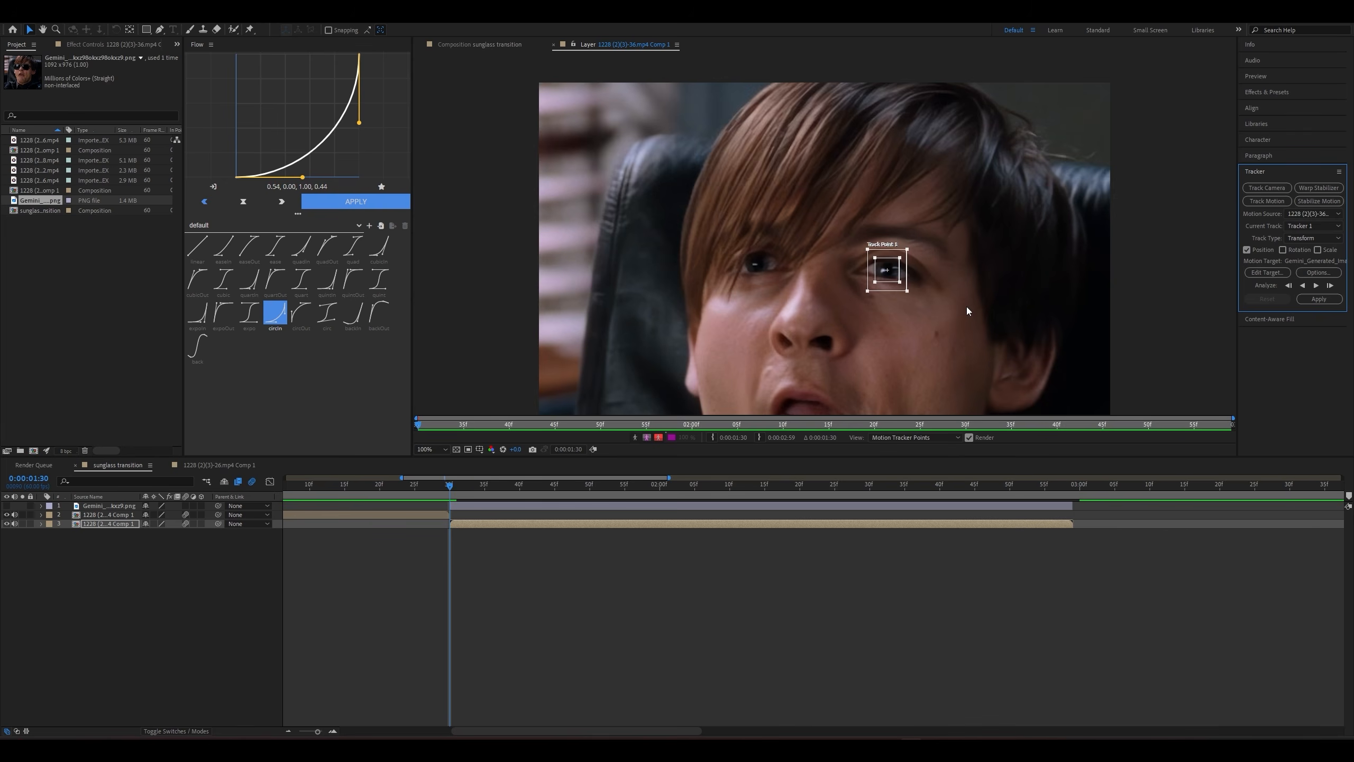
Set the tracker options to stop tracking when the confidence falls below 90%
{"action": "left_click", "coordinate": [1318, 272]}
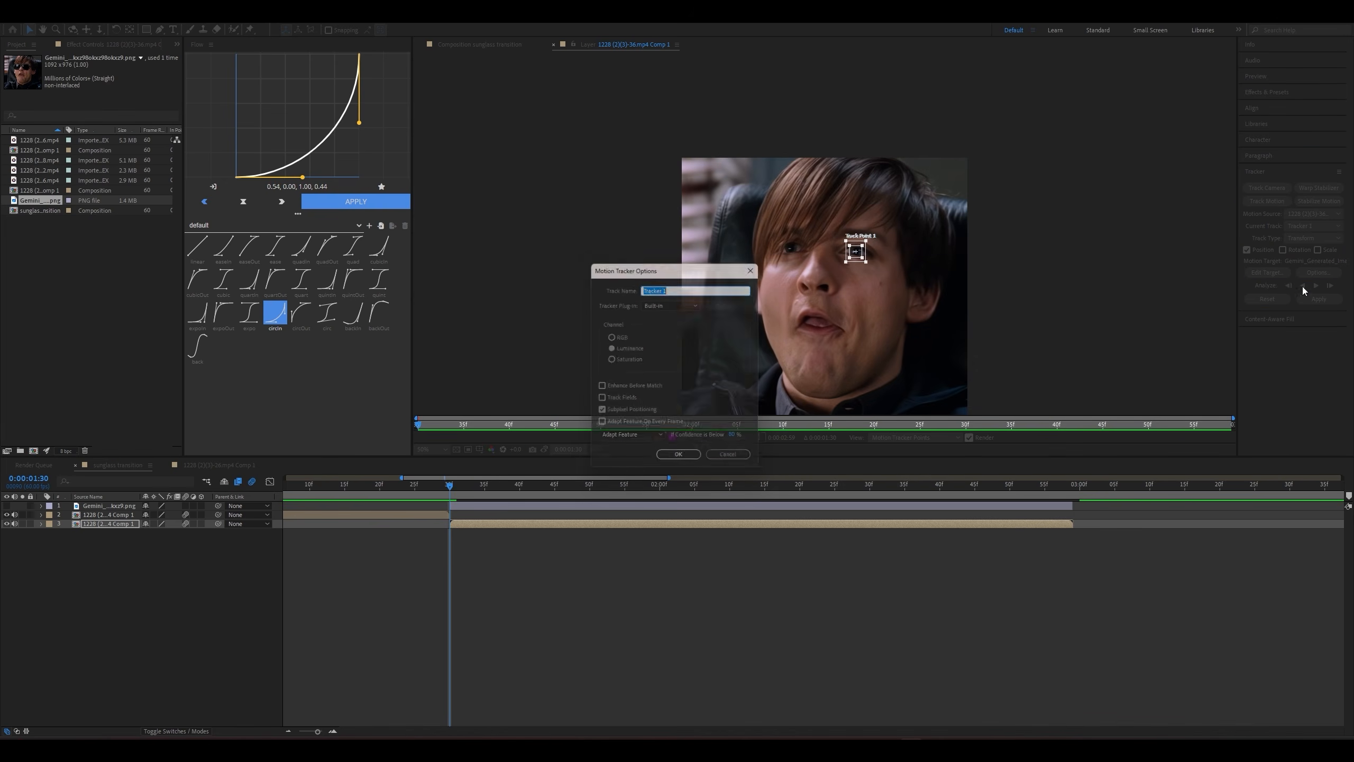
{"action": "left_click", "coordinate": [651, 441]}
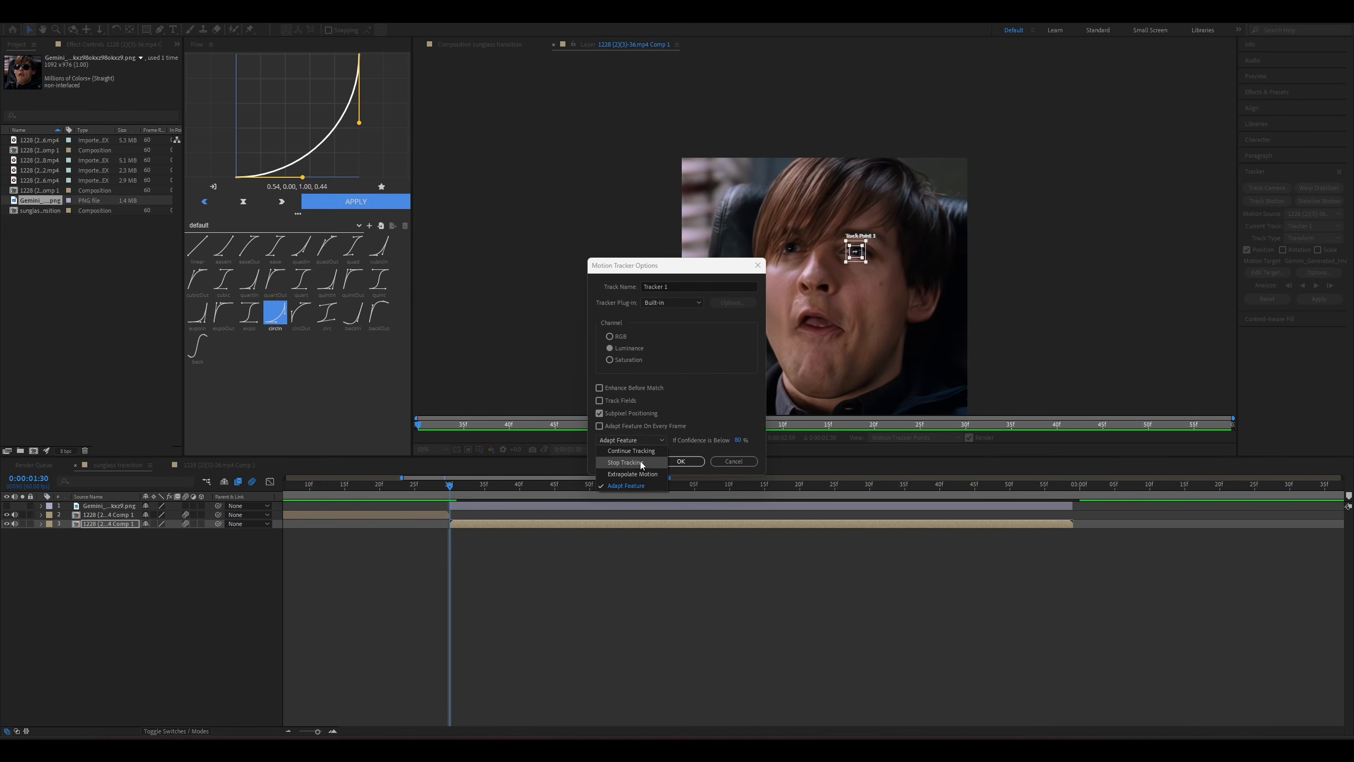
{"action": "left_click", "coordinate": [641, 461]}
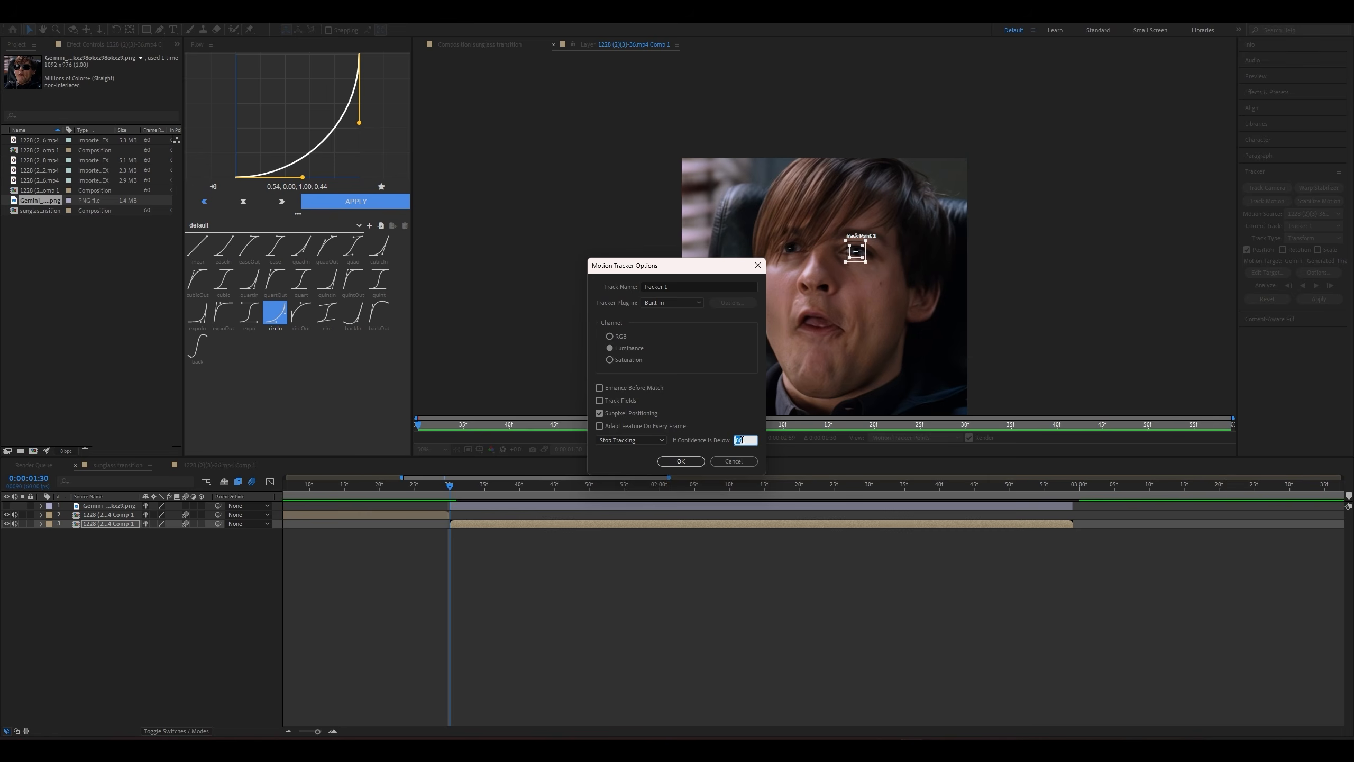
{"action": "type", "text": "90"}
{"action": "key", "text": "Return"}
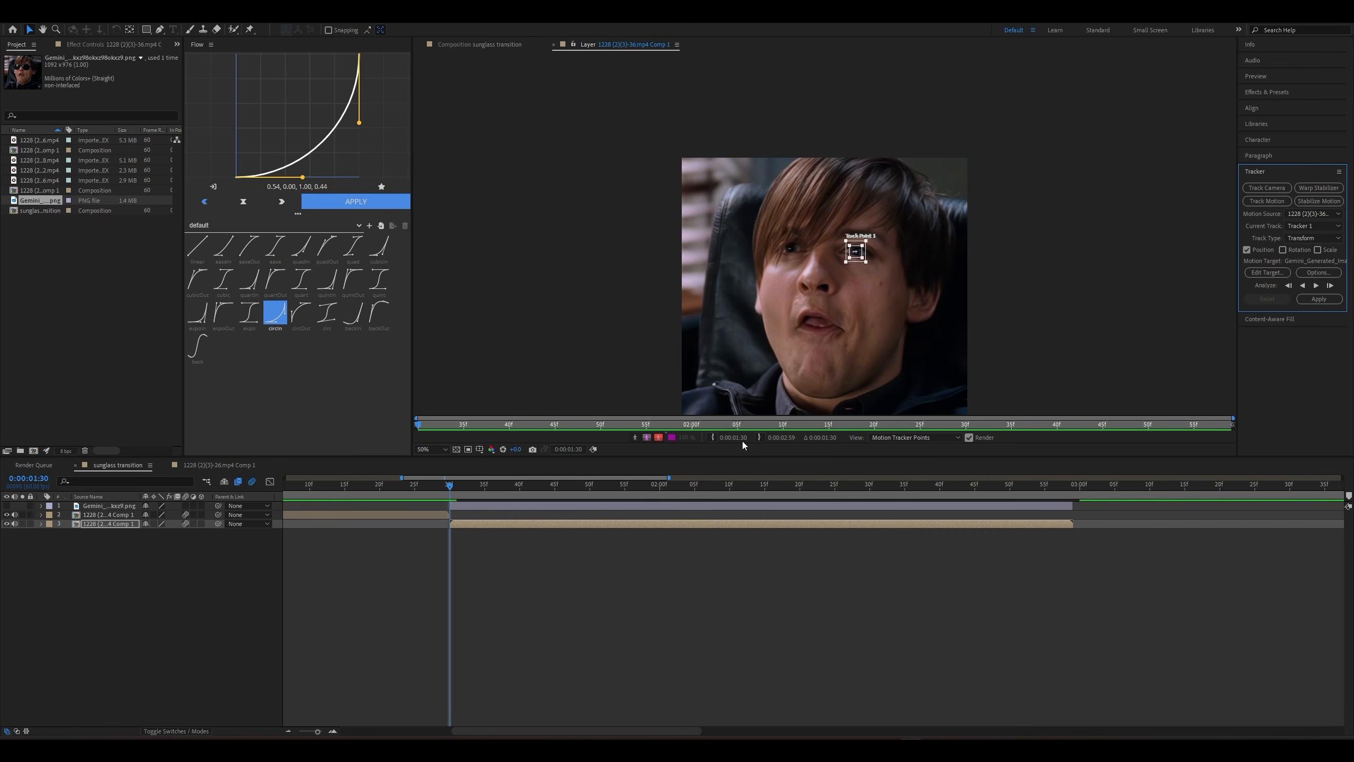
Analyze the track forward to the end of the second clip and set the Gemini sunglasses layer as the motion target
{"action": "left_click", "coordinate": [1316, 285]}
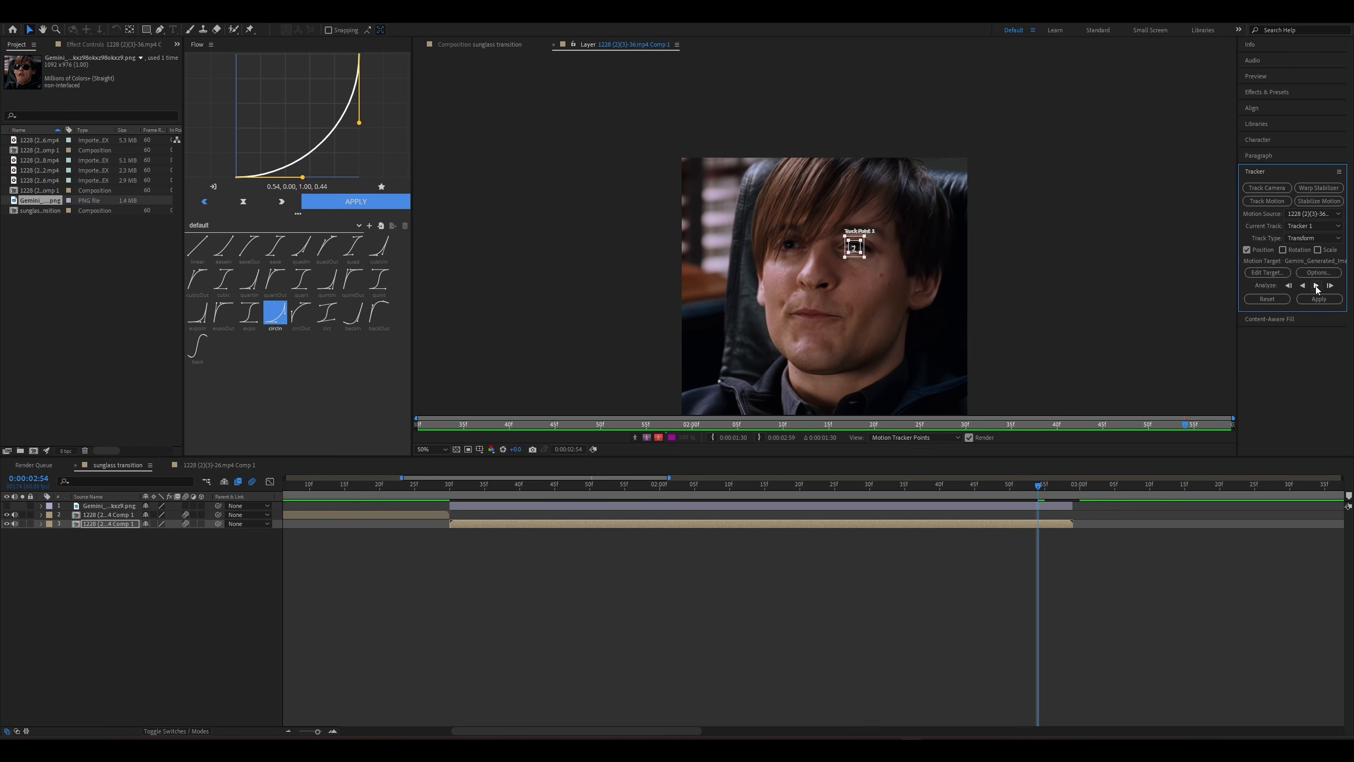
{"action": "left_click", "coordinate": [1316, 286]}
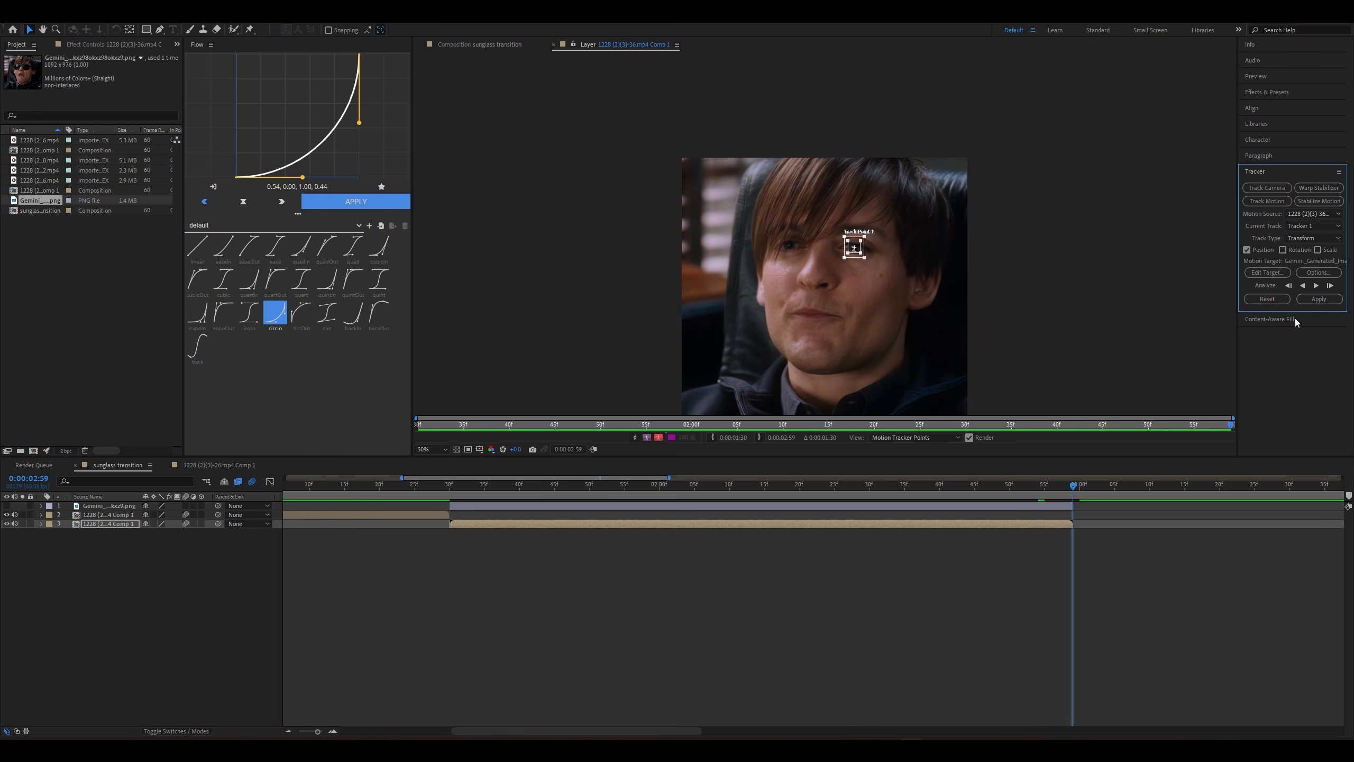
{"action": "left_click", "coordinate": [1268, 273]}
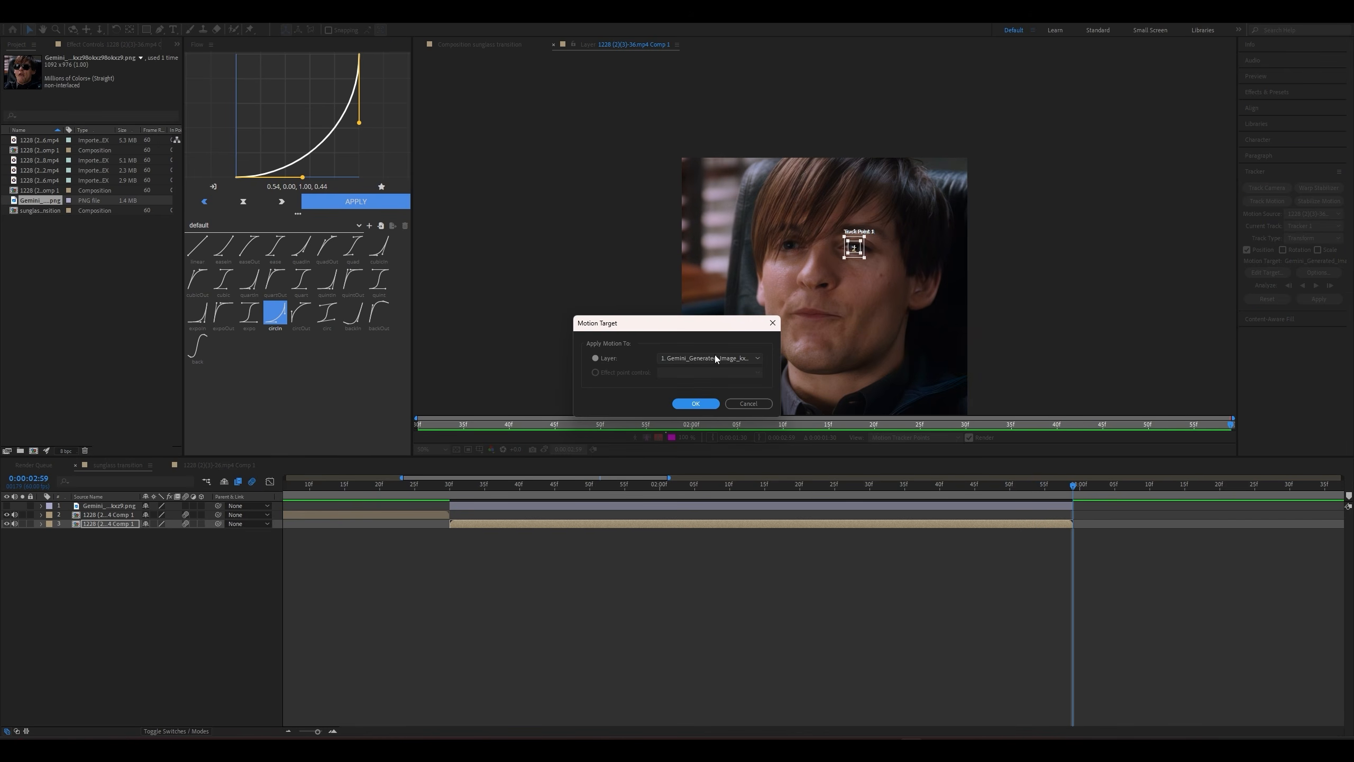
{"action": "left_click", "coordinate": [715, 356]}
{"action": "left_click", "coordinate": [705, 370]}
{"action": "left_click", "coordinate": [697, 408]}
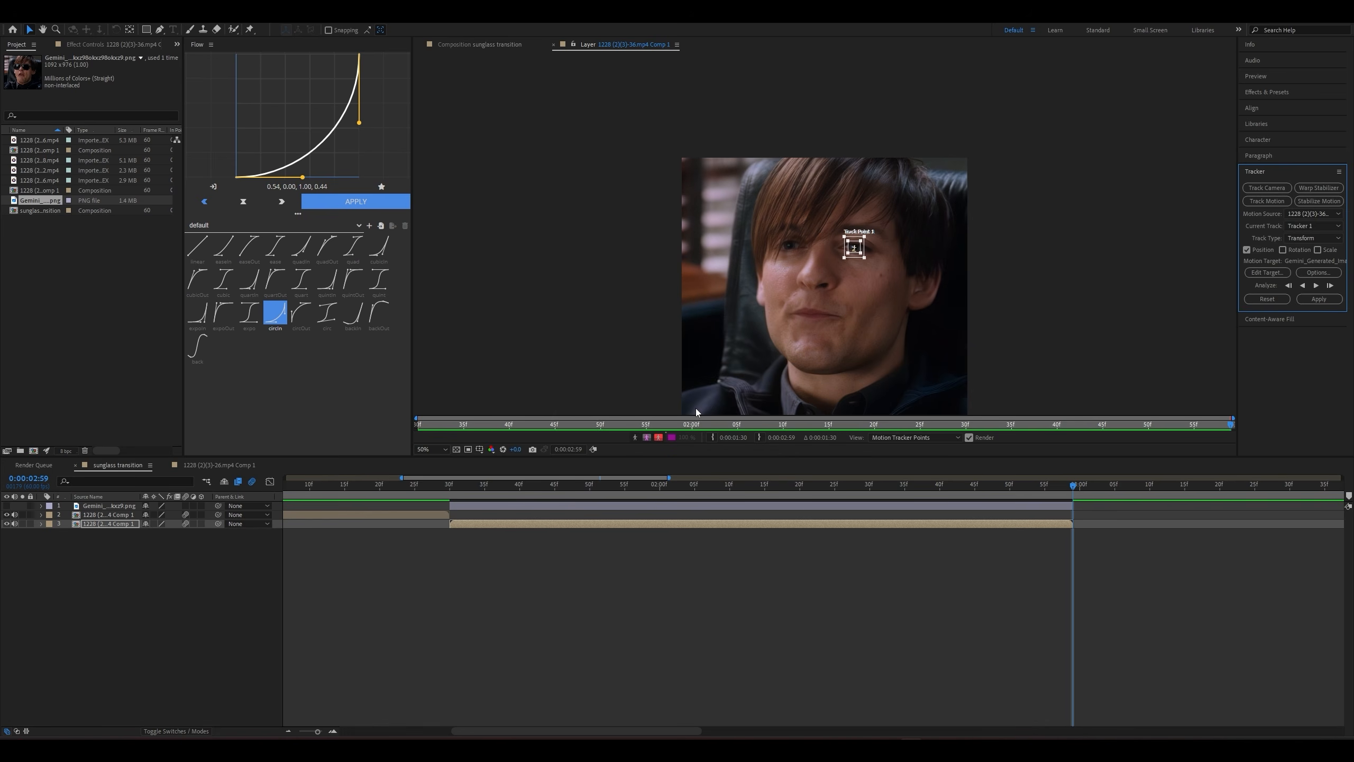
Show the sunglasses layer again and apply the tracked motion to it in the X and Y dimensions
{"action": "left_click", "coordinate": [8, 506]}
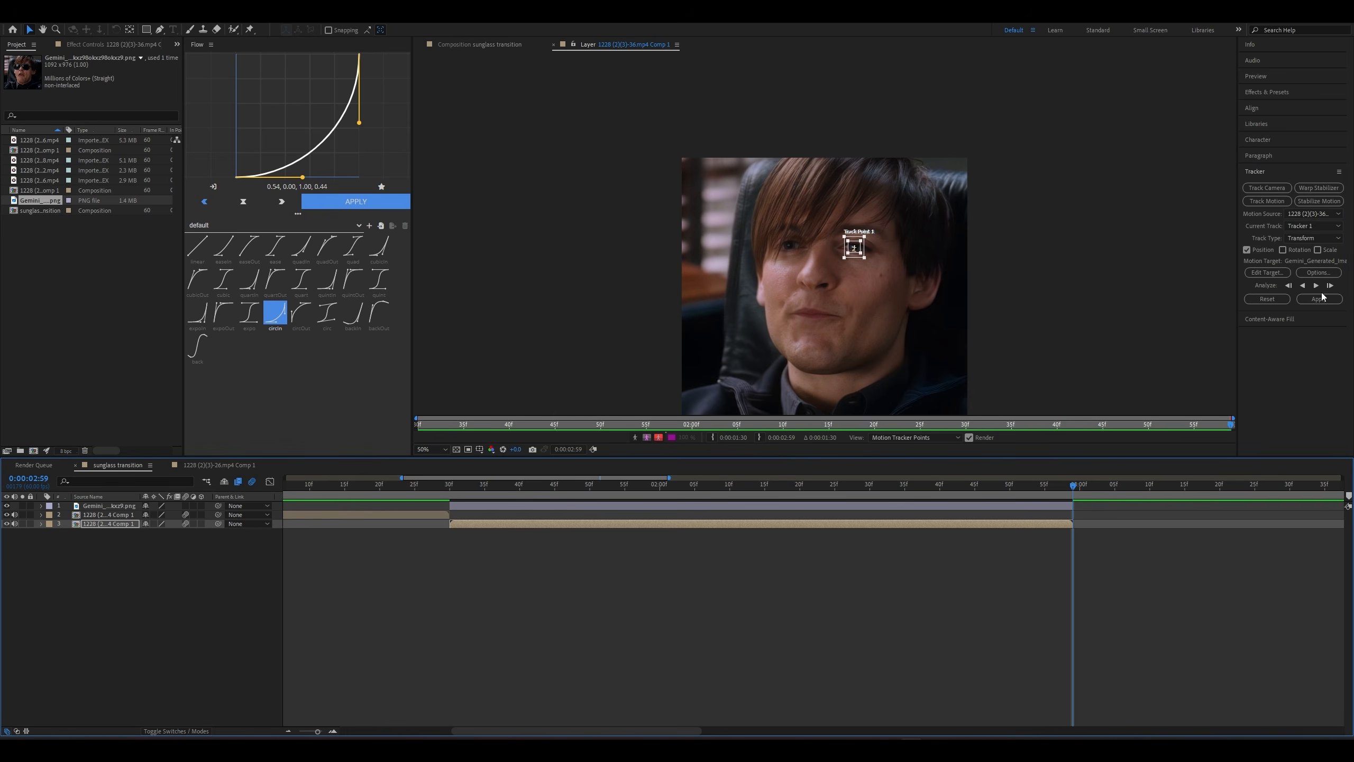
{"action": "left_click", "coordinate": [1319, 299]}
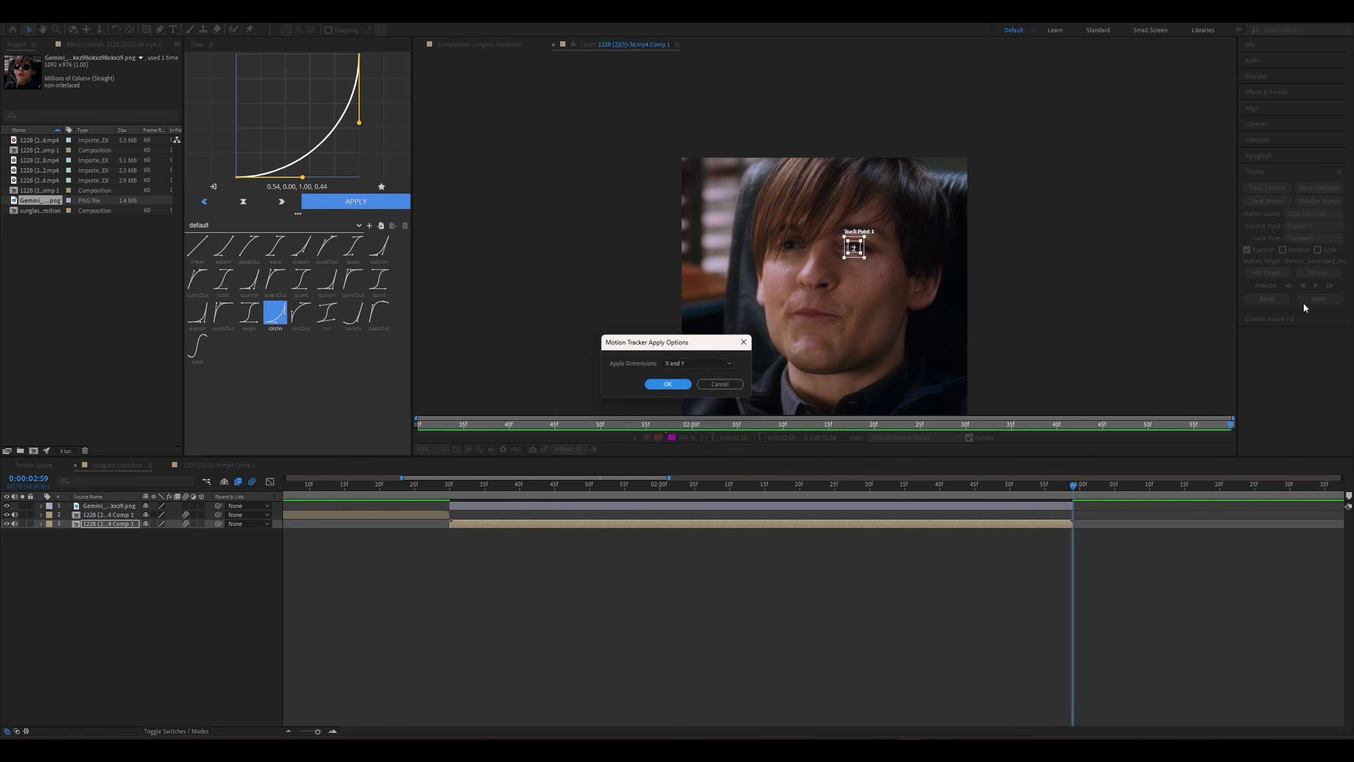
{"action": "left_click", "coordinate": [672, 384]}
{"action": "key", "text": "u"}
{"action": "key", "text": "u"}
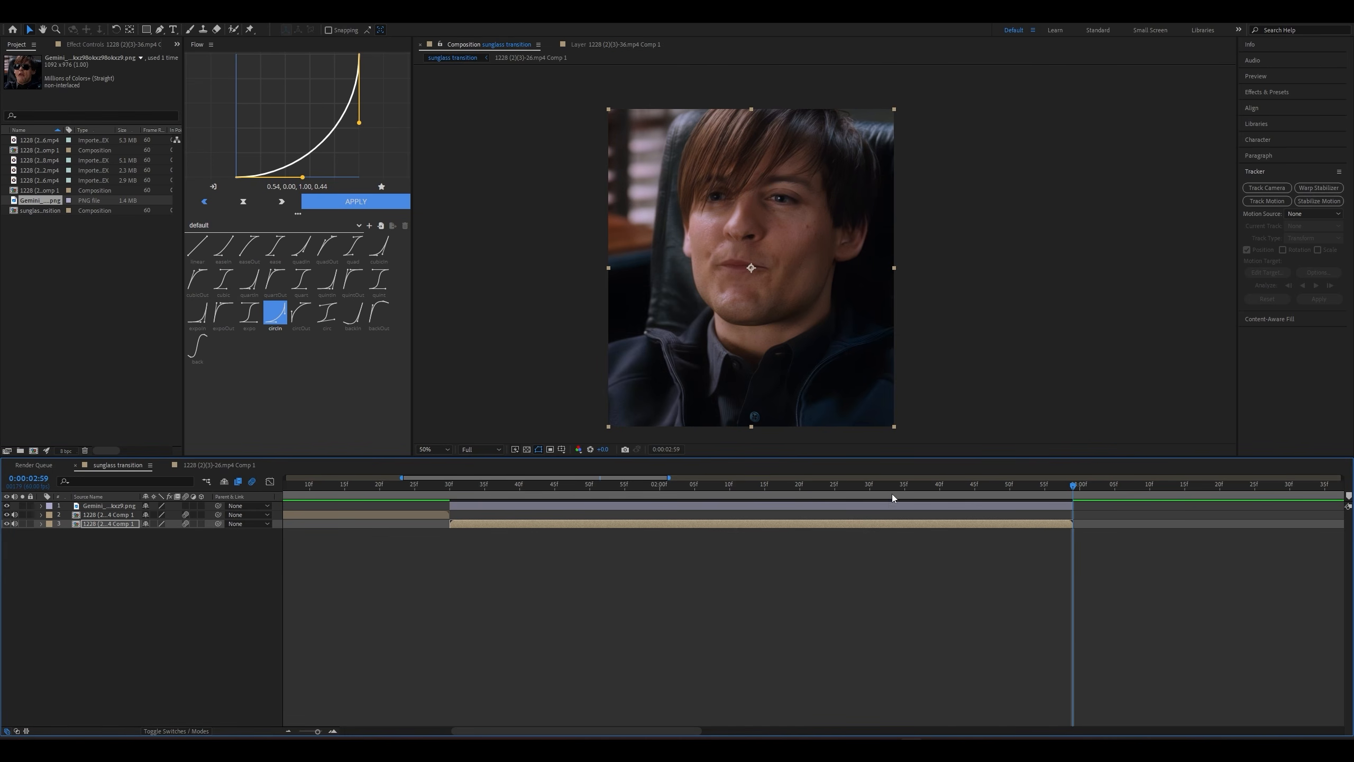
Select the sunglasses layer and inspect its tracked position keyframes from 0:00:01:30
{"action": "left_click_drag", "start_coordinate": [890, 489], "coordinate": [470, 503]}
{"action": "left_click", "coordinate": [480, 504]}
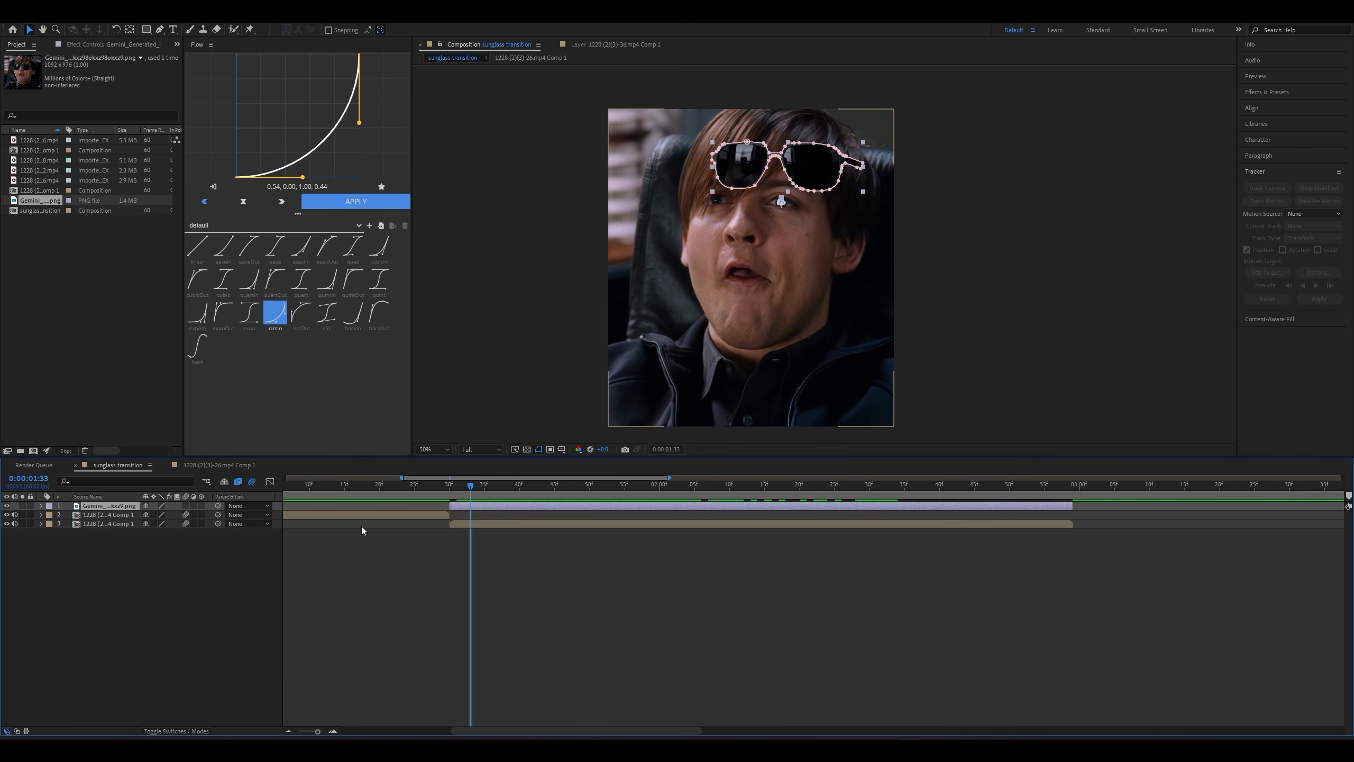
{"action": "left_click", "coordinate": [454, 489]}
{"action": "key", "text": "ctrl+v"}
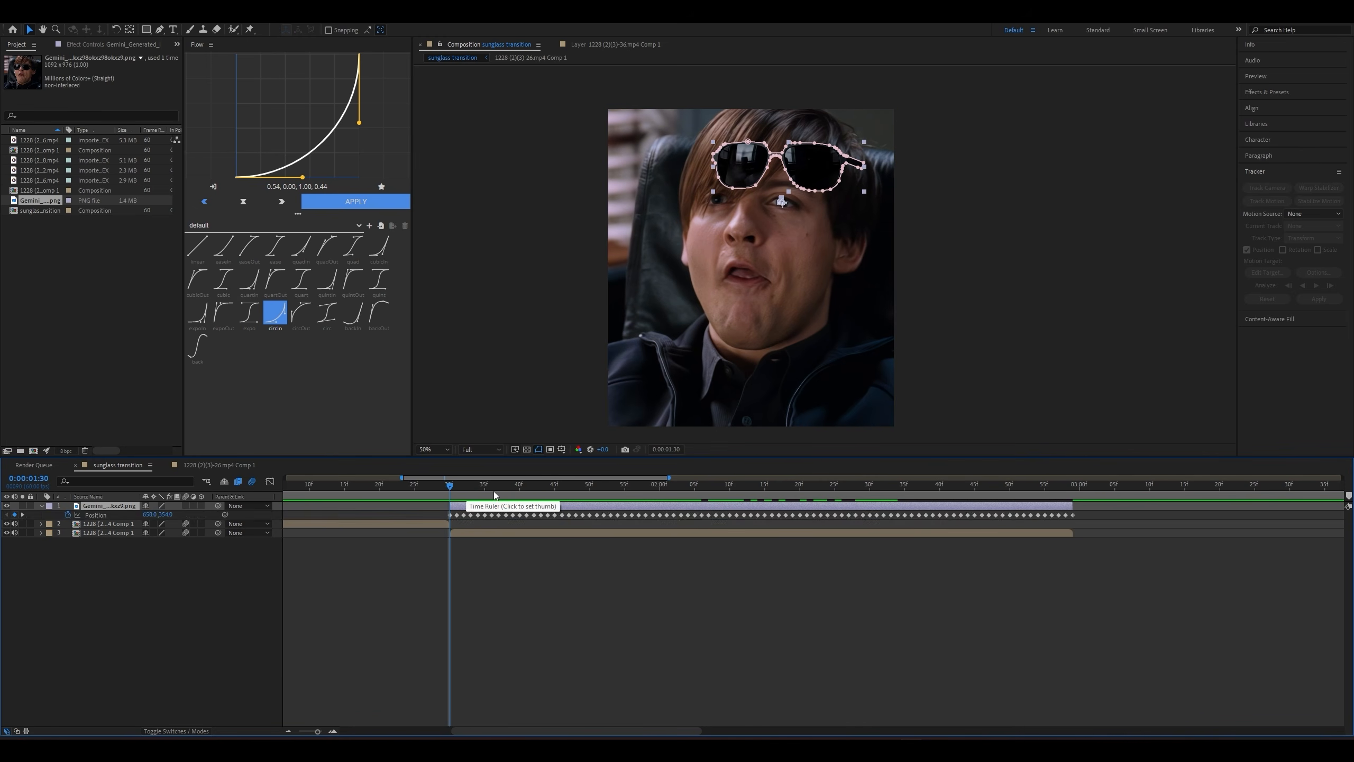
{"action": "key", "text": "u"}
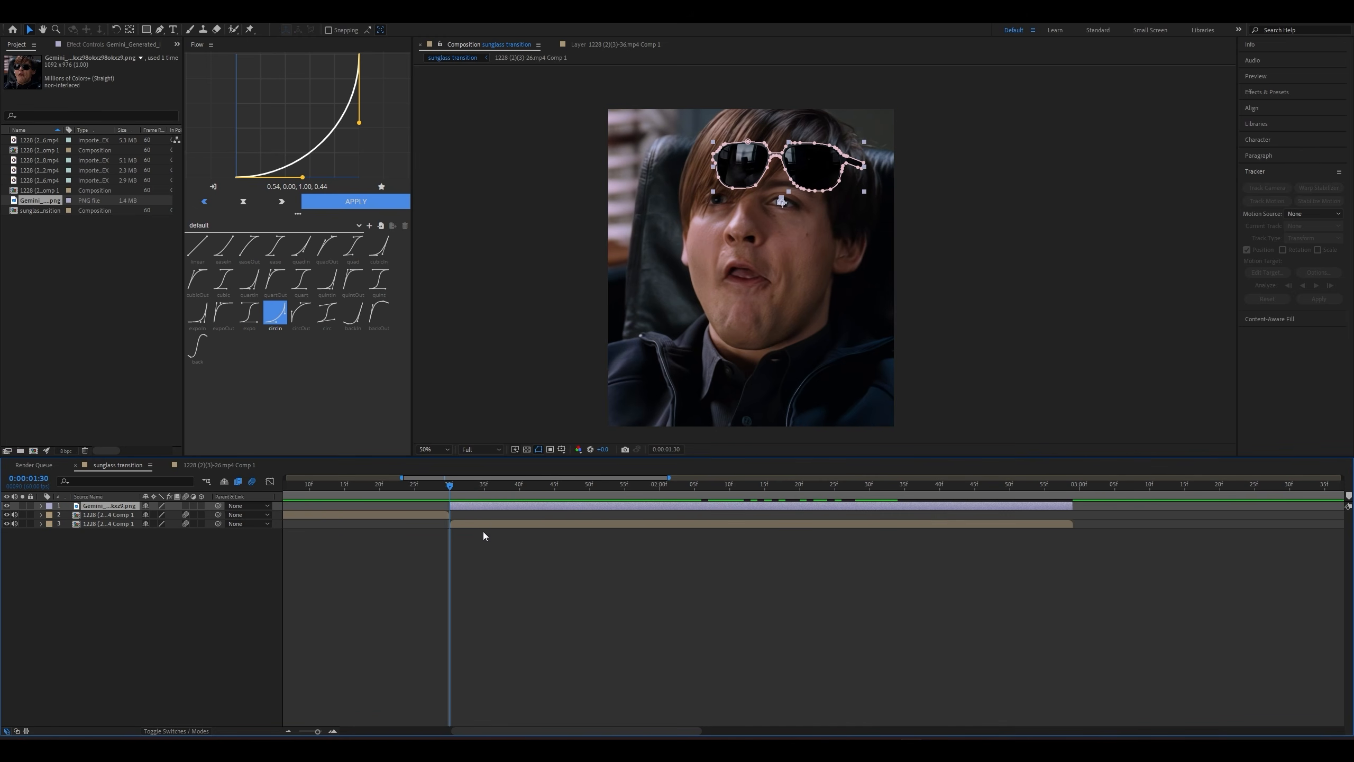
Pre-compose the sunglasses layer with all attributes moved inside, and position it over the eyes at about 415, 760
{"action": "key", "text": "ctrl+shift+c"}
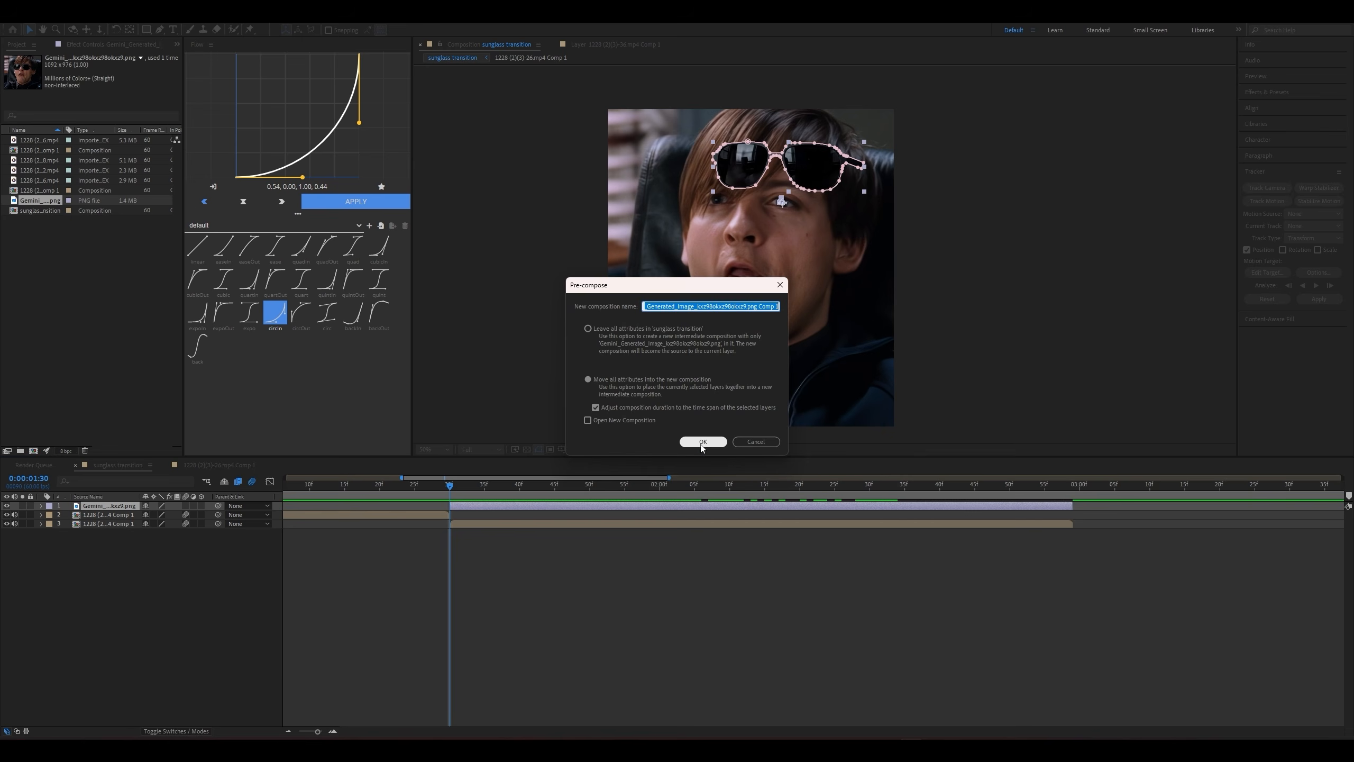
{"action": "left_click", "coordinate": [702, 442]}
{"action": "key", "text": "p"}
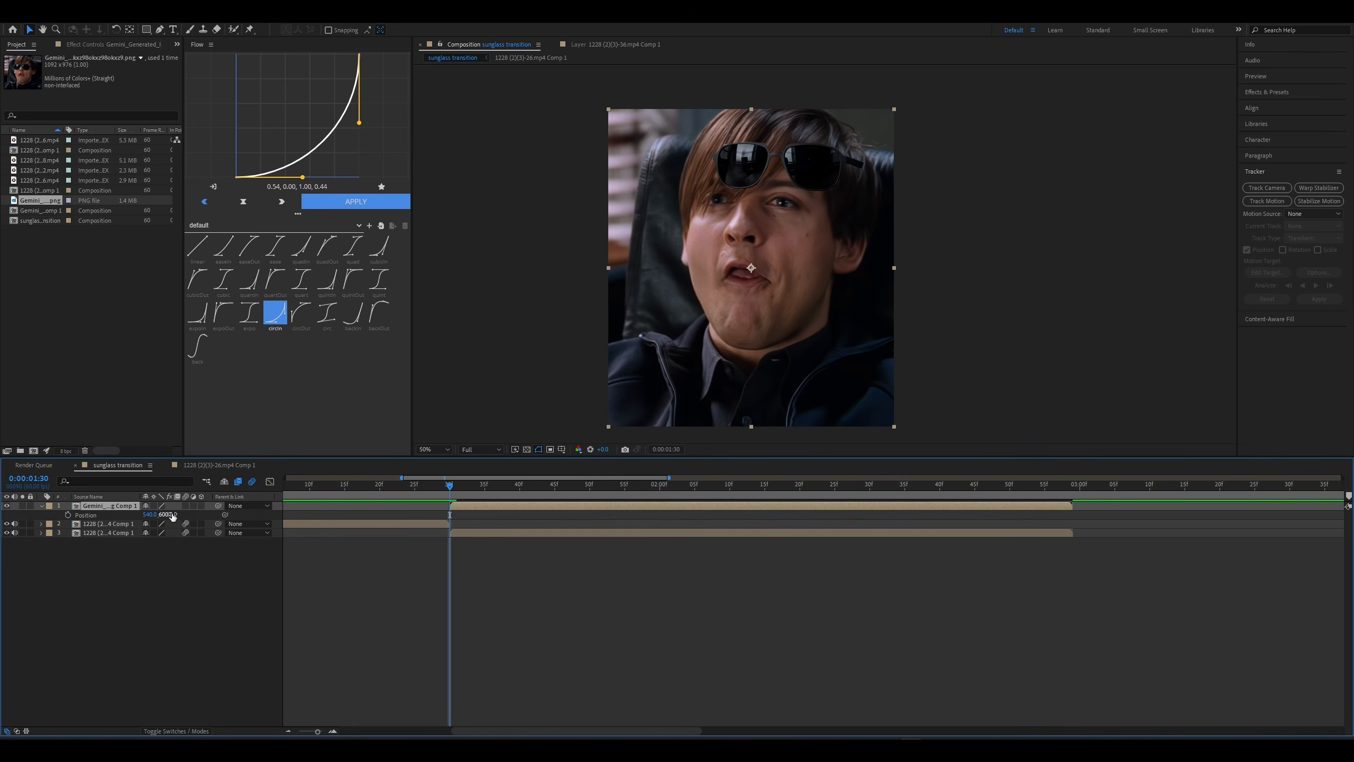
{"action": "left_click_drag", "start_coordinate": [171, 515], "coordinate": [92, 515]}
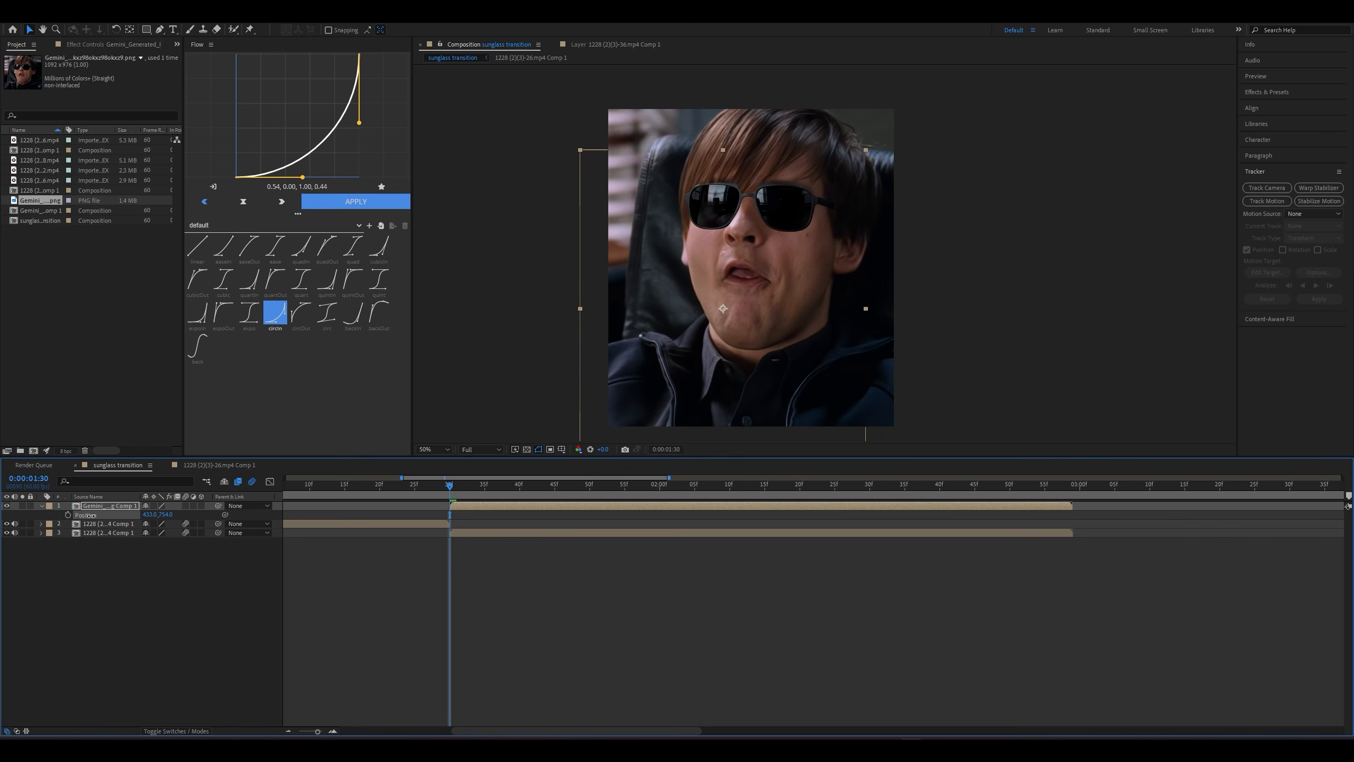
{"action": "left_click_drag", "start_coordinate": [819, 197], "coordinate": [816, 194]}
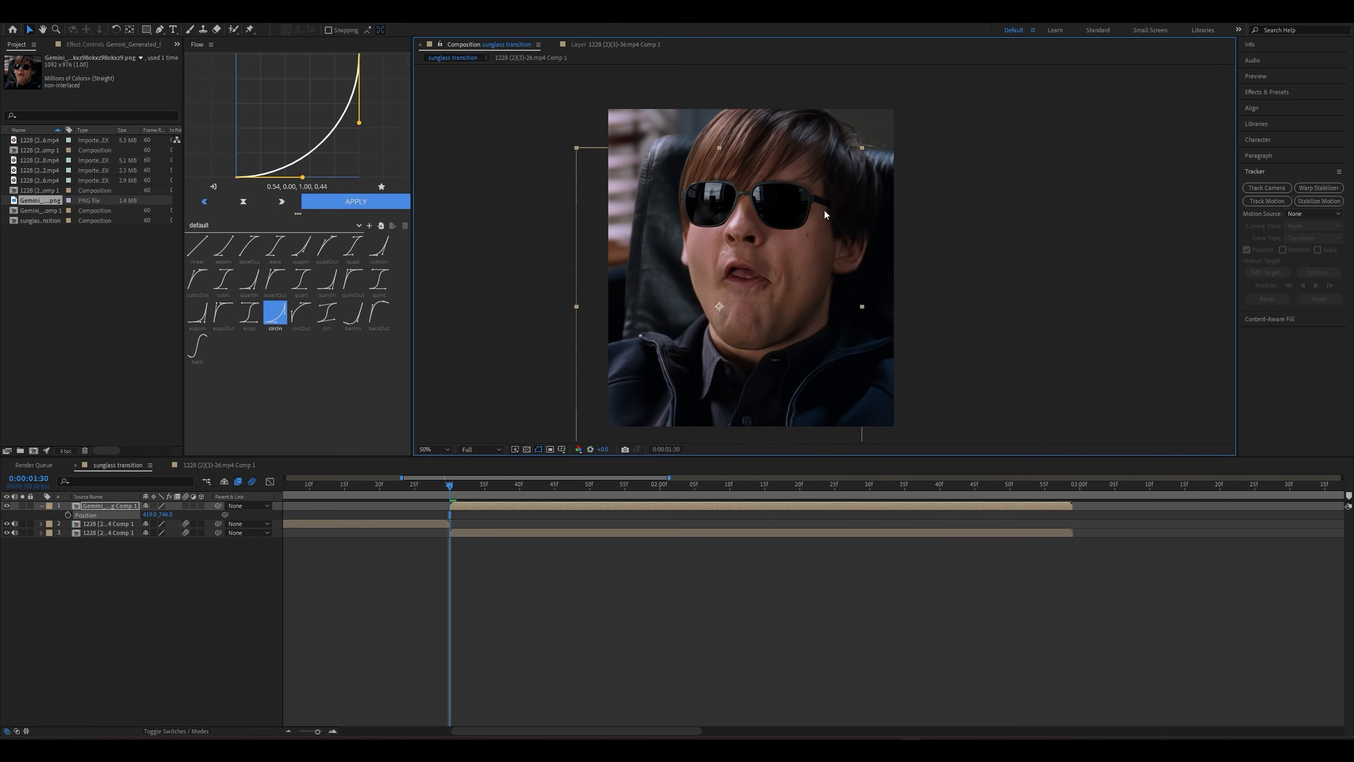
{"action": "left_click", "coordinate": [675, 551]}
{"action": "key", "text": "space"}
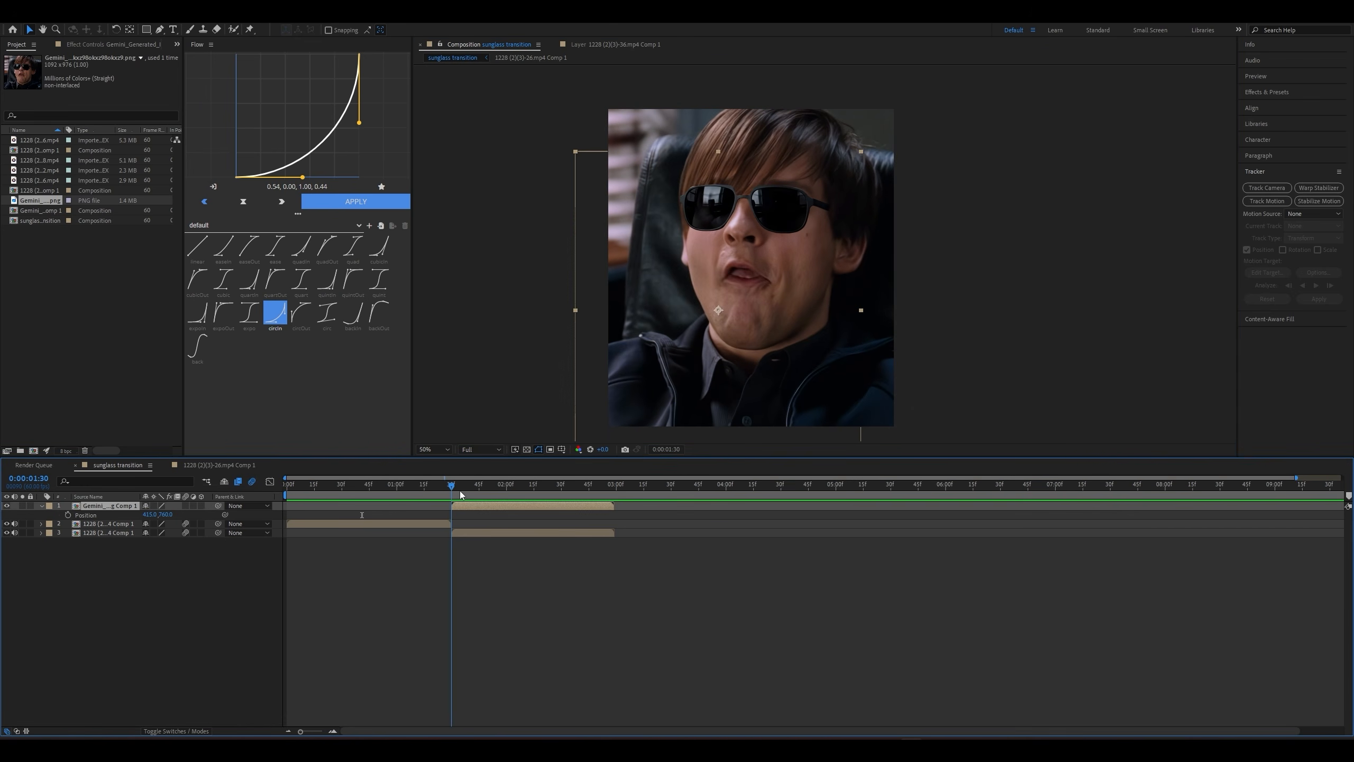
Duplicate the sunglasses pre-comp and apply a freeze frame to the duplicate at 0:00:01:30
{"action": "key", "text": "ctrl+d"}
{"action": "right_click", "coordinate": [457, 507]}
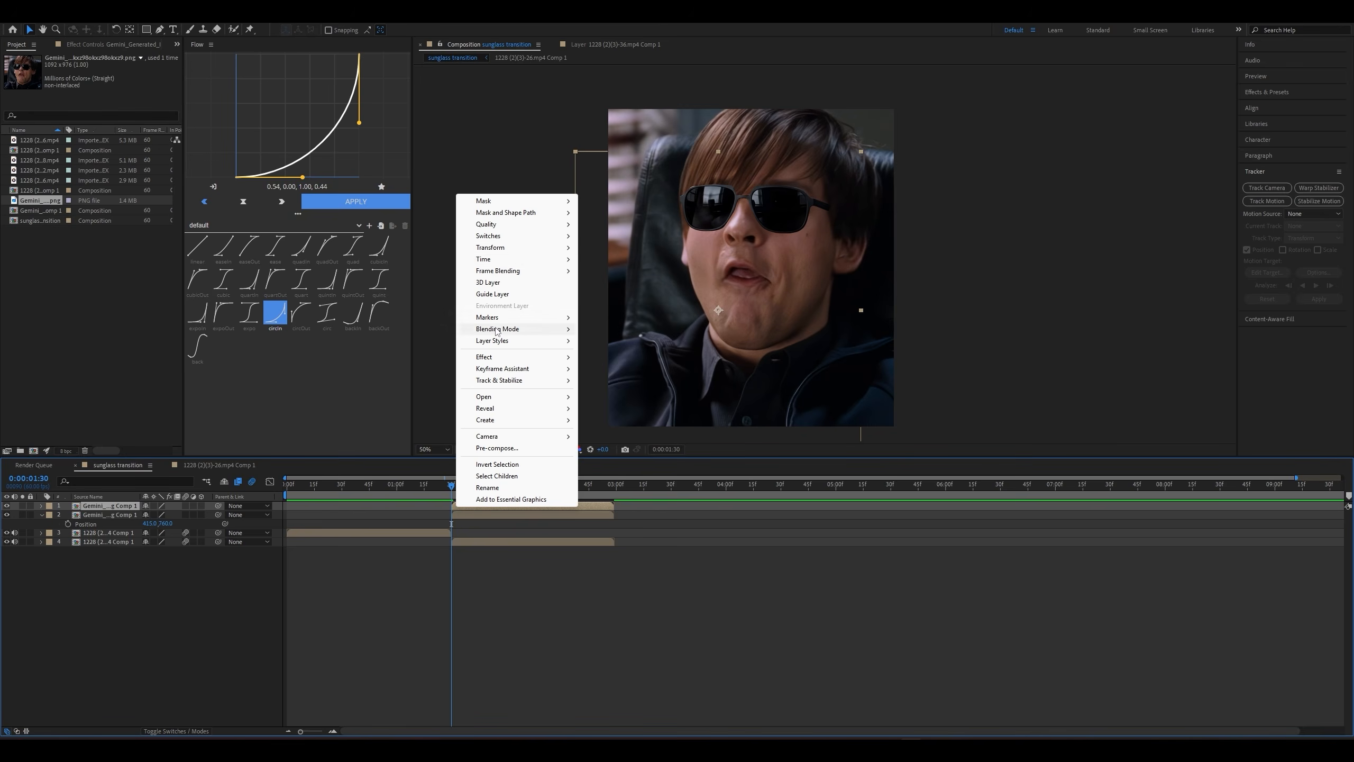
{"action": "mouse_move", "coordinate": [502, 260]}
{"action": "left_click", "coordinate": [634, 260]}
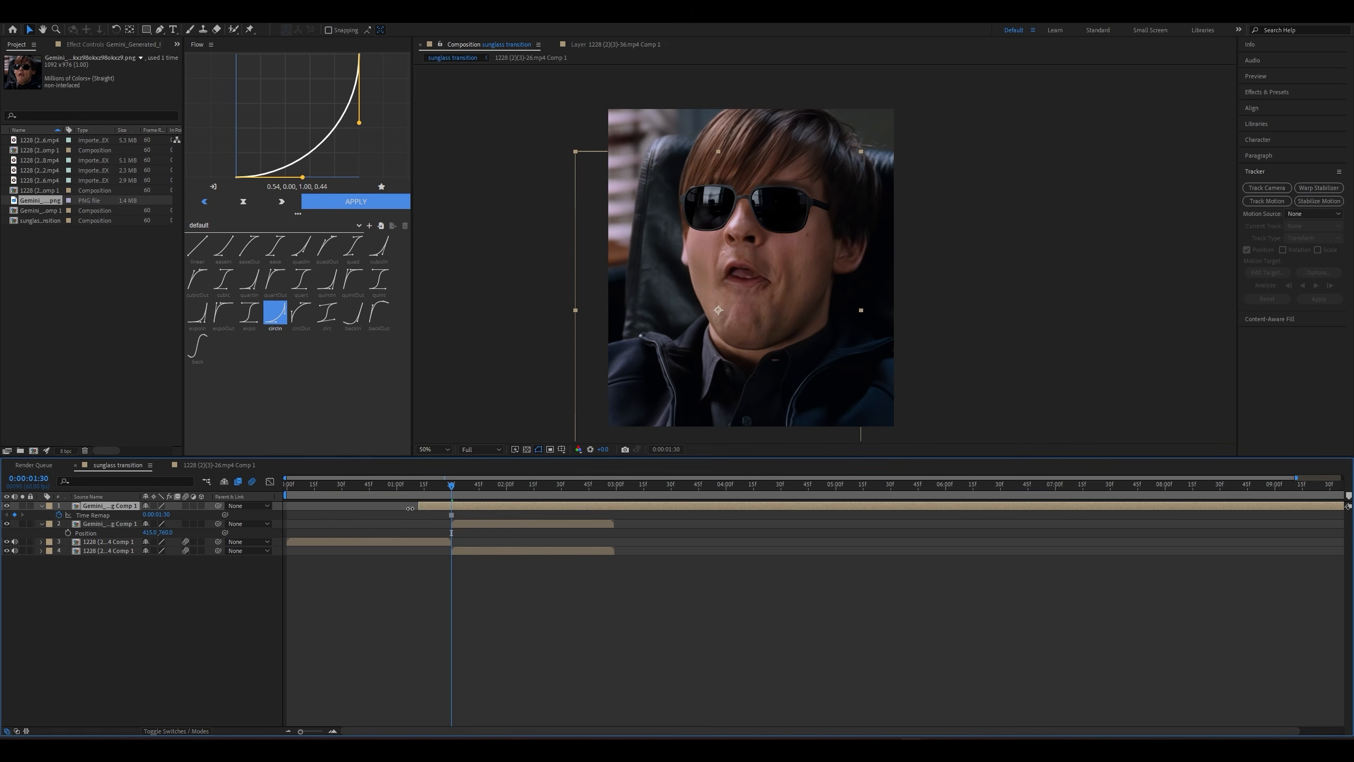
Remove the frozen sunglasses layer's part after 0:00:01:30 and move its time remap keyframe to 0:00:00:26
{"action": "key", "text": "ctrl+shift+d"}
{"action": "key", "text": "Delete"}
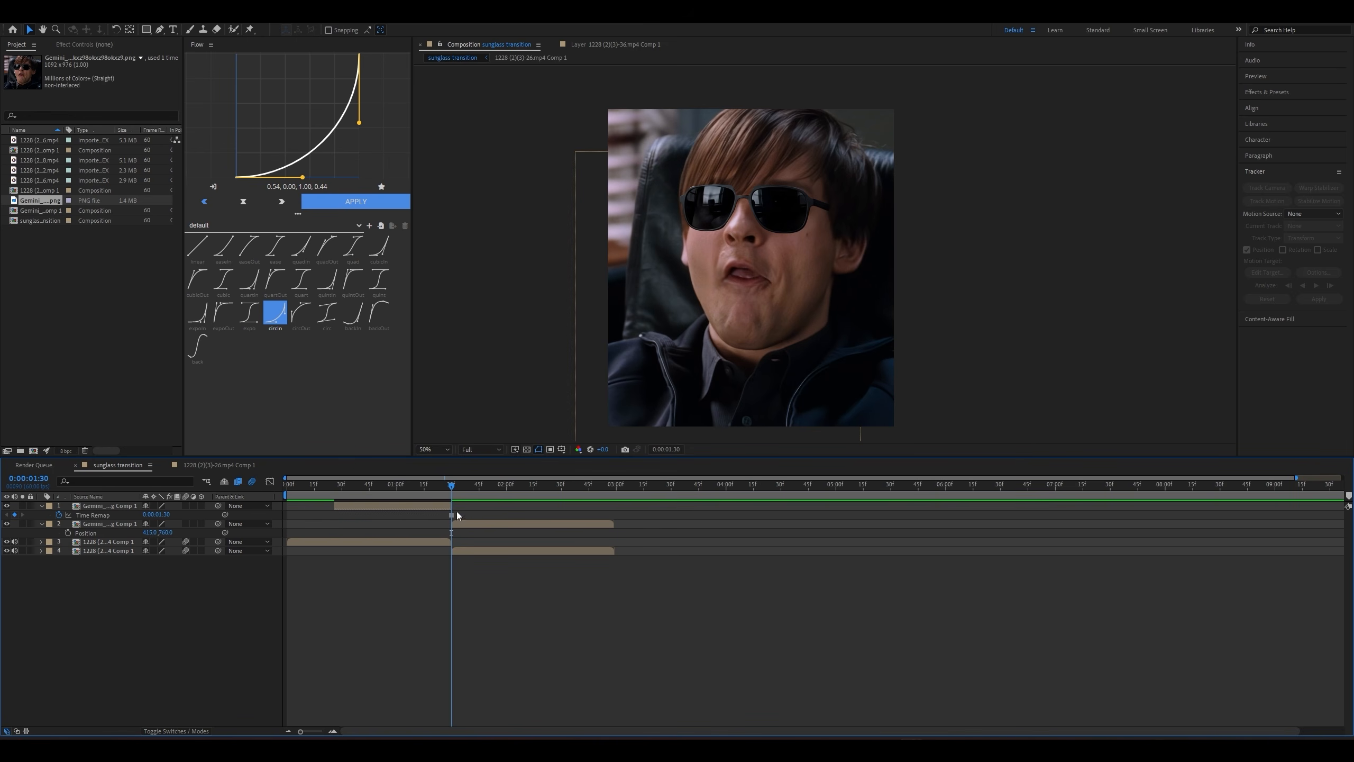
{"action": "left_click_drag", "start_coordinate": [451, 515], "coordinate": [335, 495]}
{"action": "key", "text": "u"}
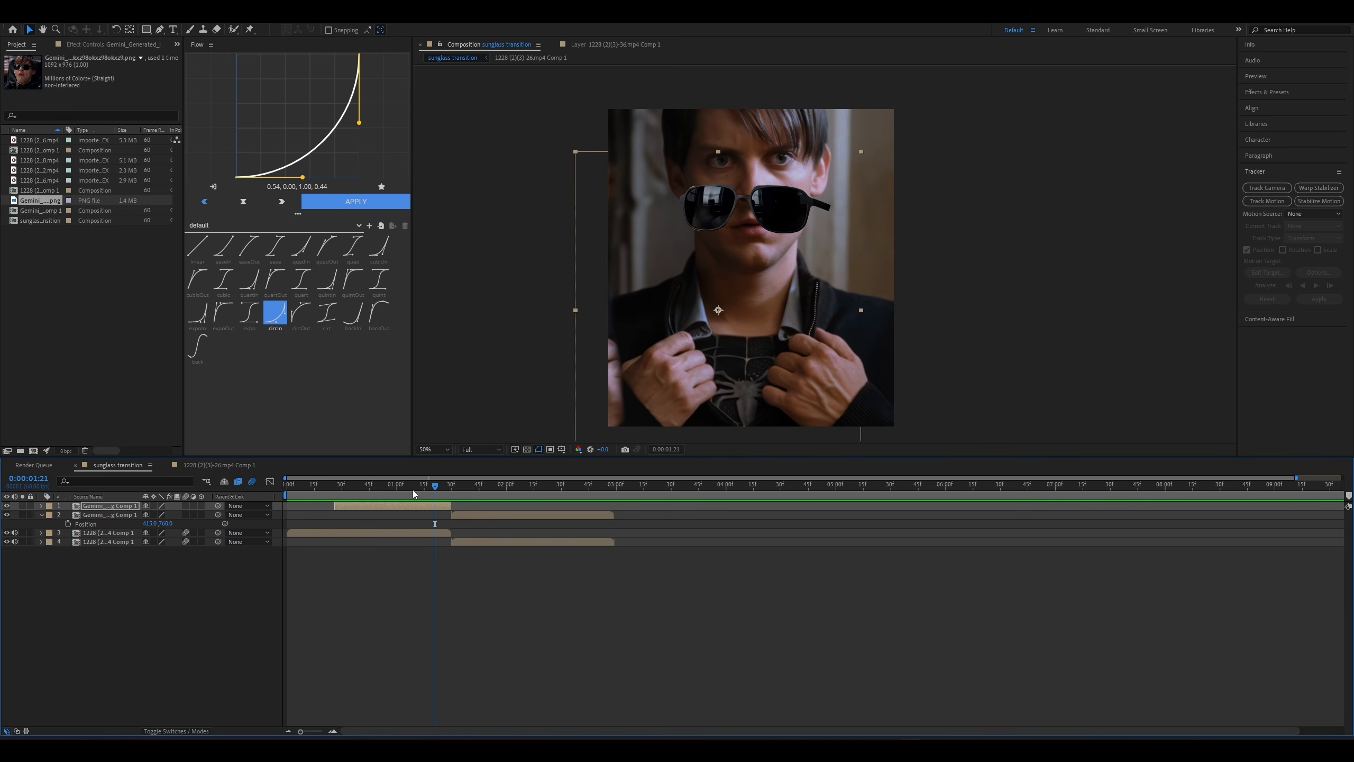
{"action": "key", "text": "u"}
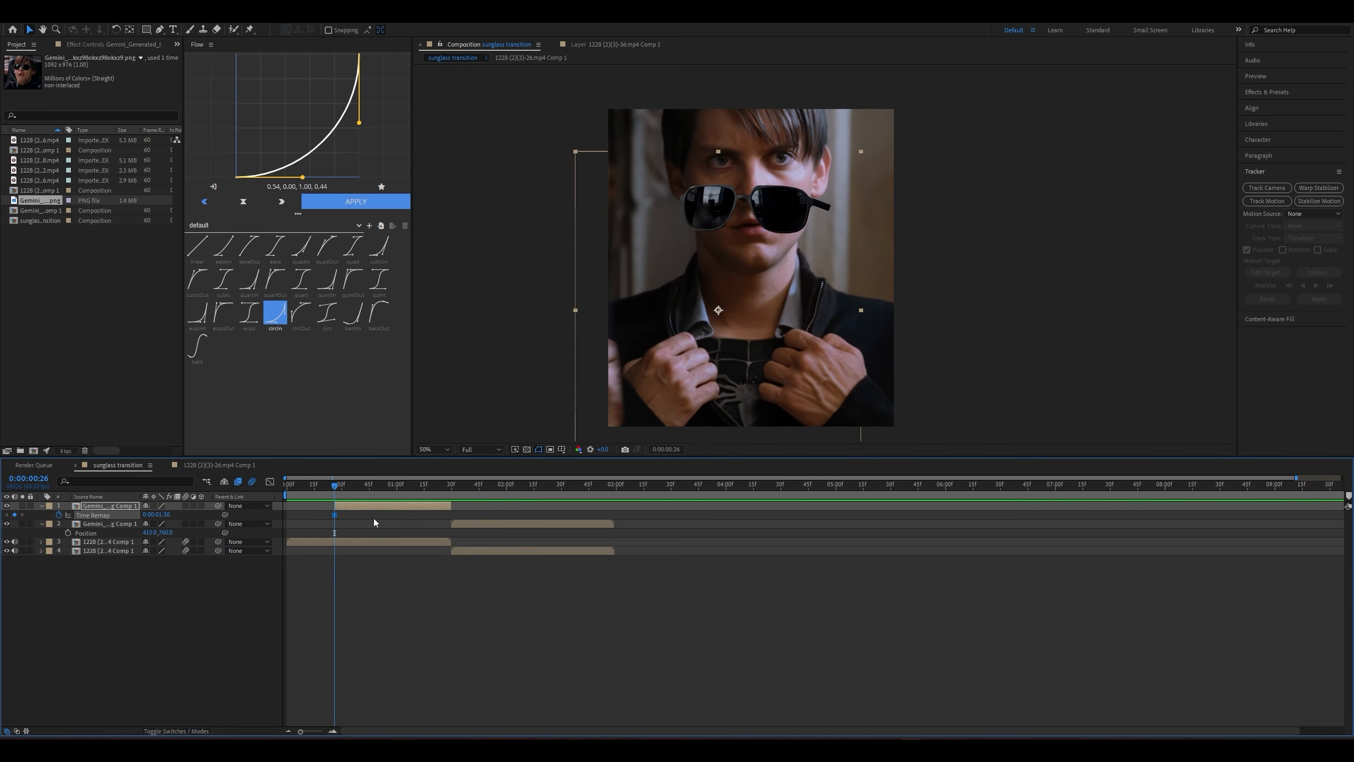
{"action": "left_click", "coordinate": [386, 496]}
{"action": "key", "text": "u"}
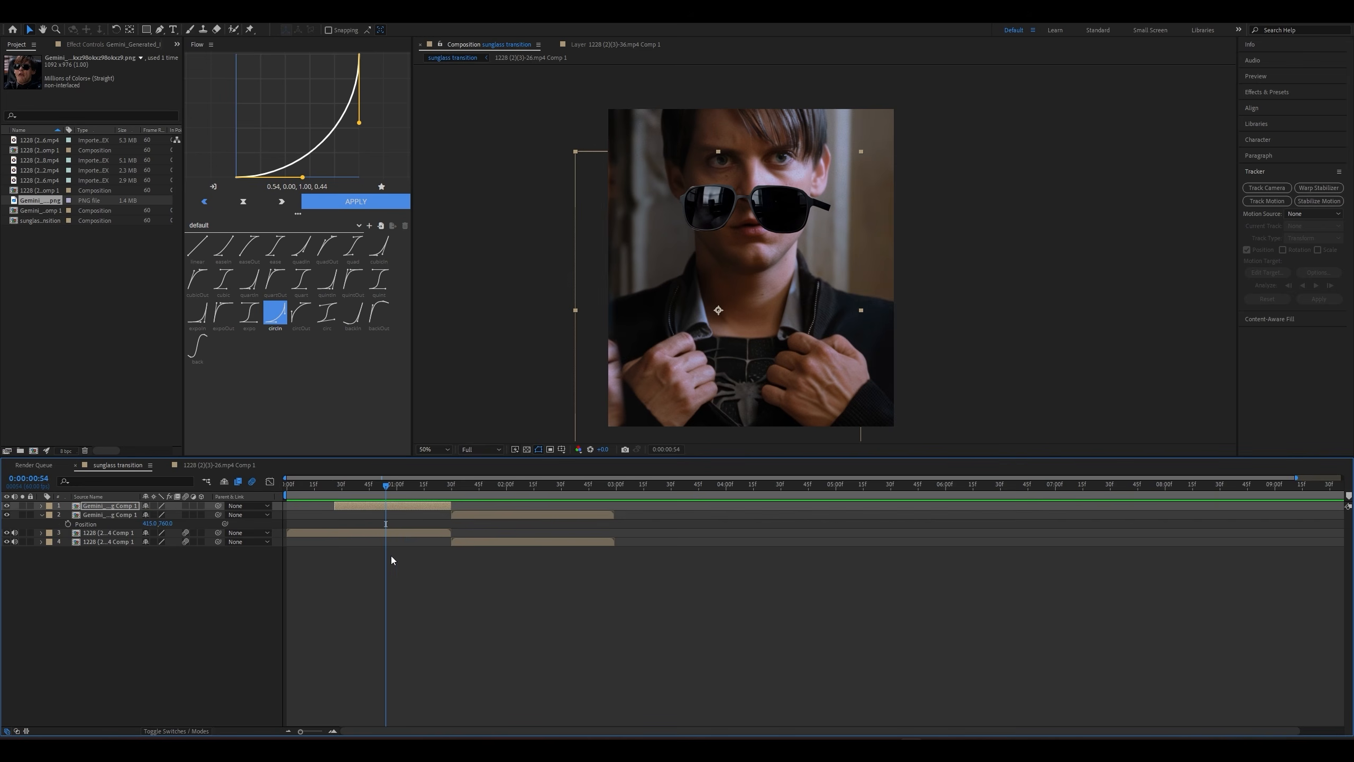
Extend the start of the frozen sunglasses layer back to 0:00:00:16
{"action": "left_click_drag", "start_coordinate": [334, 505], "coordinate": [315, 505]}
{"action": "key", "text": "space"}
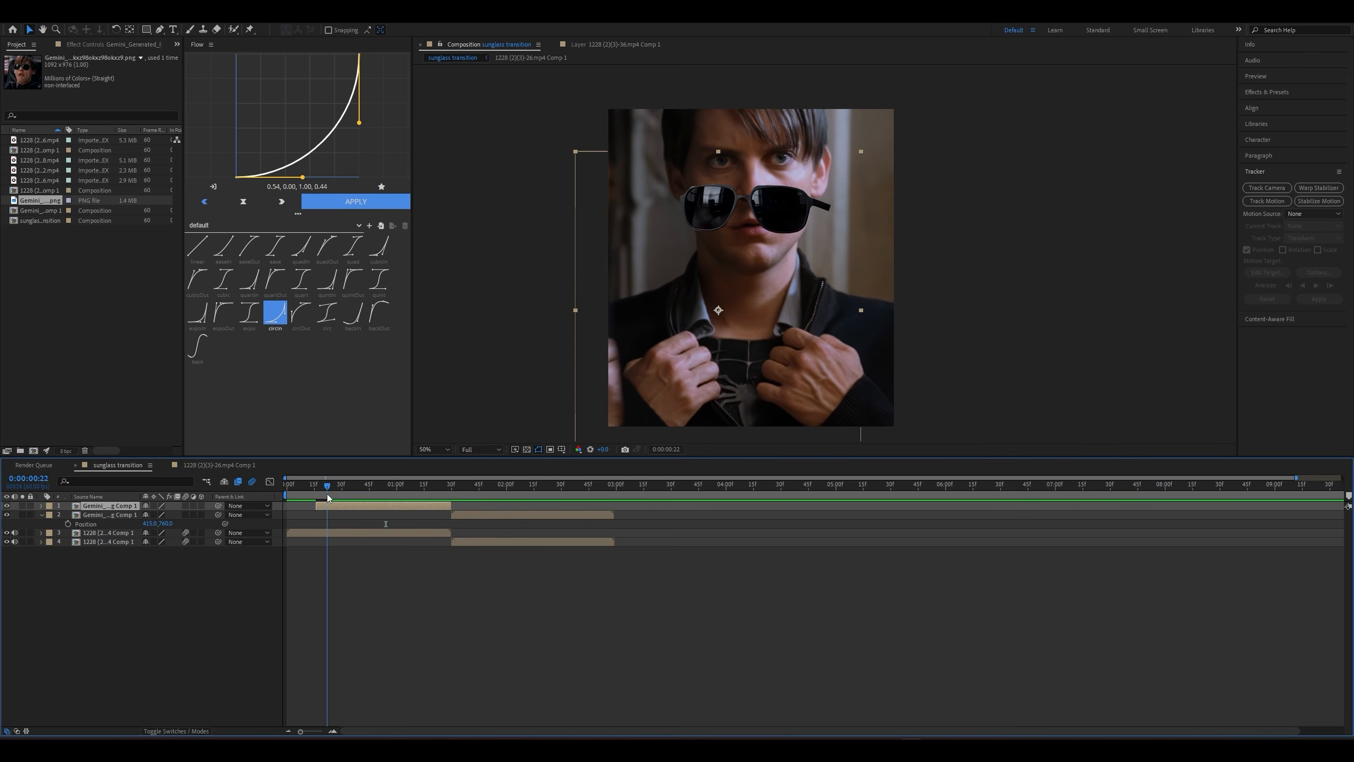
{"action": "left_click_drag", "start_coordinate": [396, 489], "coordinate": [318, 491]}
Add position, scale and rotation keyframes at the end of the frozen sunglasses layer
{"action": "key", "text": "p"}
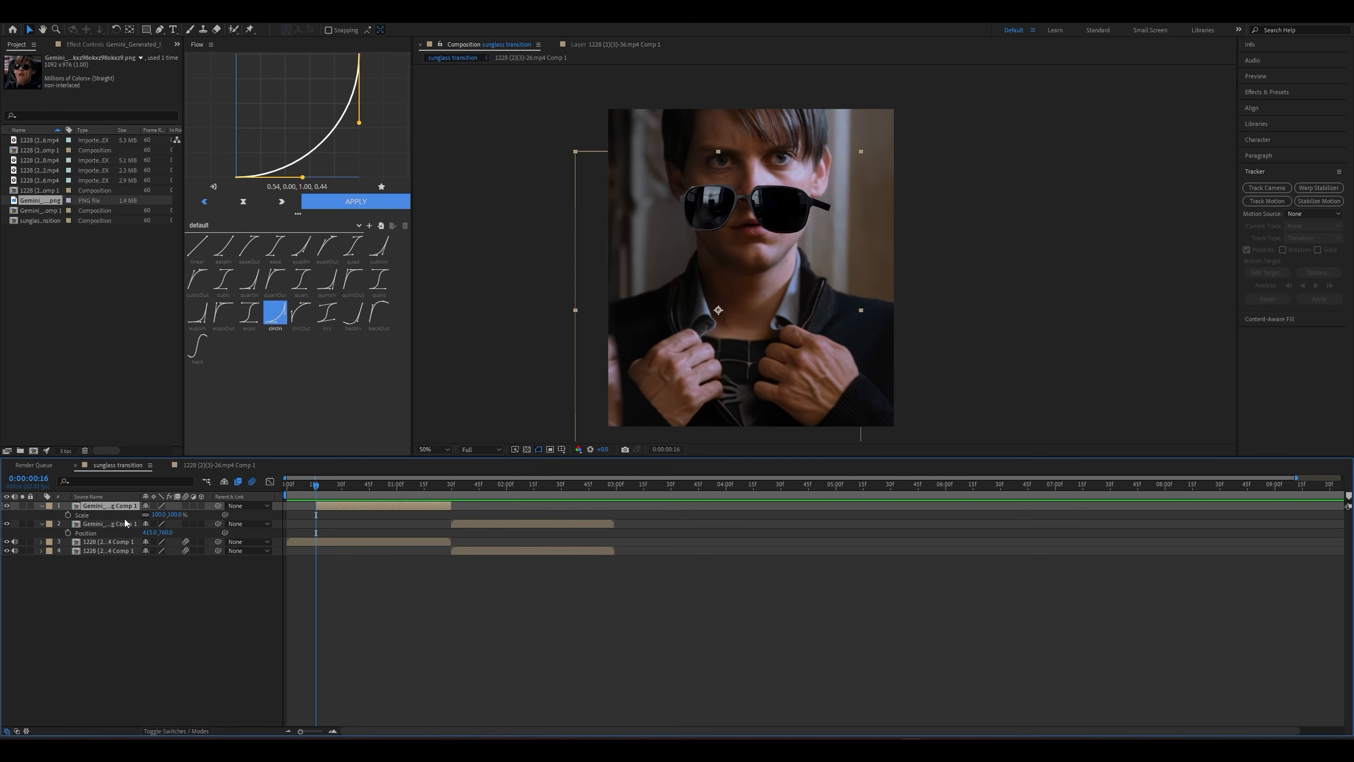
{"action": "key", "text": "shift+s"}
{"action": "left_click", "coordinate": [450, 492]}
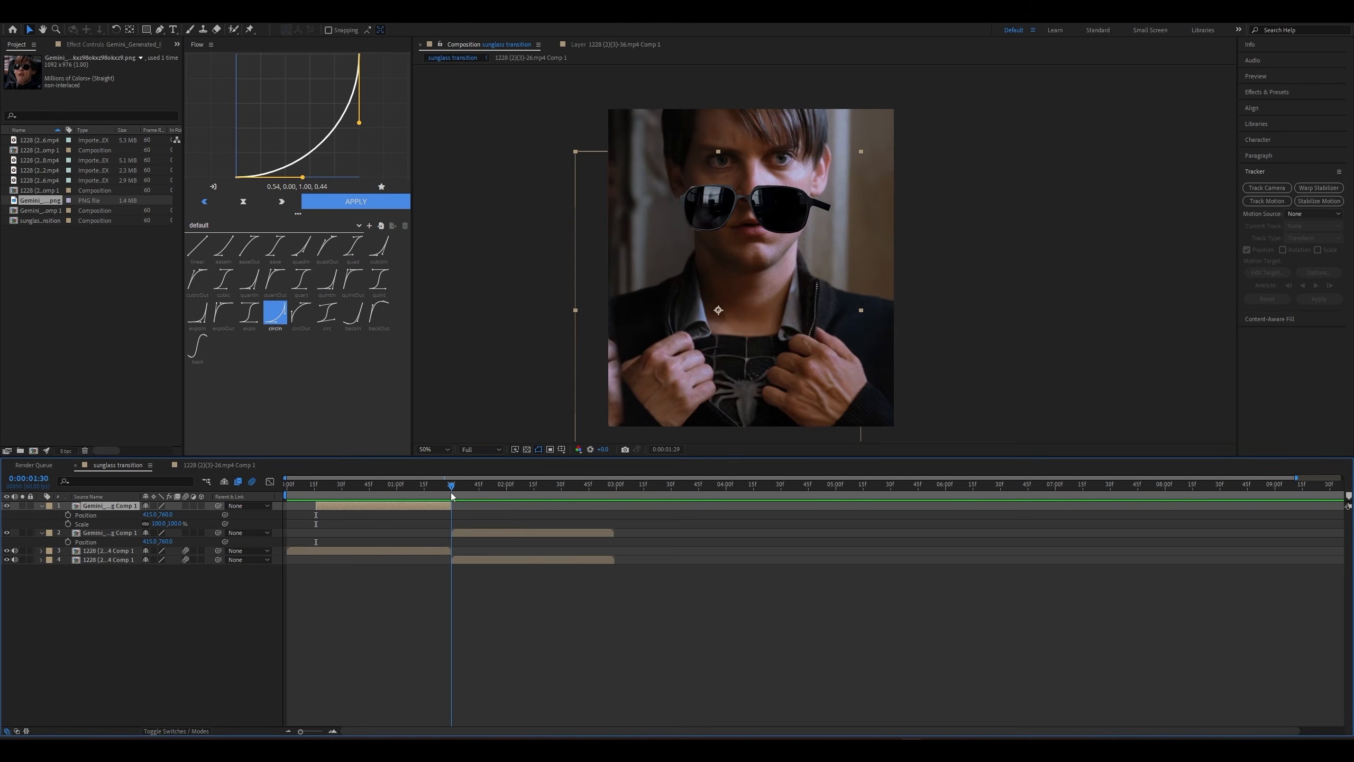
{"action": "left_click", "coordinate": [67, 523]}
{"action": "left_click", "coordinate": [68, 515]}
{"action": "left_click_drag", "start_coordinate": [375, 495], "coordinate": [448, 505]}
{"action": "key", "text": "shift+r"}
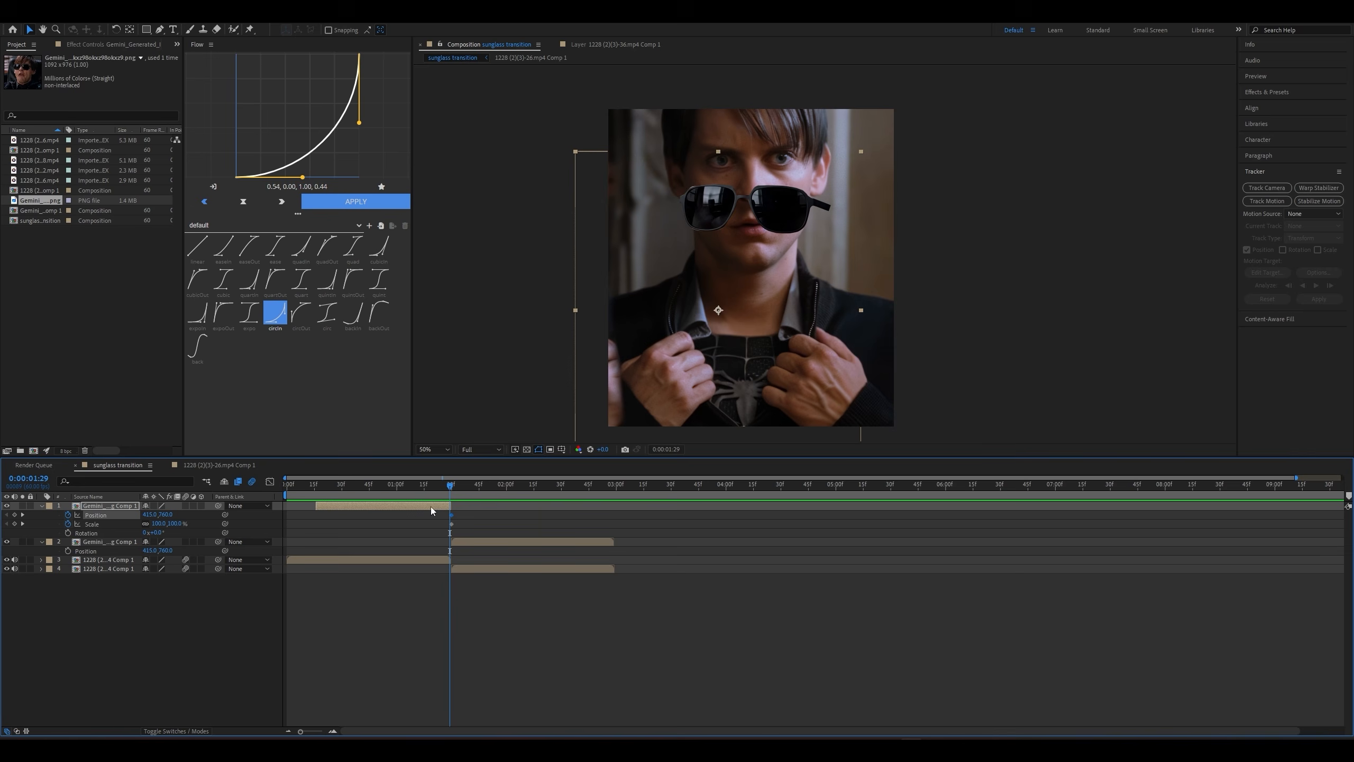
{"action": "left_click", "coordinate": [68, 532]}
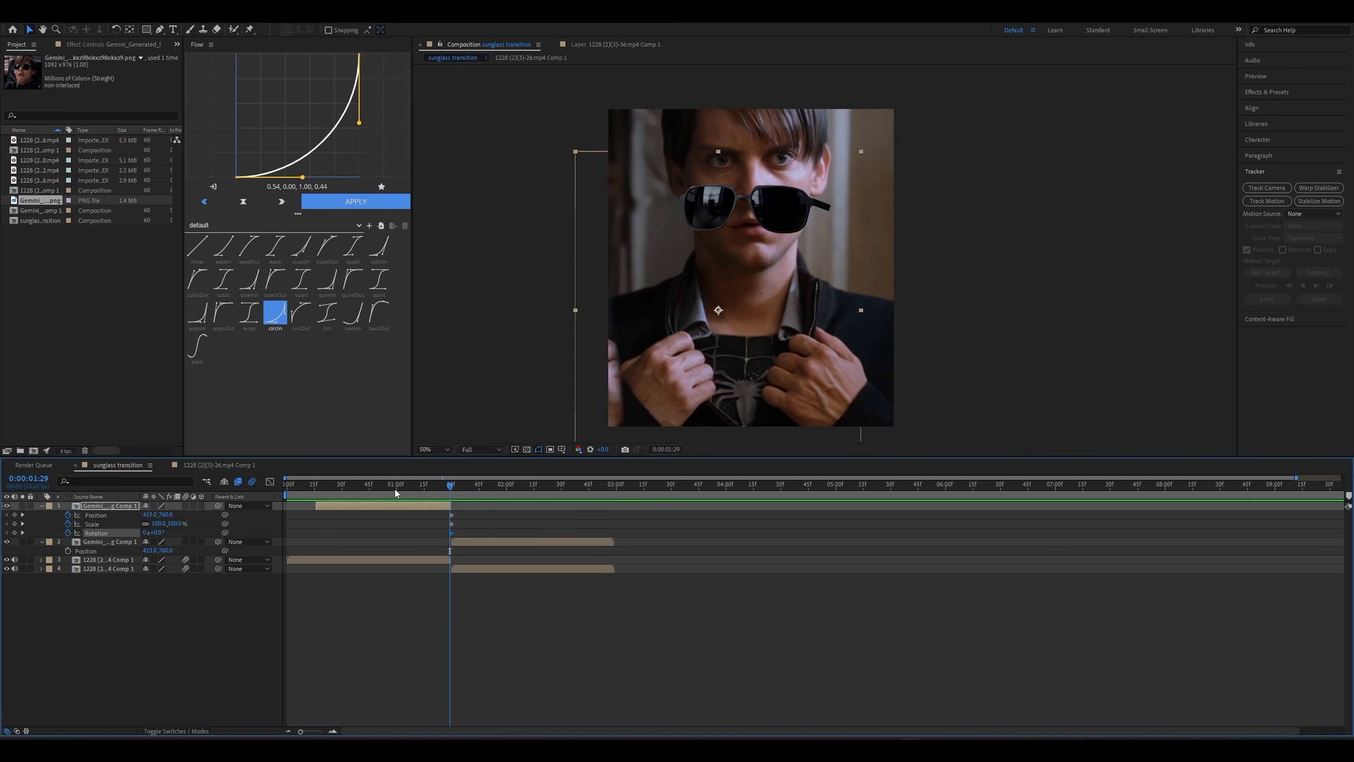
At the frozen layer's start, 0:00:00:16, keyframe its scale at 50% and its rotation at about 225°
{"action": "key", "text": "i"}
{"action": "left_click_drag", "start_coordinate": [157, 532], "coordinate": [173, 533]}
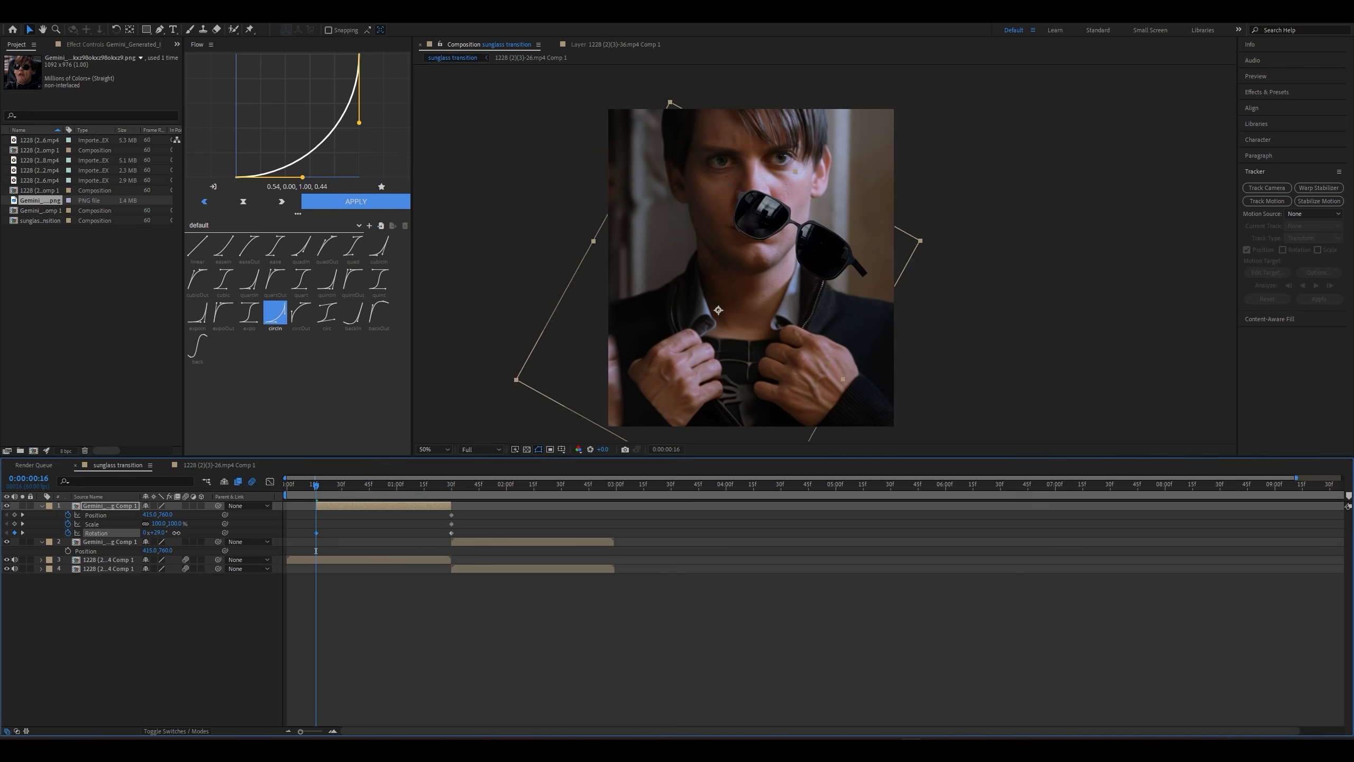
{"action": "key", "text": "ctrl+z"}
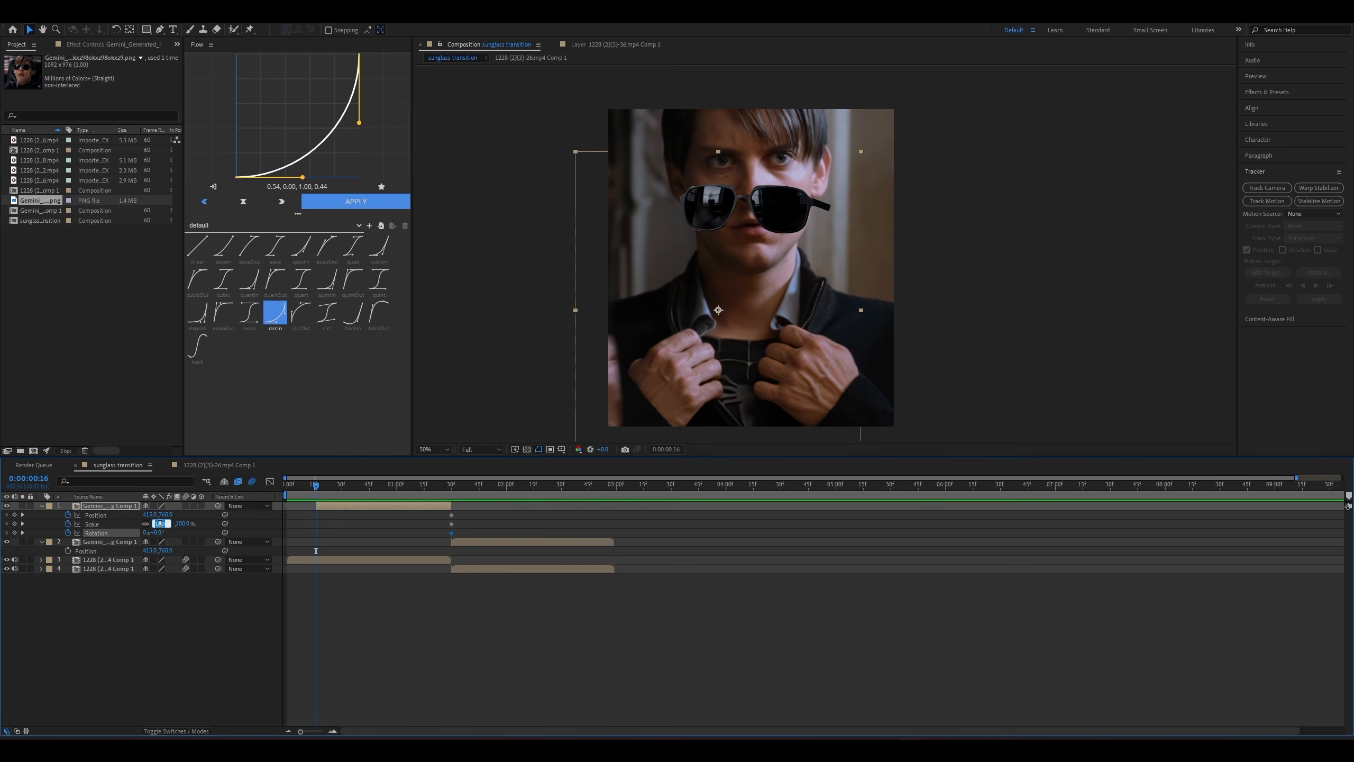
{"action": "key", "text": "Return"}
{"action": "left_click_drag", "start_coordinate": [167, 532], "coordinate": [271, 542]}
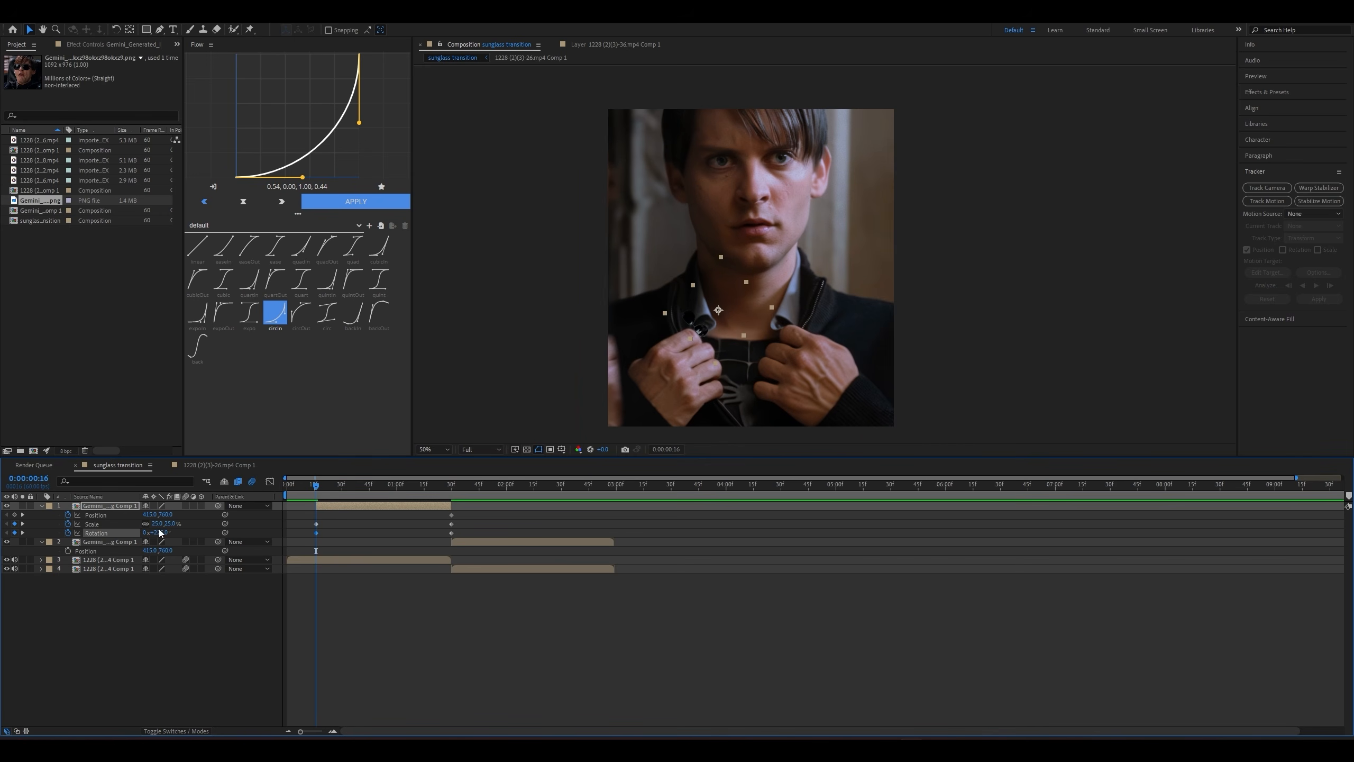
{"action": "left_click", "coordinate": [157, 524]}
{"action": "type", "text": "50"}
{"action": "key", "text": "Return"}
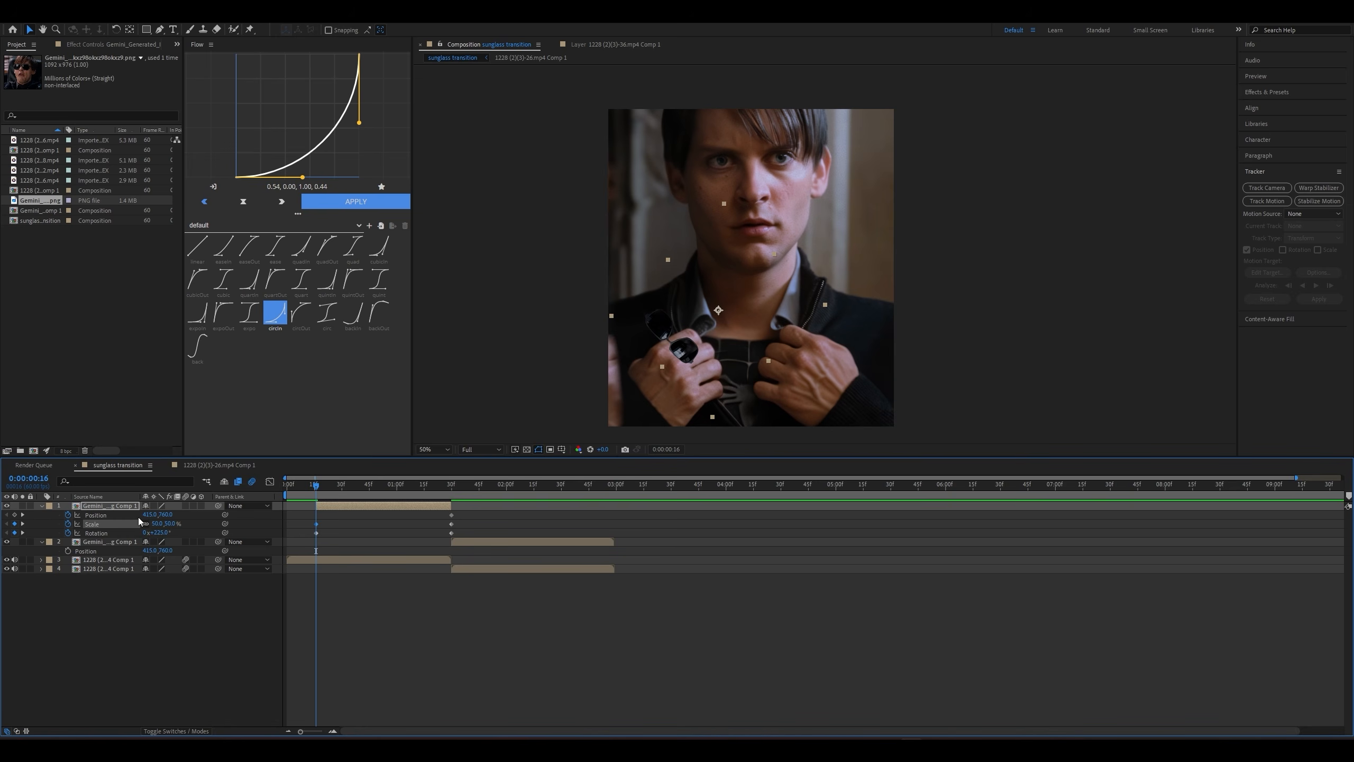
Keyframe the frozen sunglasses' starting position below the frame at about 706, 1174, and play back the fly-in
{"action": "left_click_drag", "start_coordinate": [162, 517], "coordinate": [301, 515]}
{"action": "left_click_drag", "start_coordinate": [166, 515], "coordinate": [481, 514]}
{"action": "key", "text": "space"}
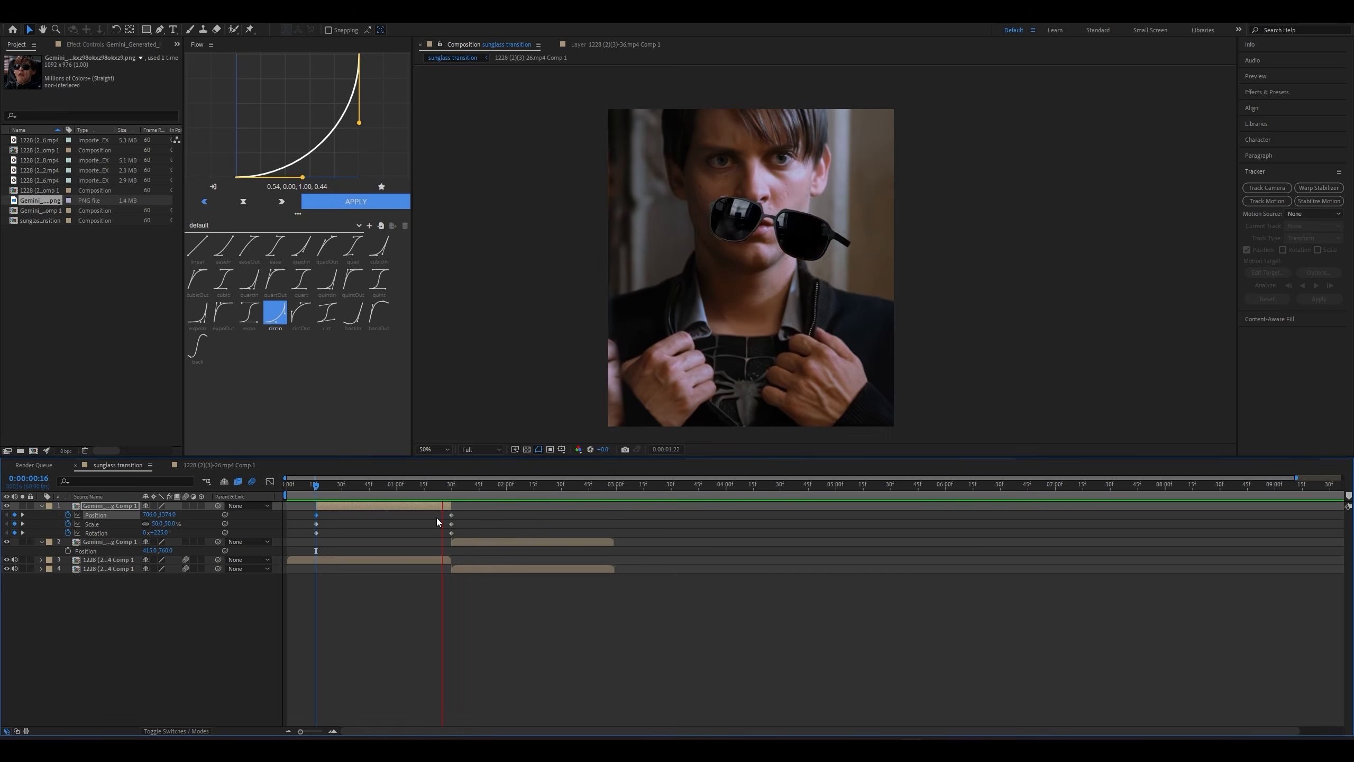
Apply Easy Ease to all position, scale and rotation keyframes of the frozen sunglasses layer
{"action": "left_click", "coordinate": [327, 496]}
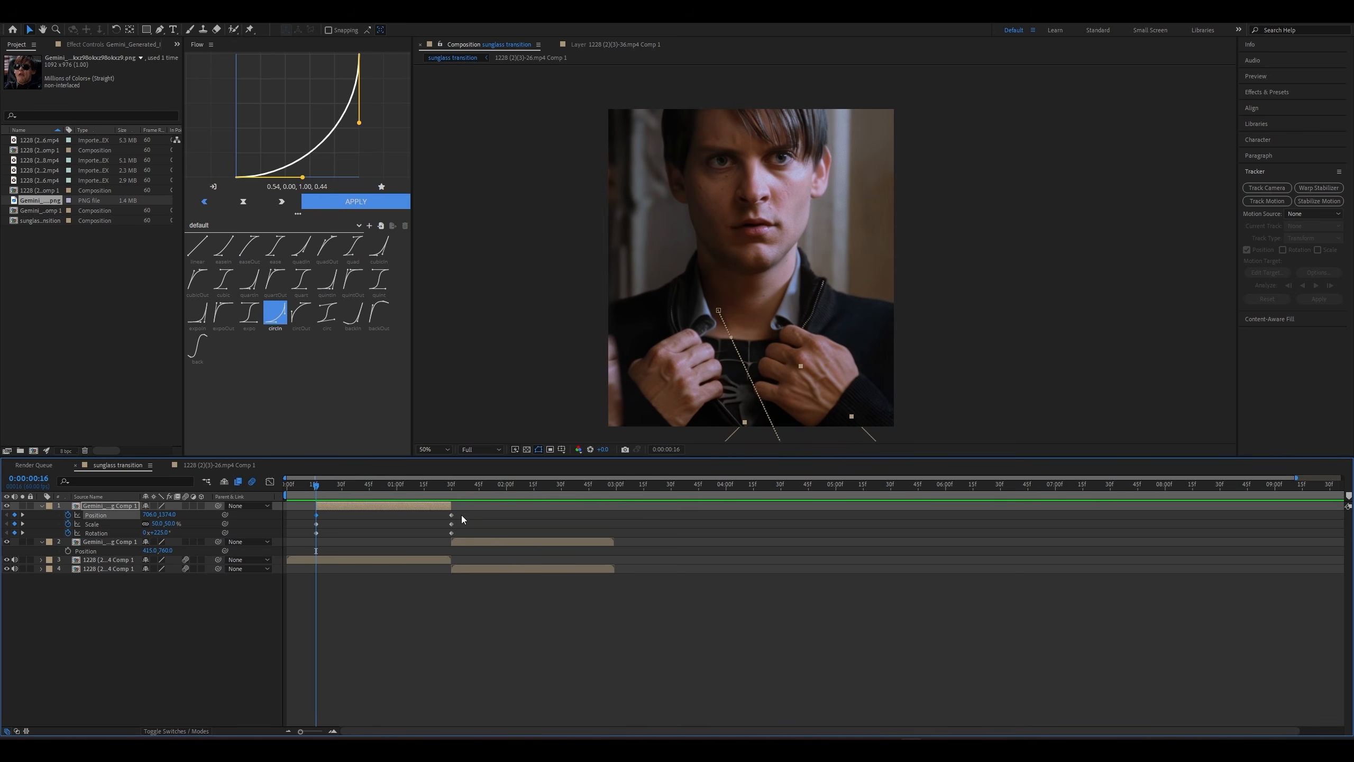
{"action": "left_click_drag", "start_coordinate": [461, 514], "coordinate": [292, 542]}
{"action": "key", "text": "F9"}
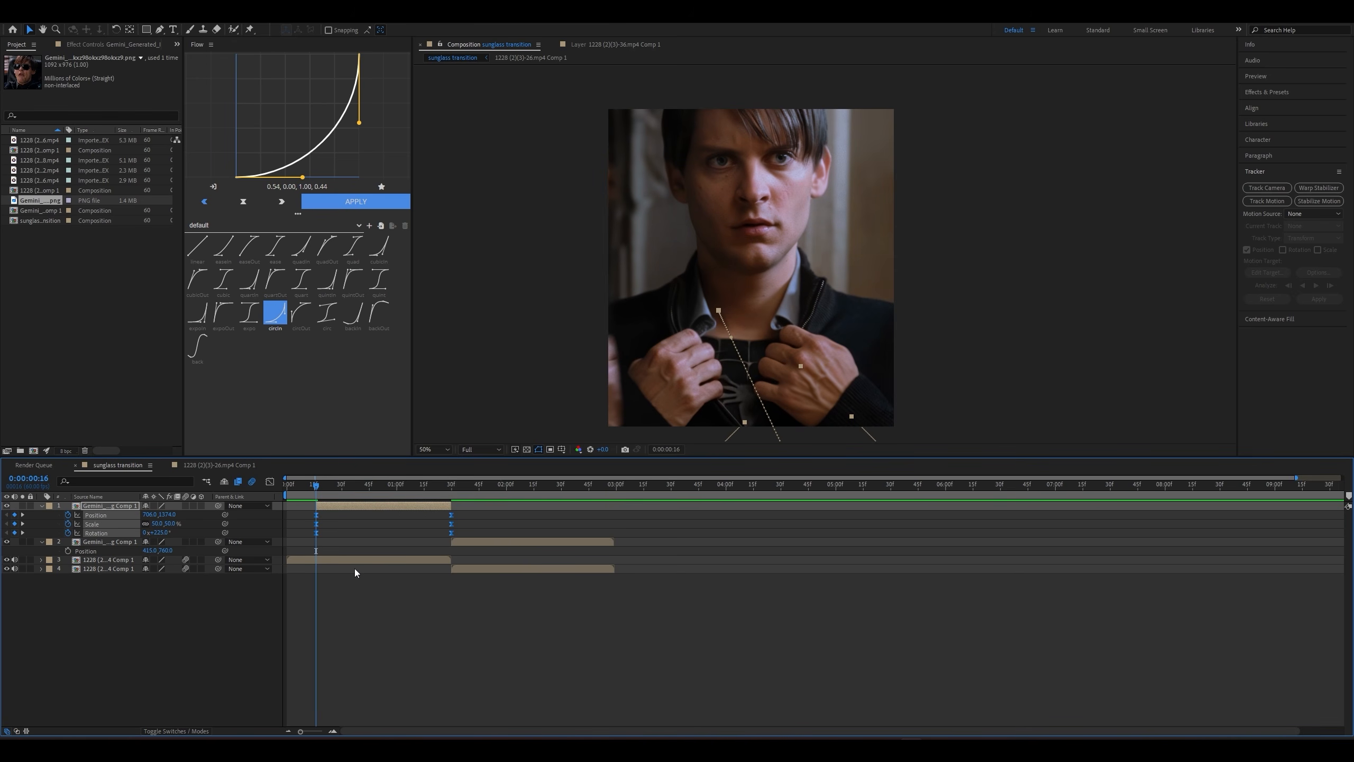
{"action": "left_click", "coordinate": [355, 569]}
In the speed graph of the frozen sunglasses' position, lengthen the keyframe influences so the movement peaks sharply late in the fly-in
{"action": "left_click_drag", "start_coordinate": [466, 510], "coordinate": [294, 516]}
{"action": "key", "text": "shift+F3"}
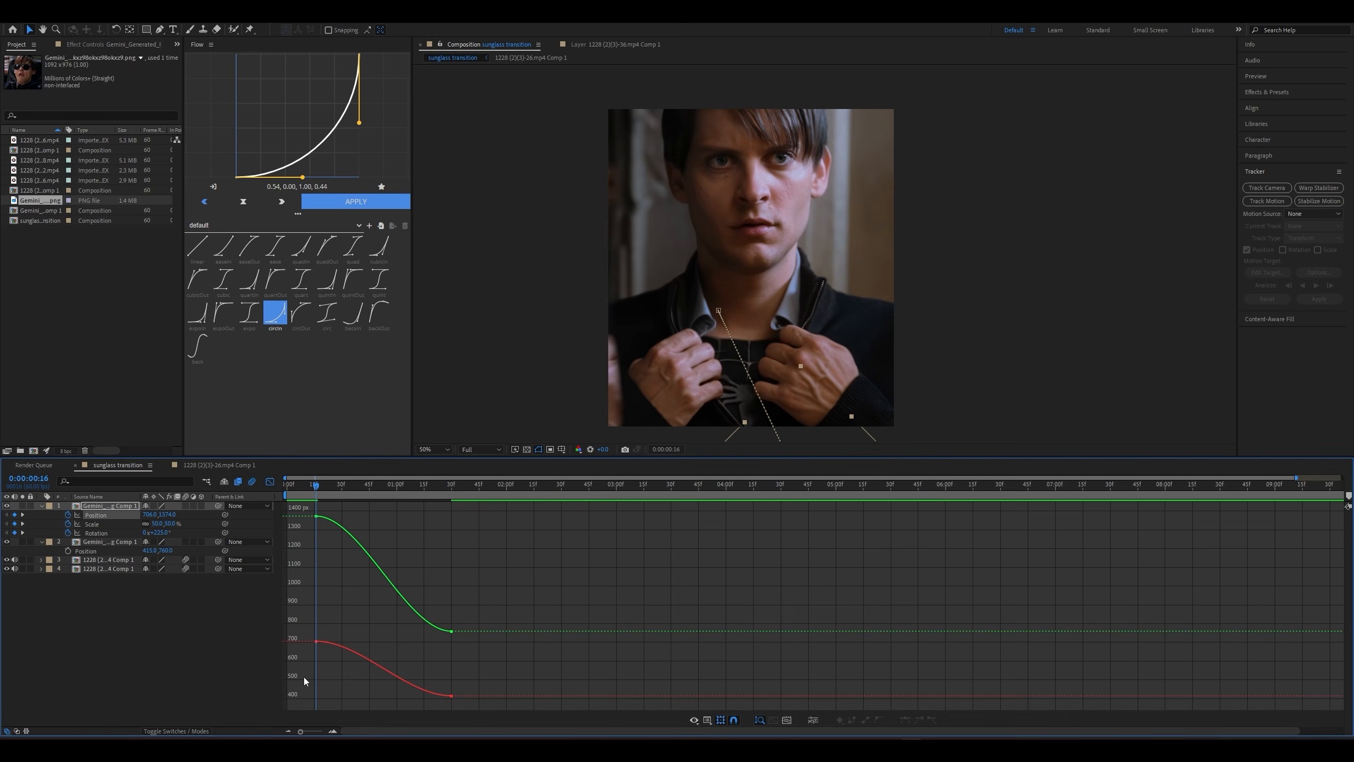
{"action": "left_click", "coordinate": [760, 719]}
{"action": "left_click", "coordinate": [784, 617]}
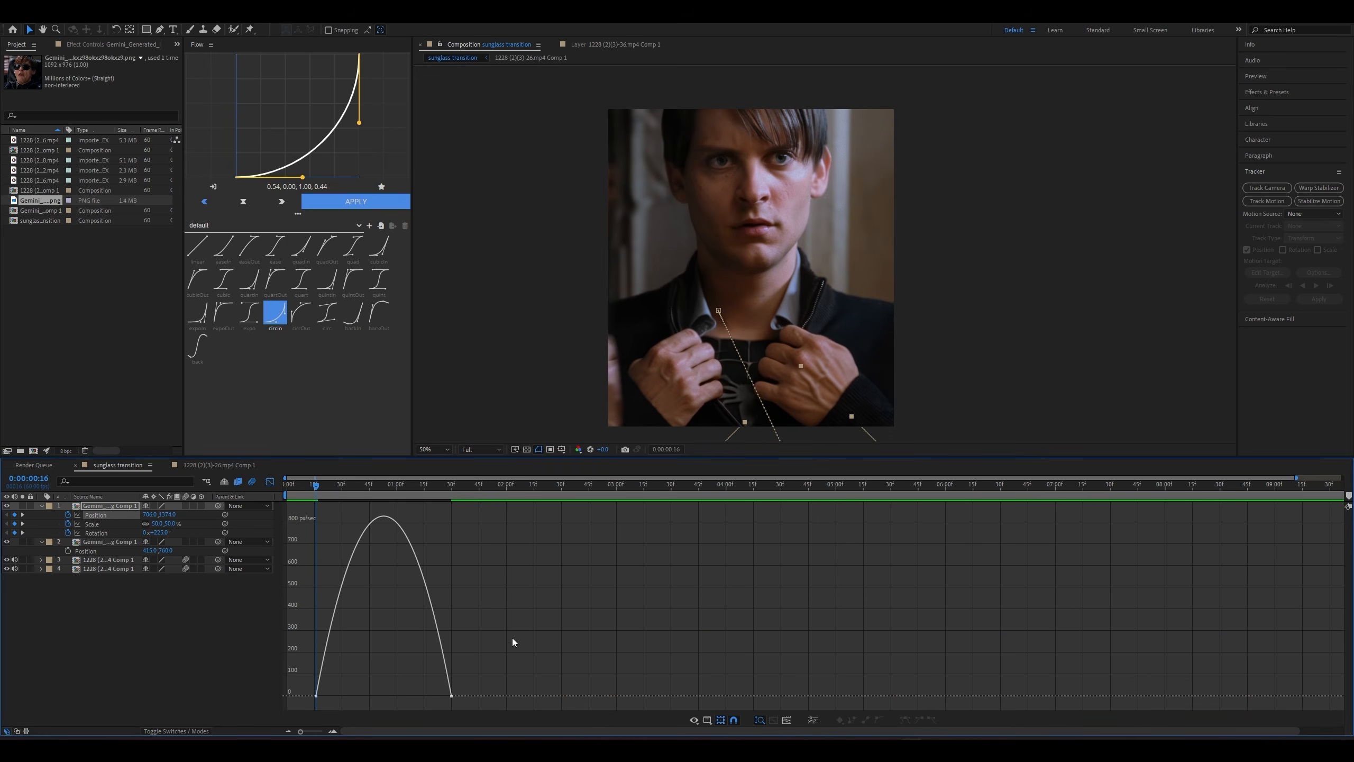
{"action": "left_click_drag", "start_coordinate": [342, 697], "coordinate": [375, 697]}
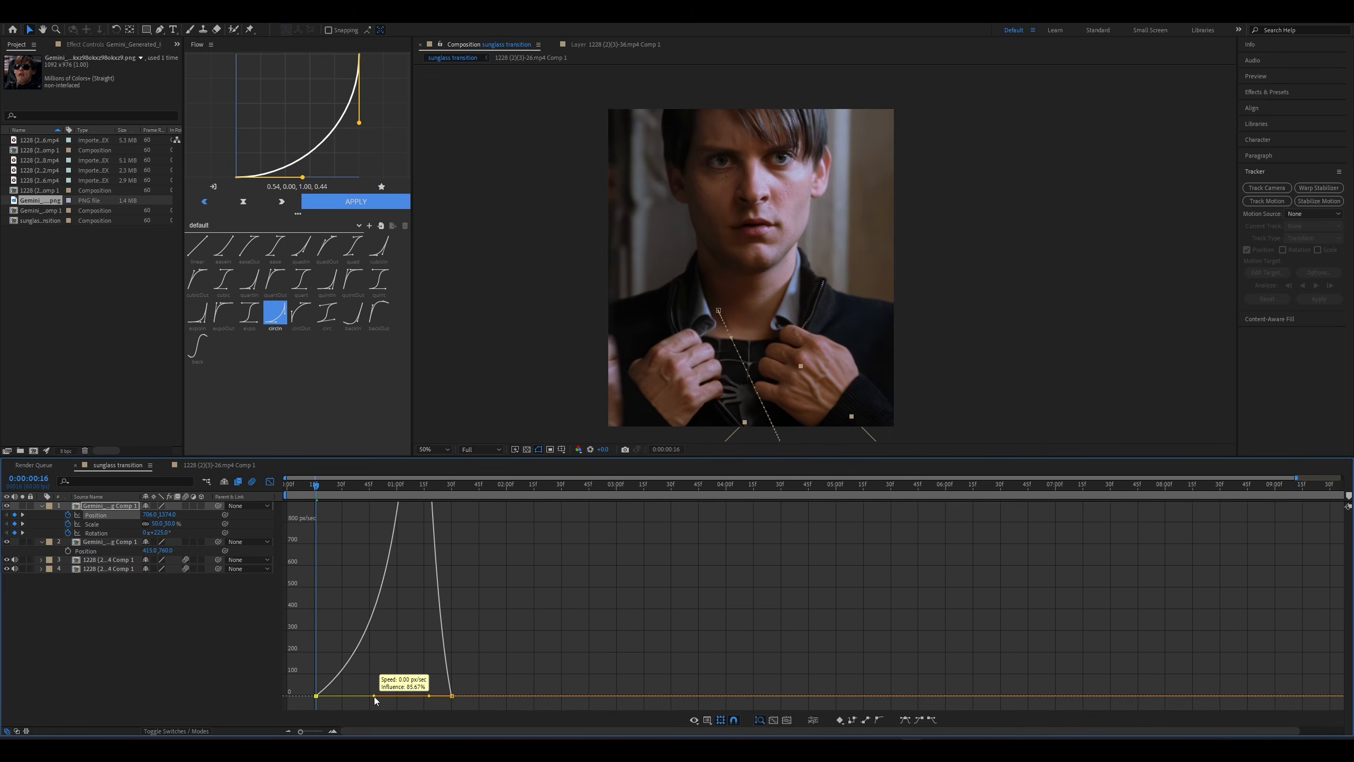
{"action": "left_click", "coordinate": [270, 482]}
Adjust the frozen sunglasses' scale speed graph by extending the first keyframe's influence handle well towards the end
{"action": "left_click", "coordinate": [478, 619]}
{"action": "left_click_drag", "start_coordinate": [461, 523], "coordinate": [304, 526]}
{"action": "left_click", "coordinate": [269, 481]}
{"action": "left_click_drag", "start_coordinate": [339, 697], "coordinate": [386, 696]}
{"action": "key", "text": "shift+F3"}
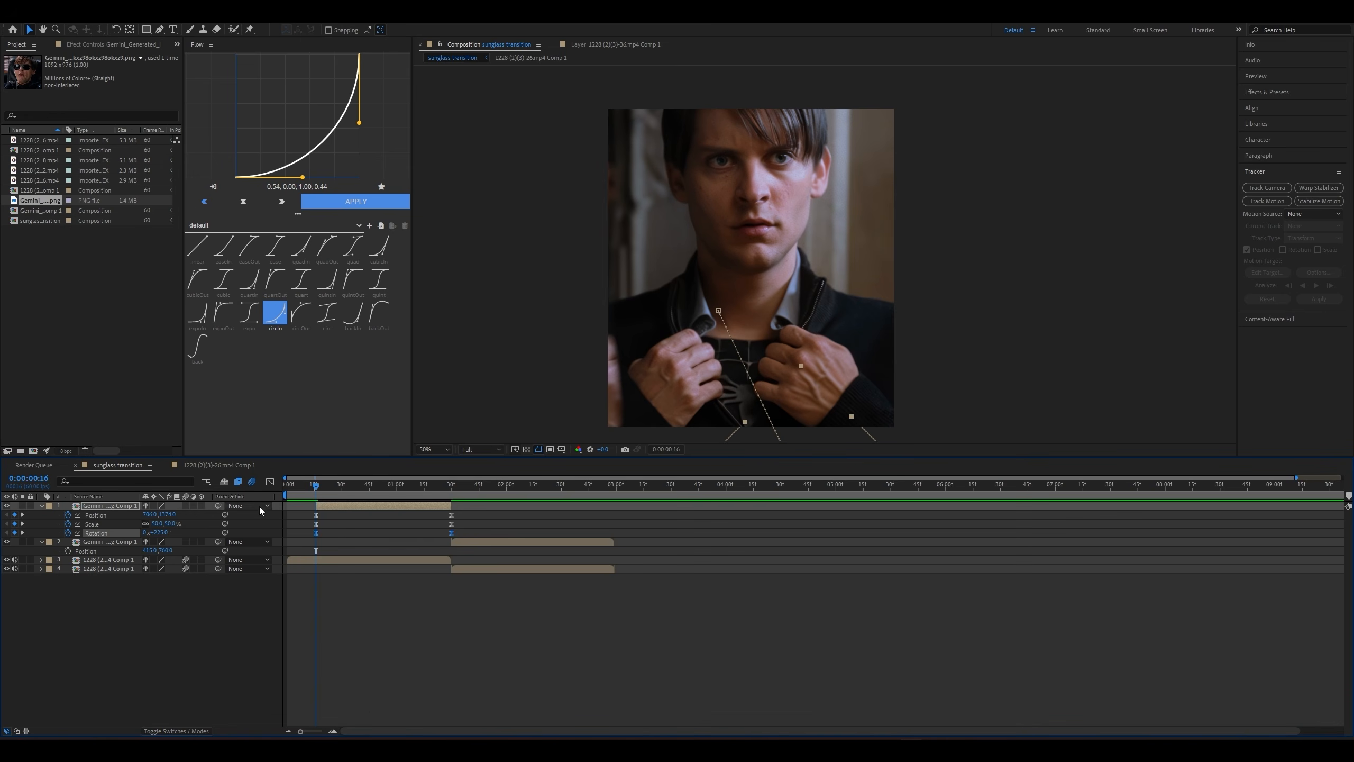
Shape the frozen sunglasses' rotation speed graph into one sharp peak mid-way between its keyframes, and play back the fly-in
{"action": "key", "text": "shift+F3"}
{"action": "left_click_drag", "start_coordinate": [340, 516], "coordinate": [402, 516]}
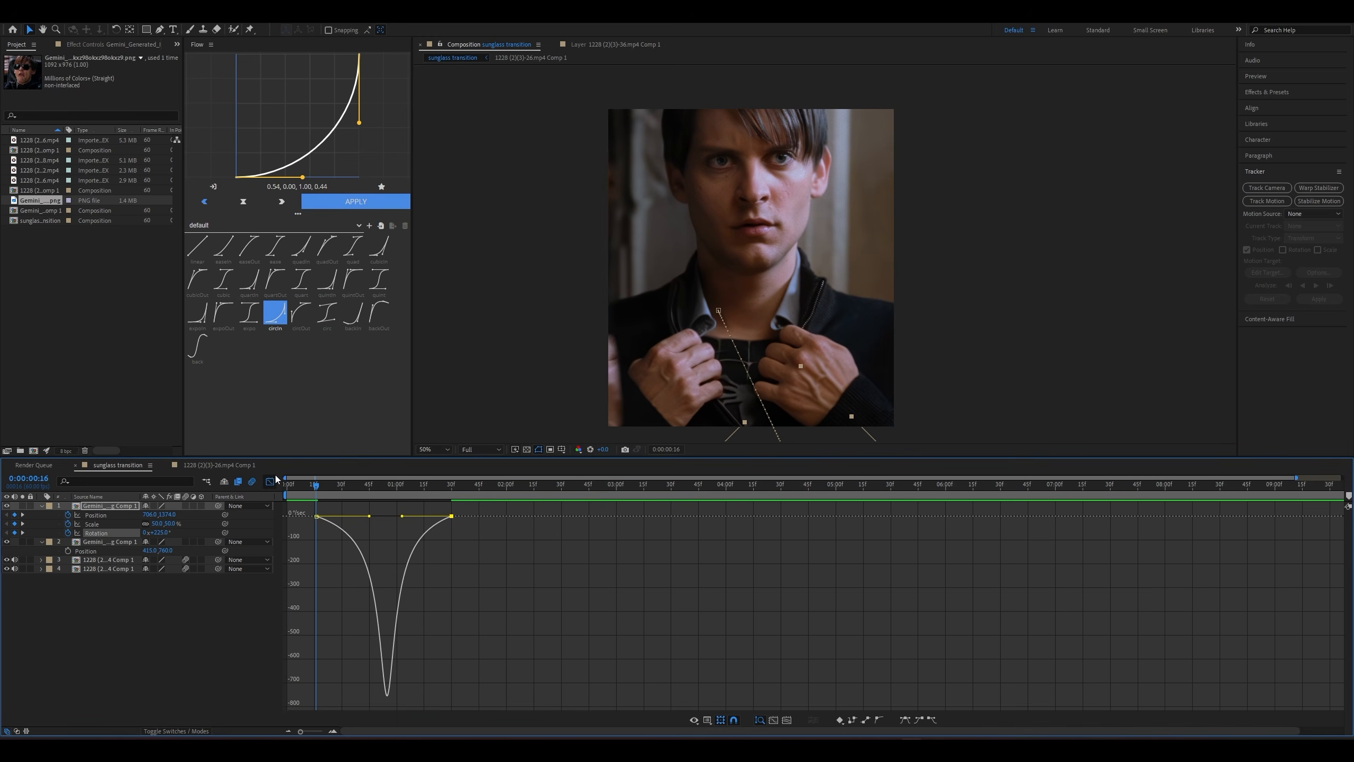
{"action": "left_click", "coordinate": [270, 482]}
{"action": "key", "text": "ctrl+alt+t"}
{"action": "key", "text": "space"}
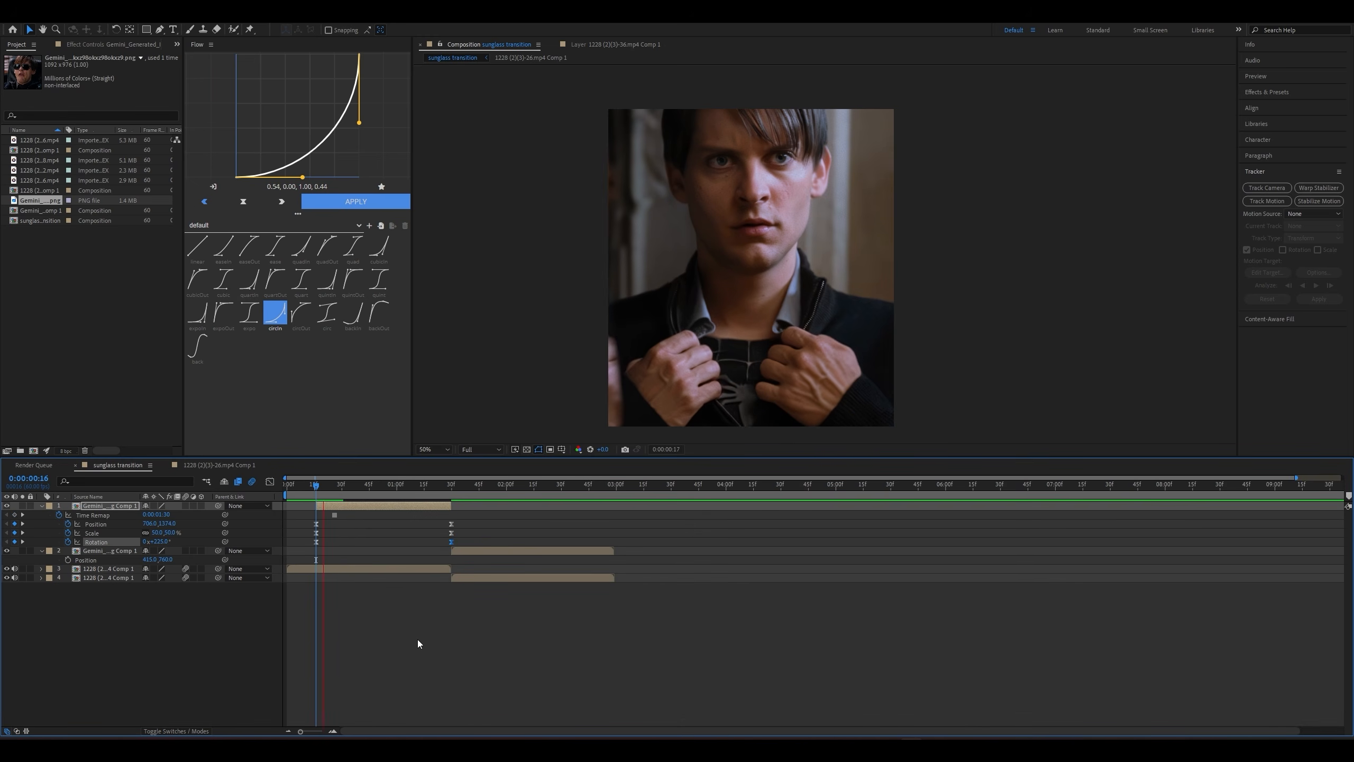
{"action": "left_click", "coordinate": [314, 487]}
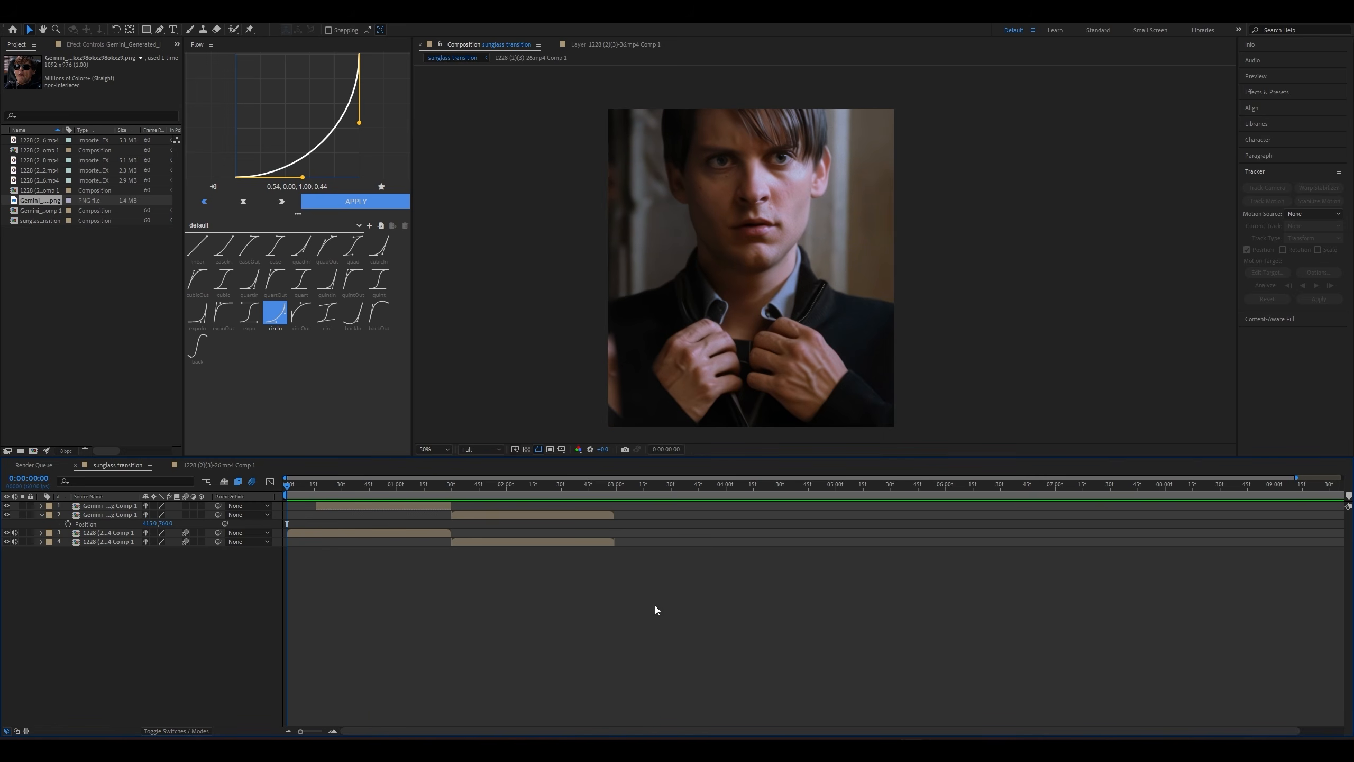
Create an adjustment layer above all layers, split it at 0:00:00:53 and delete the part before the split
{"action": "right_click", "coordinate": [398, 584]}
{"action": "mouse_move", "coordinate": [421, 590]}
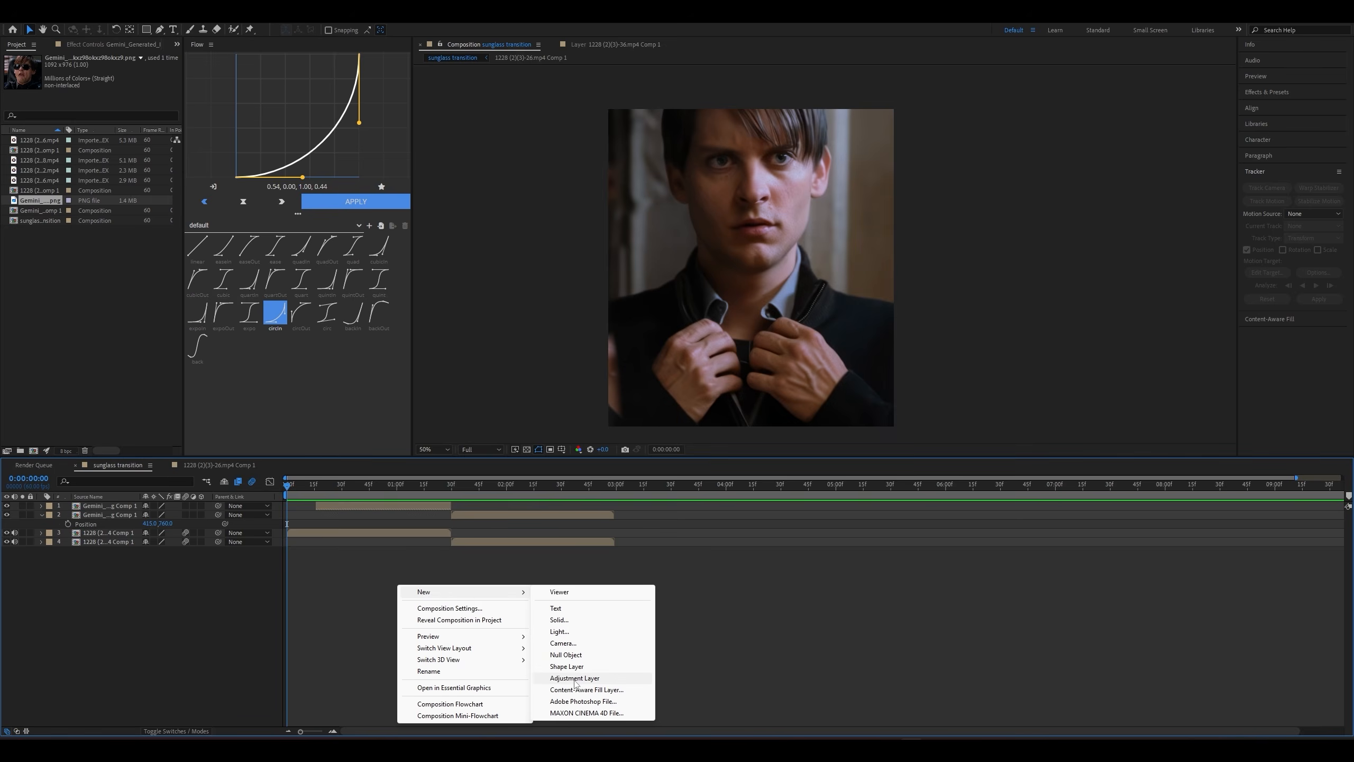
{"action": "left_click", "coordinate": [587, 679]}
{"action": "left_click", "coordinate": [390, 486]}
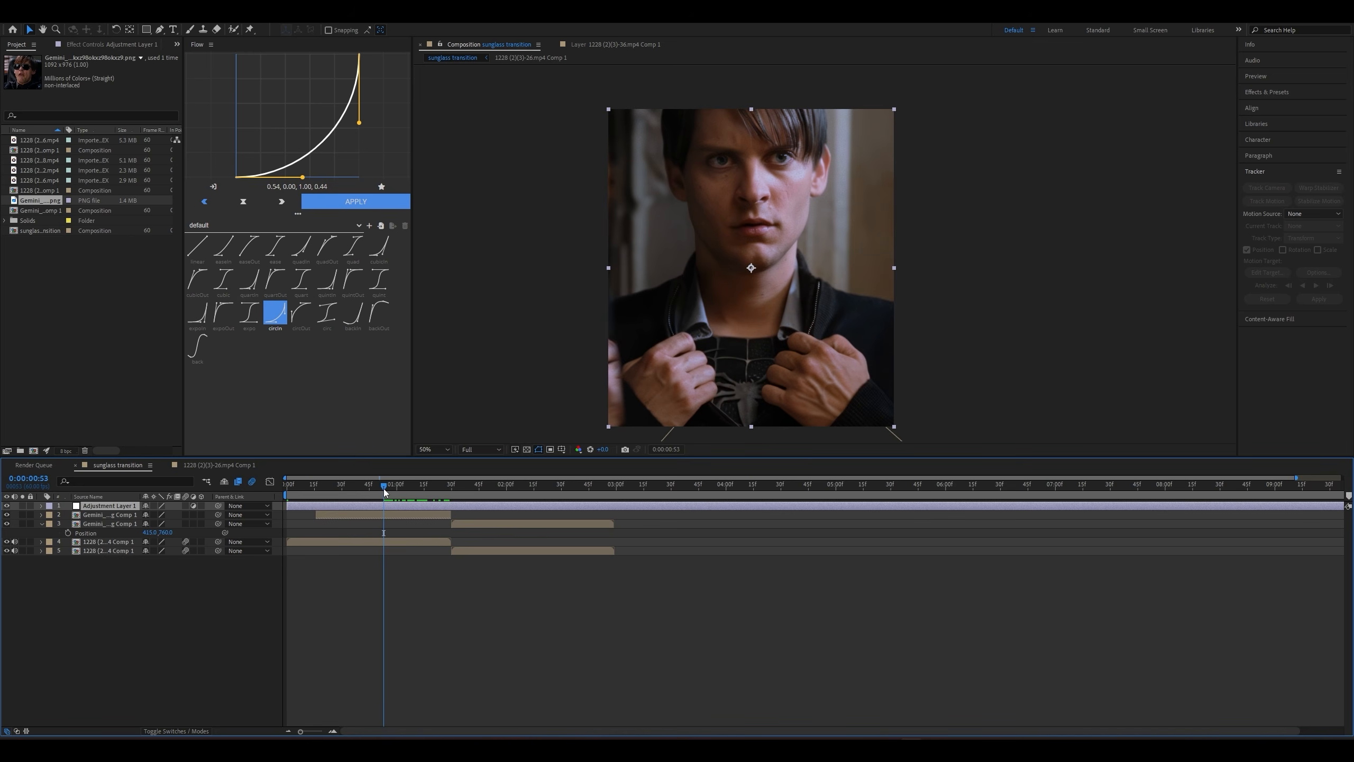
{"action": "key", "text": "ctrl+shift+d"}
{"action": "left_click", "coordinate": [372, 513]}
{"action": "key", "text": "Delete"}
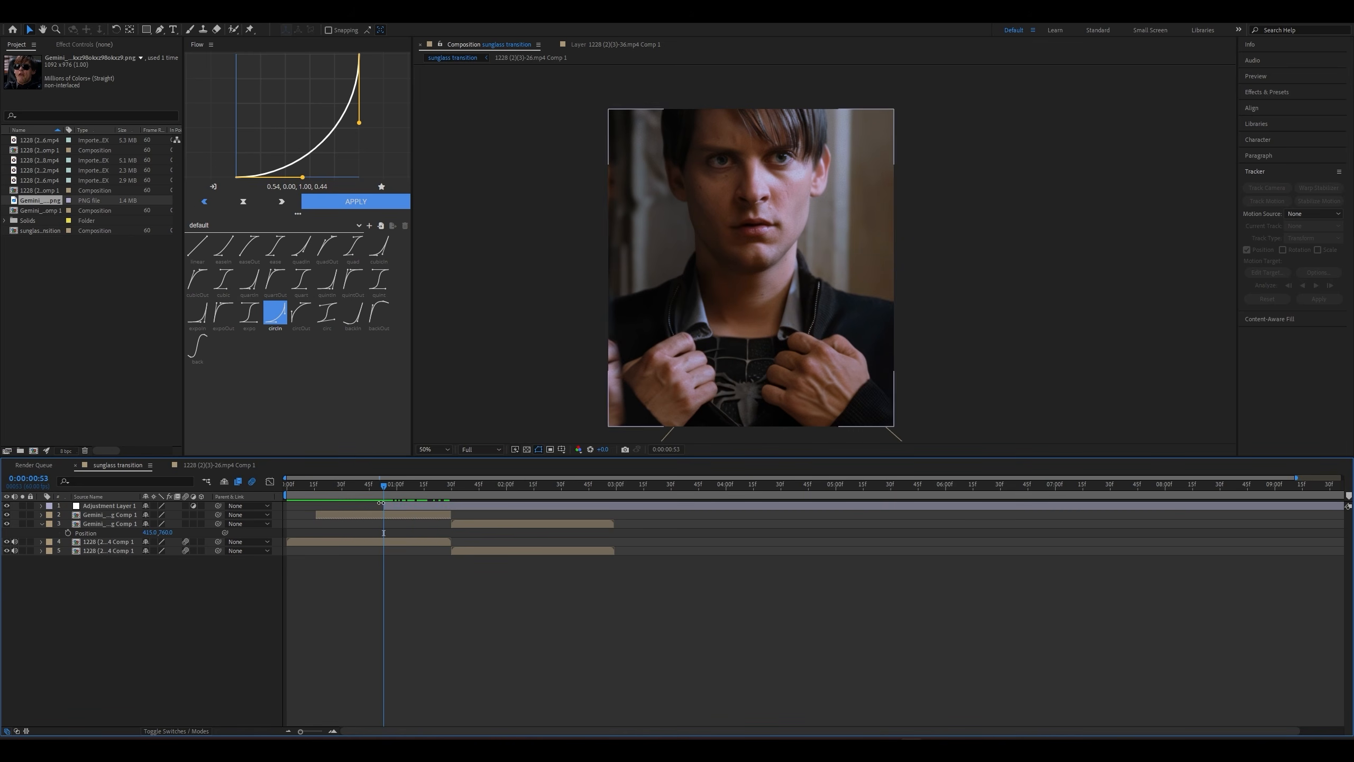
Extend the adjustment layer's start back to 0:00:00:50, split it at 0:00:02:11 and delete the part after the split
{"action": "left_click", "coordinate": [381, 504]}
{"action": "left_click_drag", "start_coordinate": [383, 485], "coordinate": [525, 508]}
{"action": "key", "text": "ctrl+shift+d"}
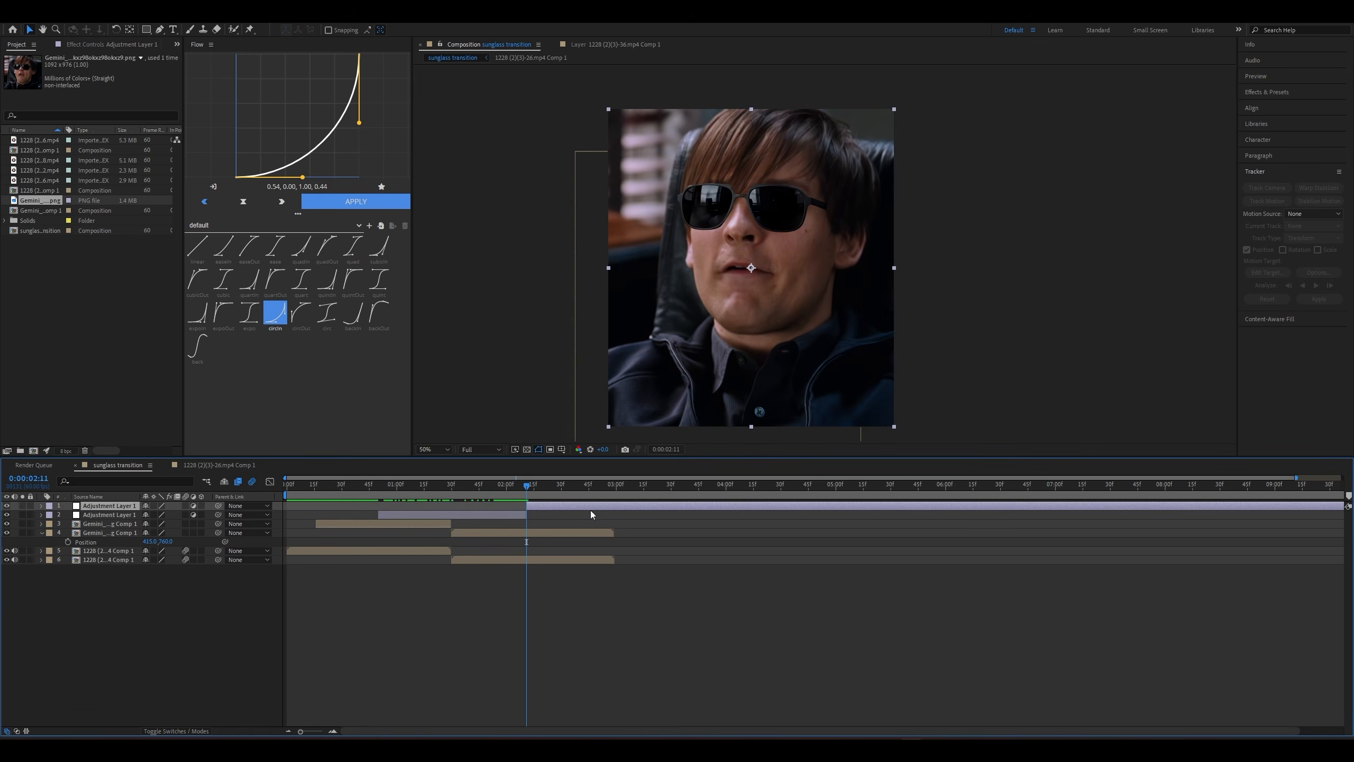
{"action": "key", "text": "Delete"}
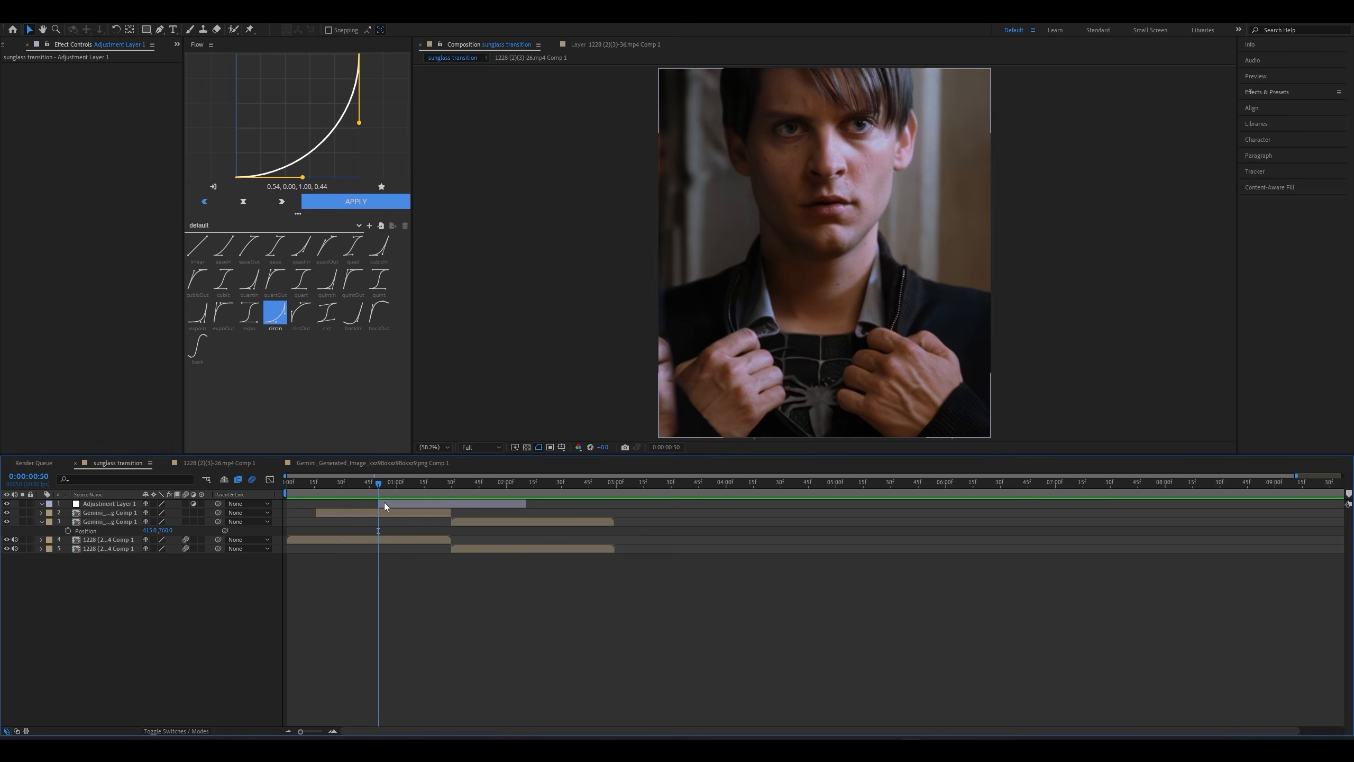
Apply the saved animation preset containing Motion Tile, Twitch and S_Shake to the adjustment layer, and check its keyframes
{"action": "left_click", "coordinate": [406, 503]}
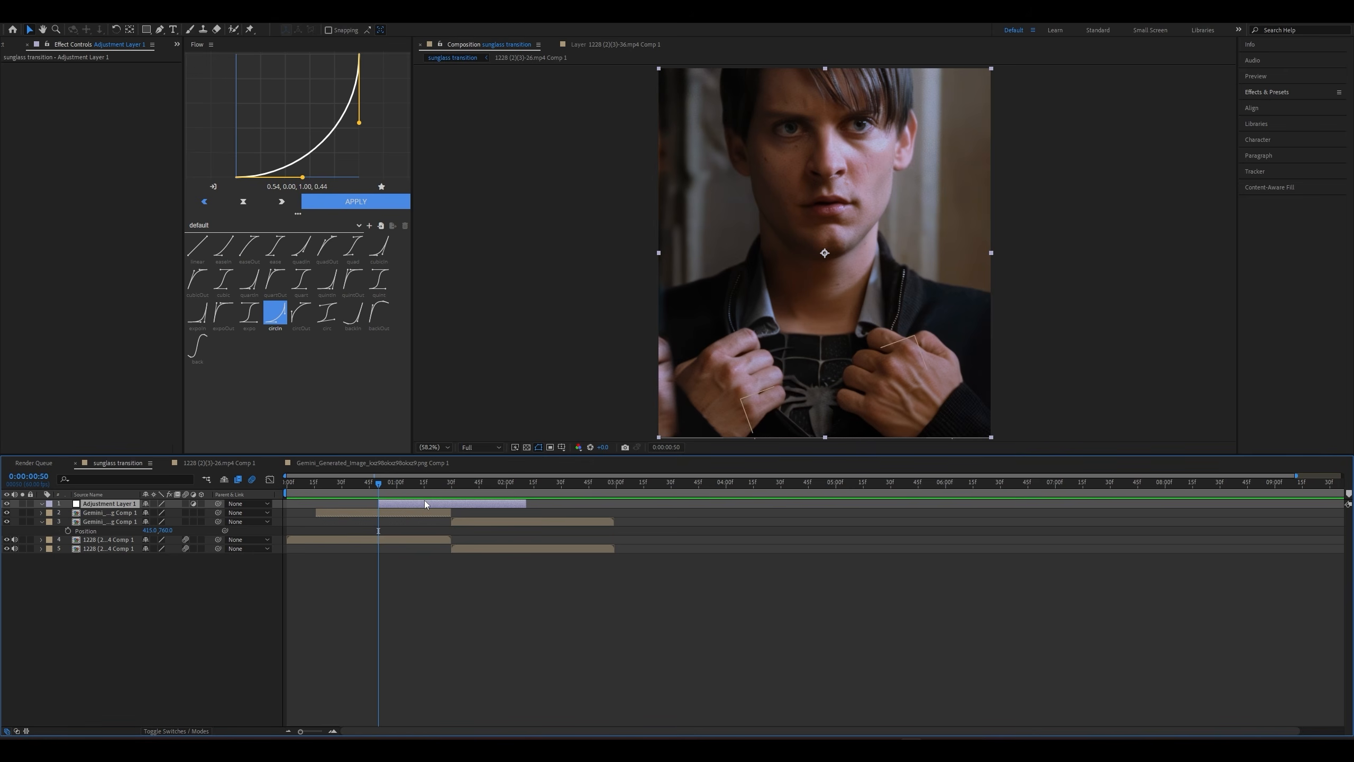
{"action": "left_click", "coordinate": [140, 15]}
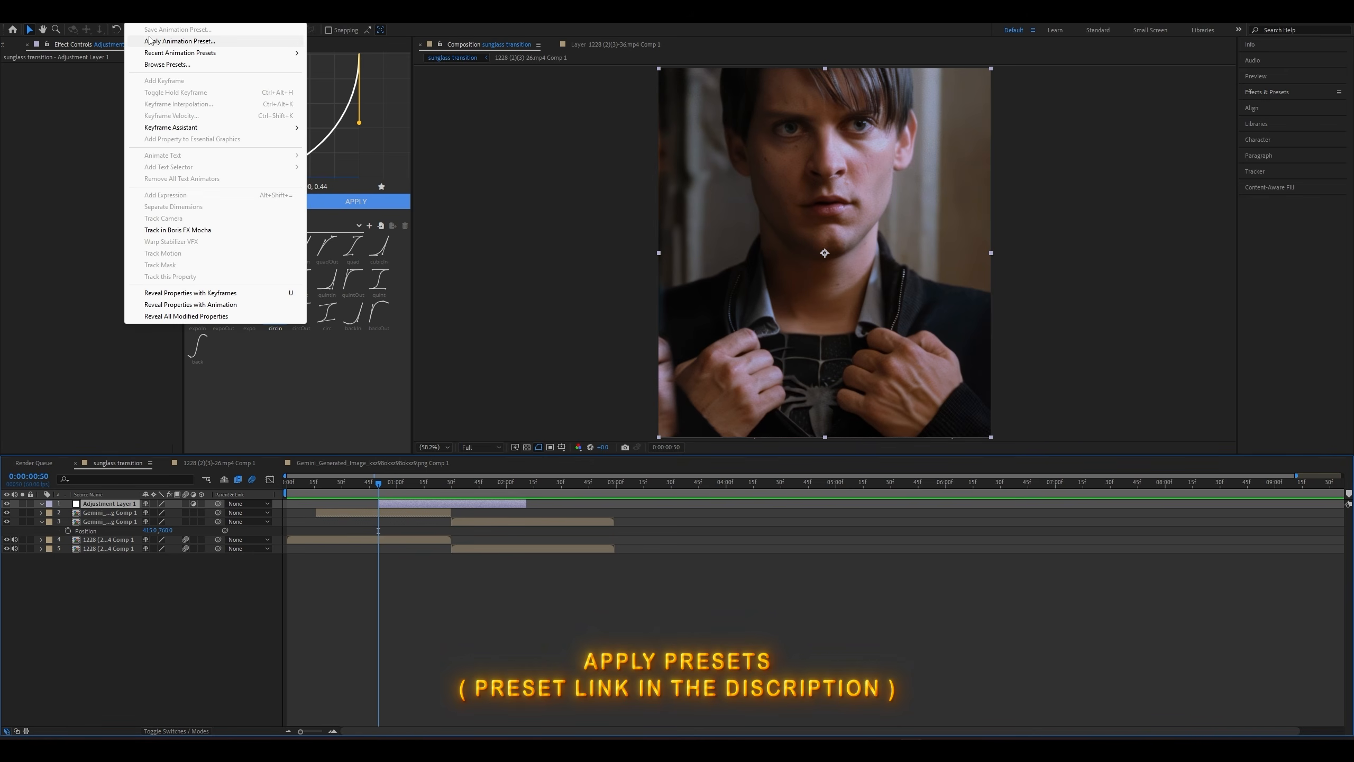
{"action": "left_click", "coordinate": [150, 41]}
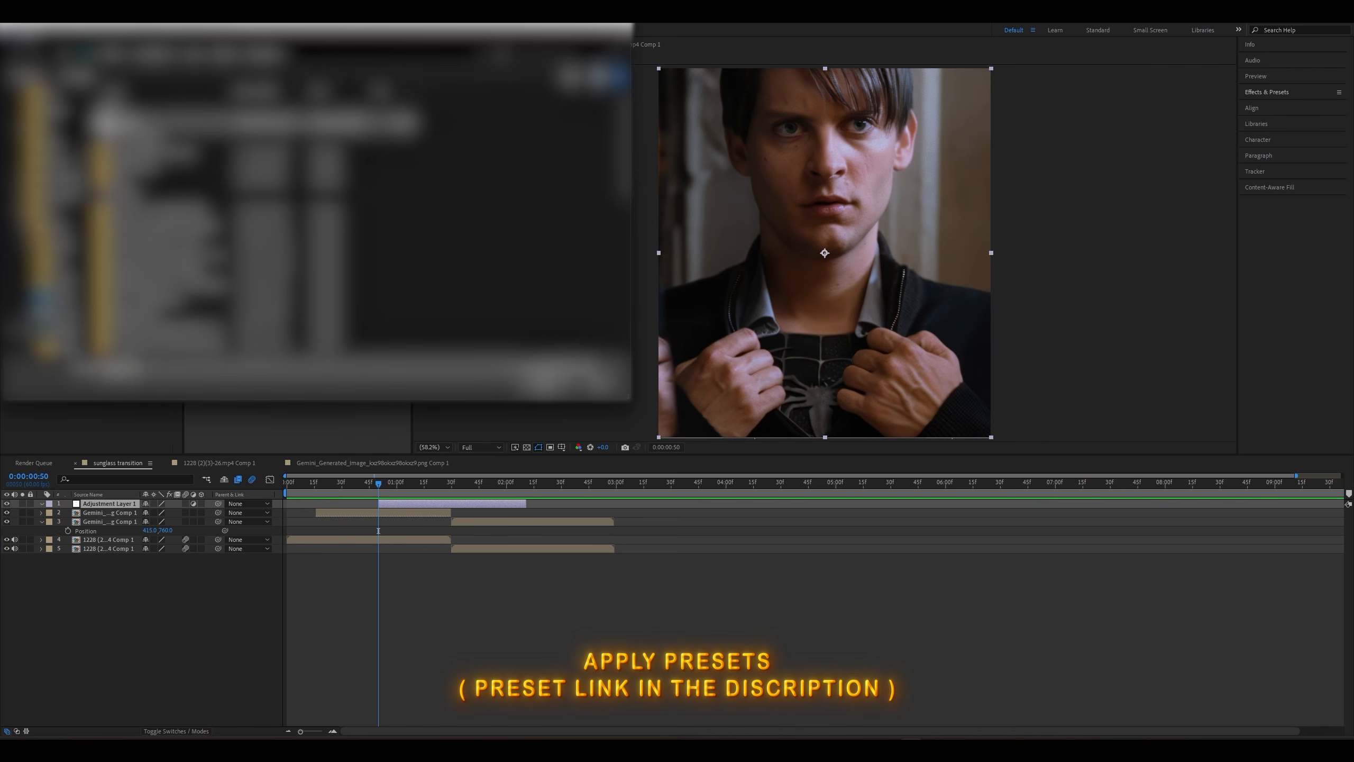
{"action": "left_click", "coordinate": [544, 388]}
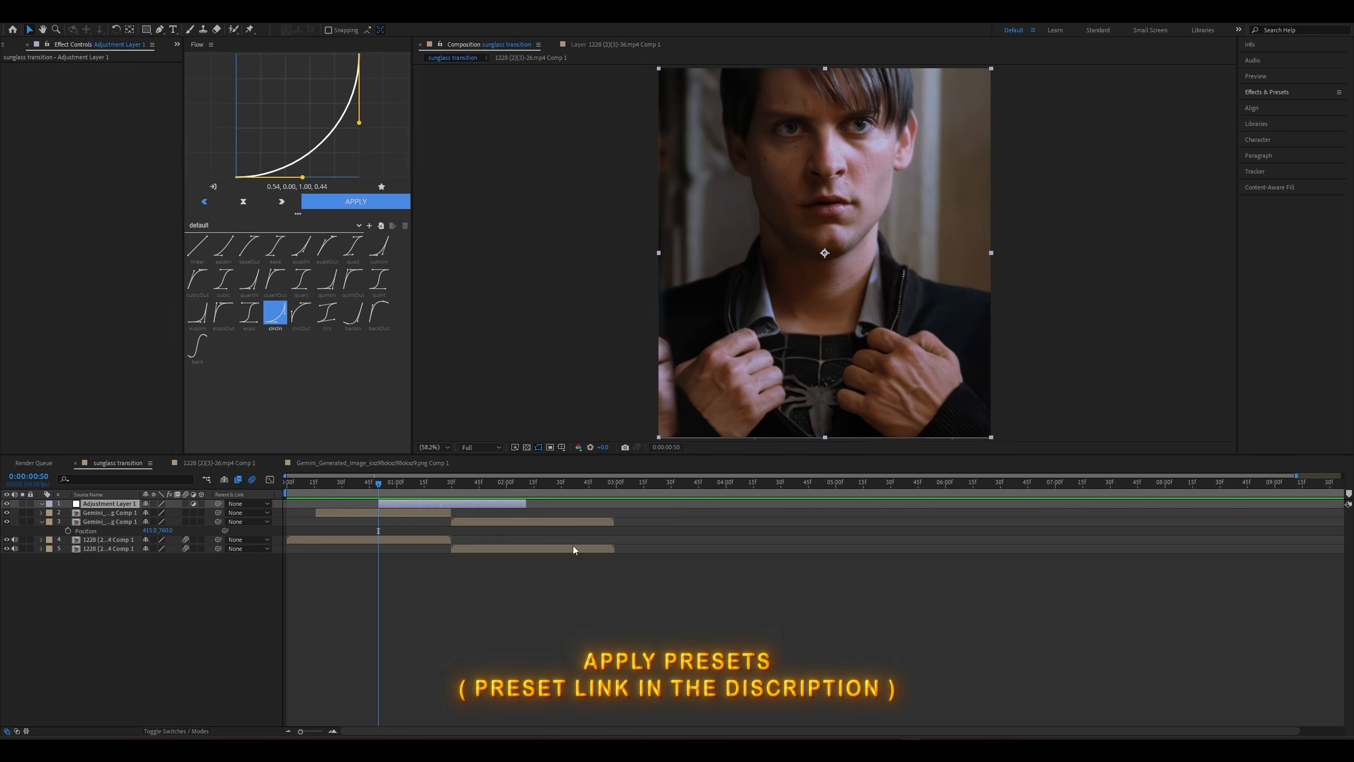
{"action": "key", "text": "u"}
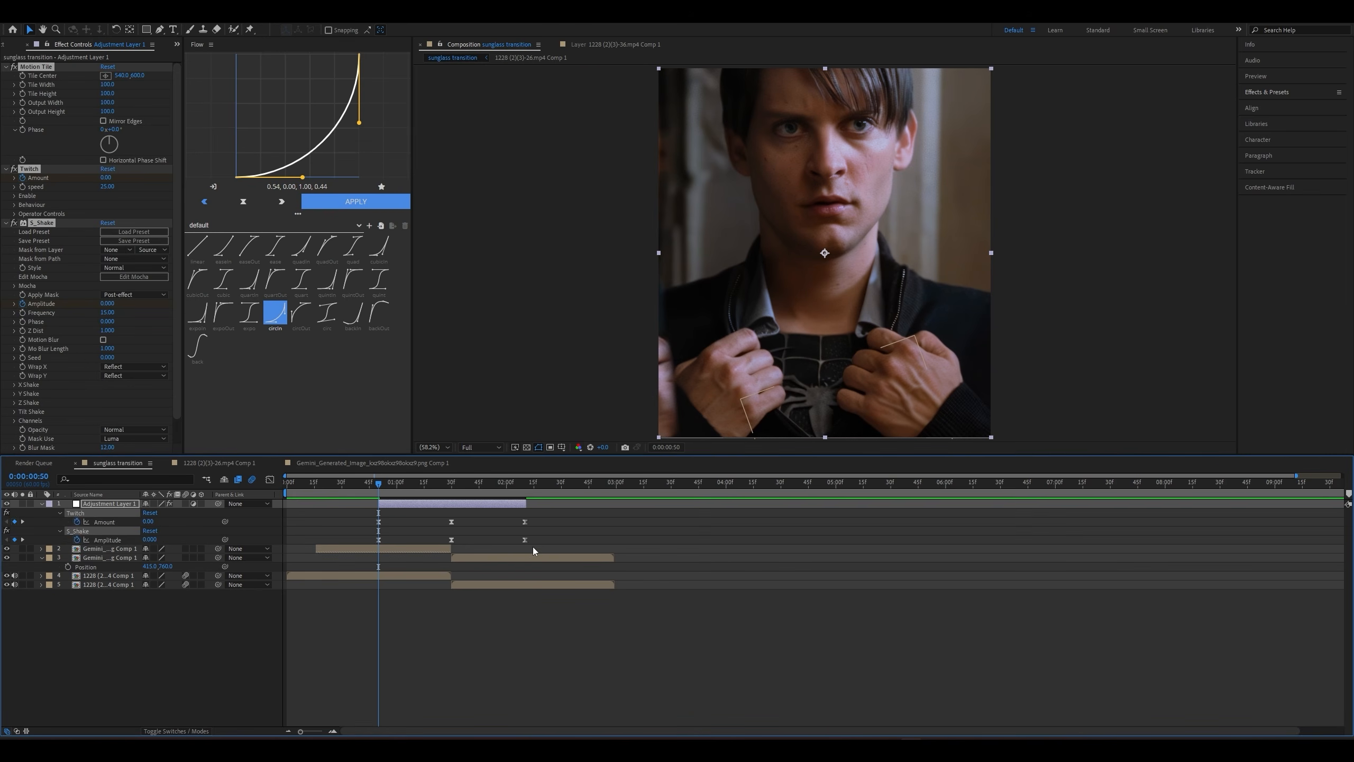
{"action": "key", "text": "u"}
{"action": "left_click", "coordinate": [458, 580]}
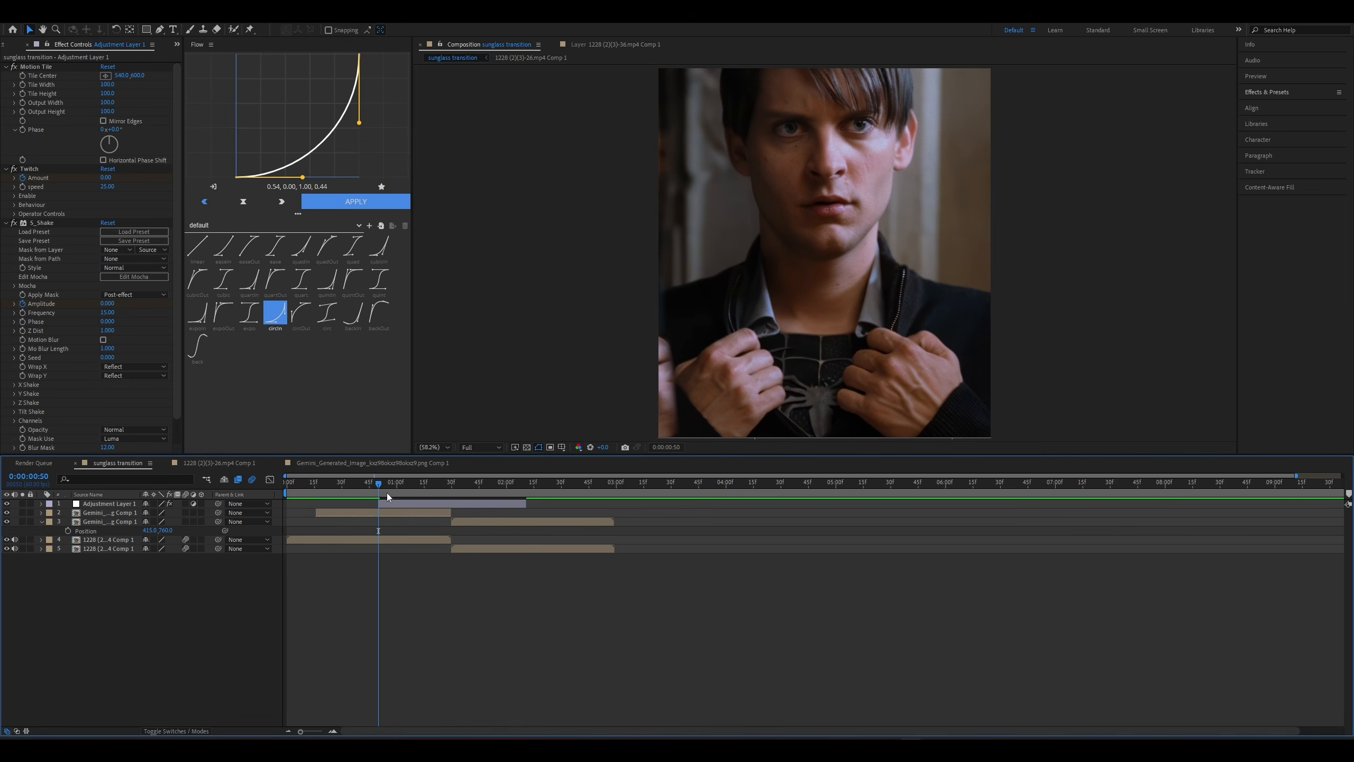
Play back the transition from 0:00:00:50 and again from the beginning to check the shake
{"action": "left_click", "coordinate": [381, 489]}
{"action": "key", "text": "space"}
{"action": "key", "text": "space"}
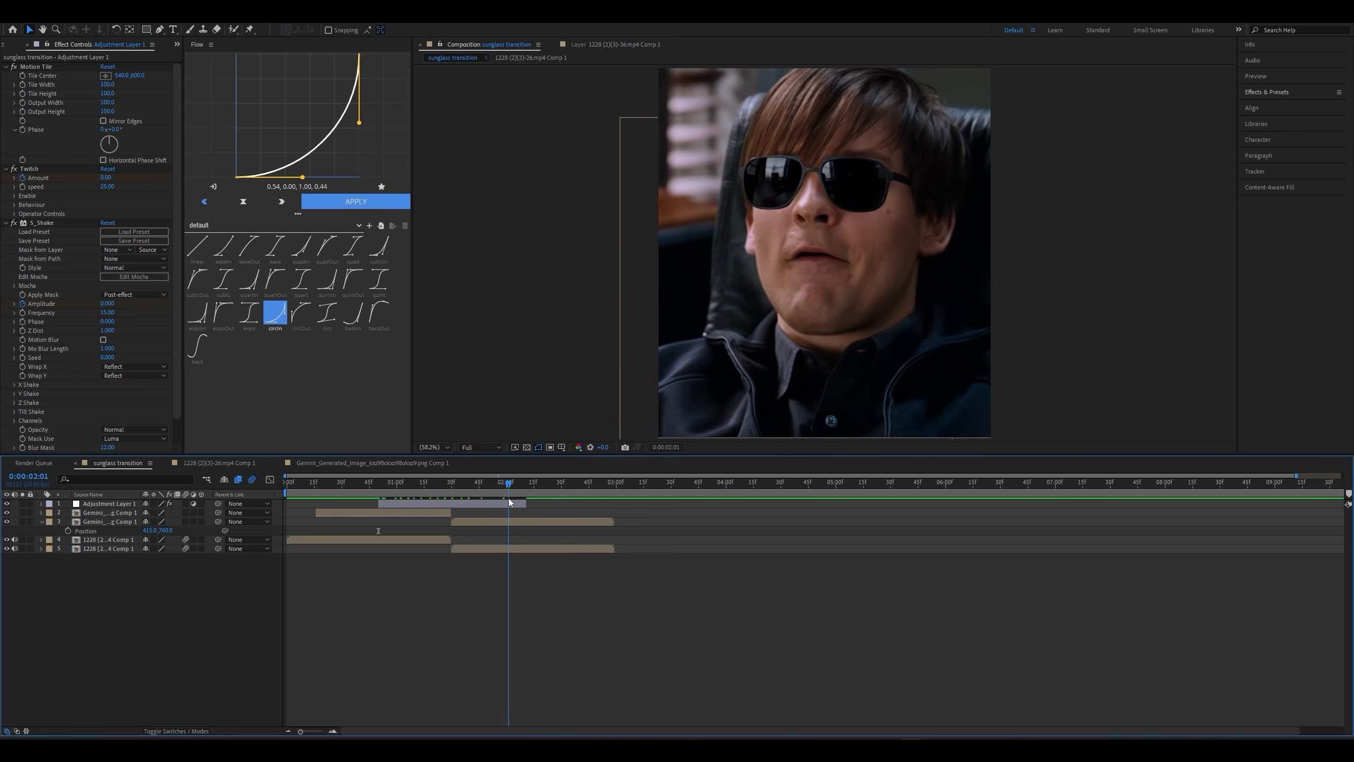
{"action": "key", "text": "space"}
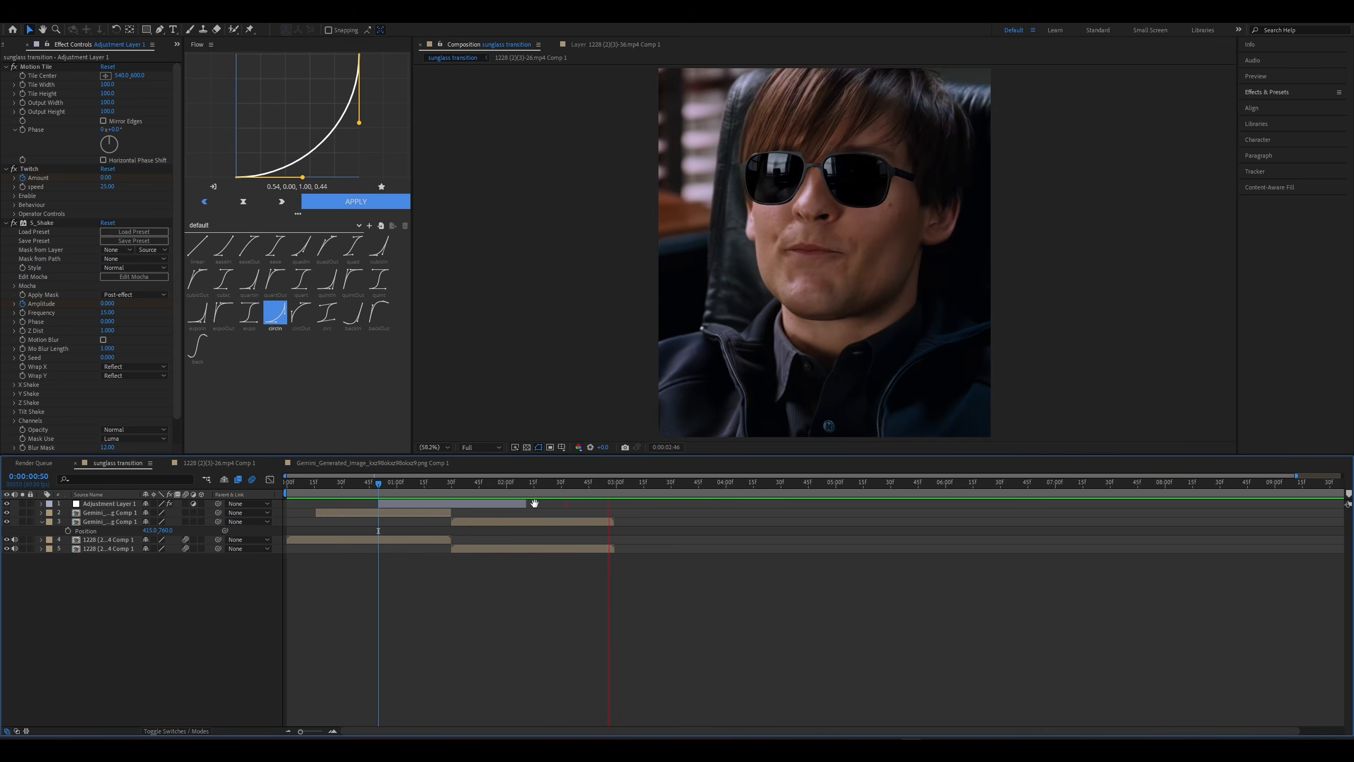
{"action": "key", "text": "Home"}
{"action": "key", "text": "space"}
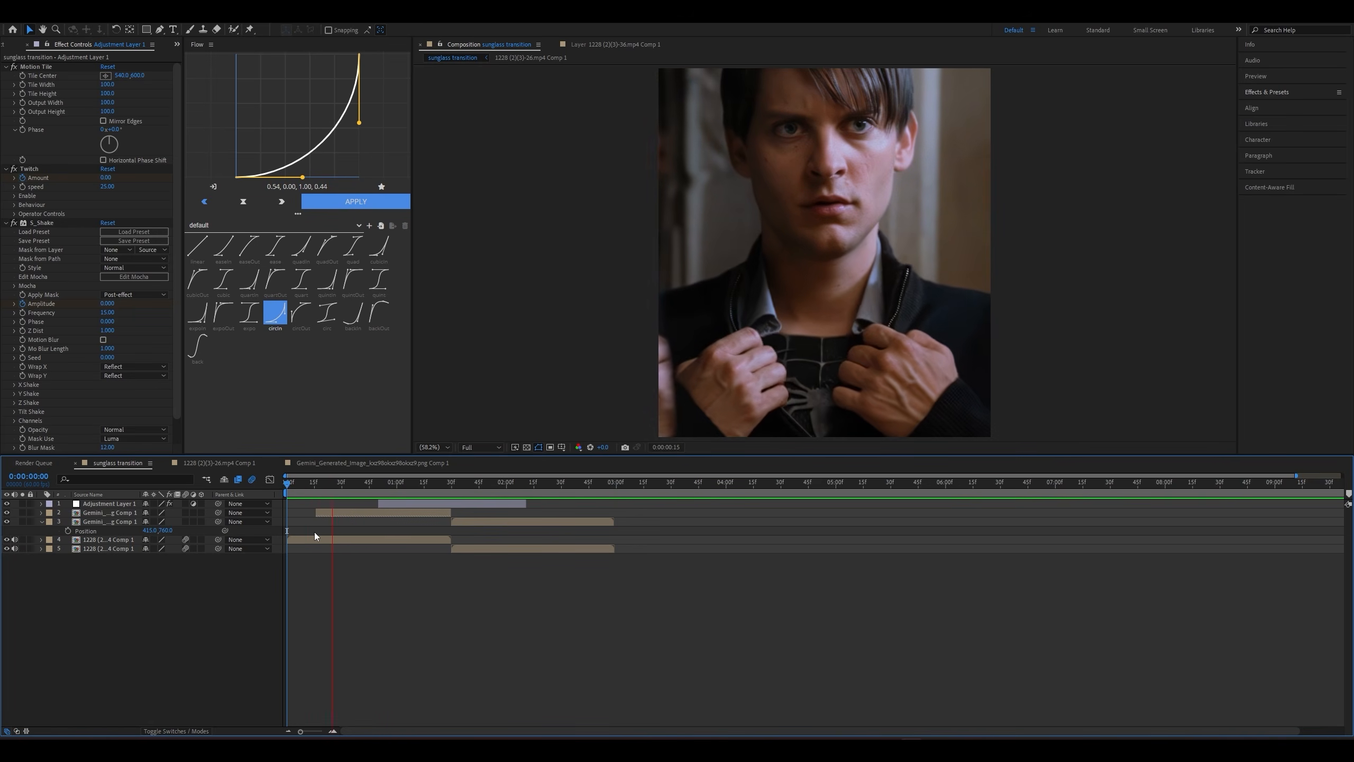
{"action": "key", "text": "space"}
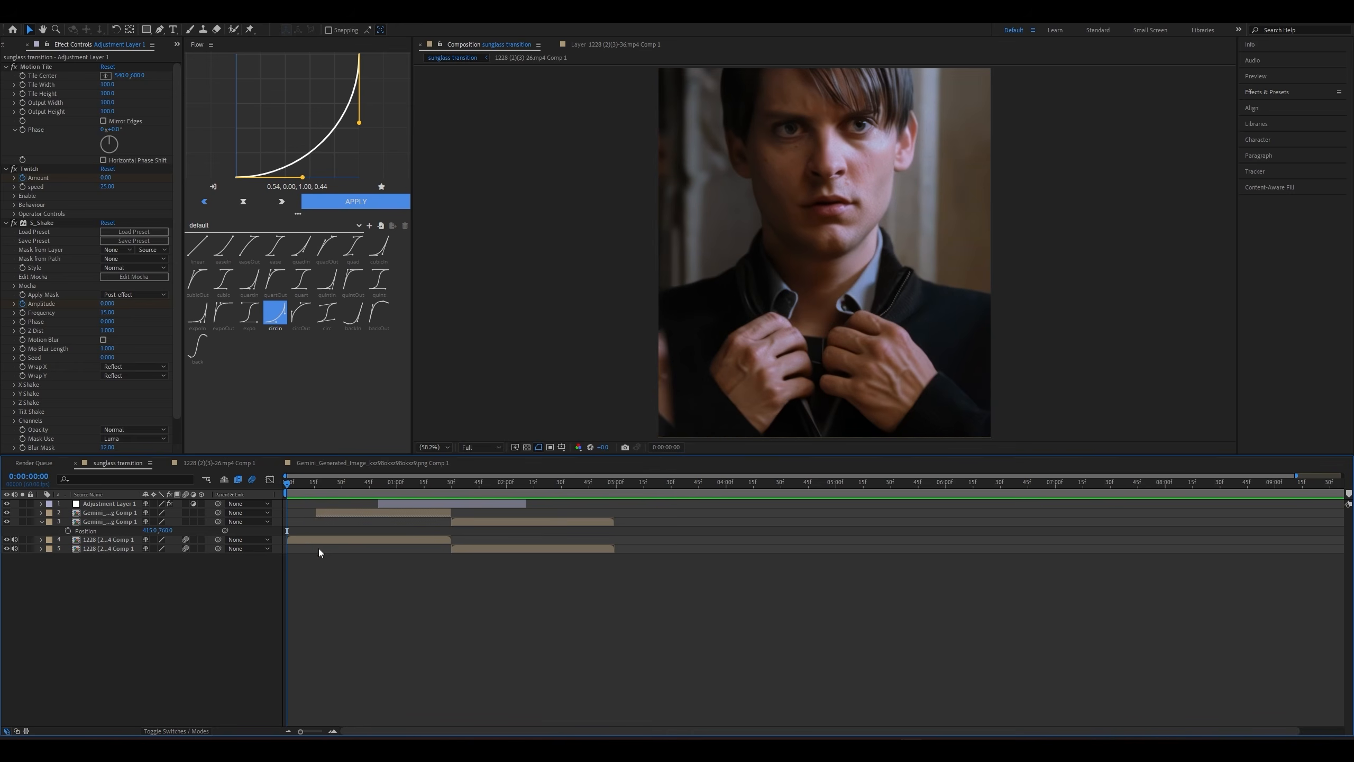
Add the S_BlurMoCurves effect to the first clip and keyframe its Z Dist at 0.55 at 0:00:00:00
{"action": "left_click", "coordinate": [320, 539]}
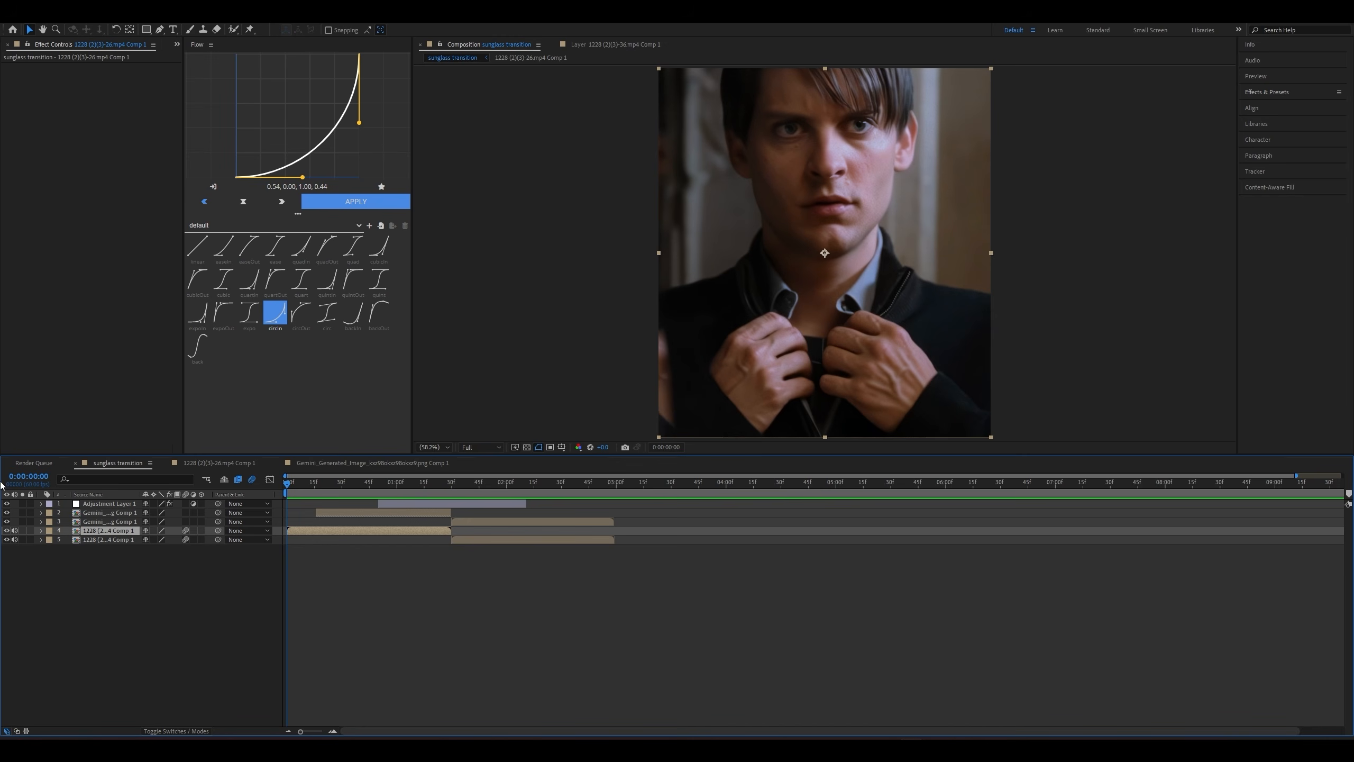
{"action": "left_click", "coordinate": [1263, 91]}
{"action": "type", "text": "blurm"}
{"action": "left_click_drag", "start_coordinate": [1295, 126], "coordinate": [1273, 129]}
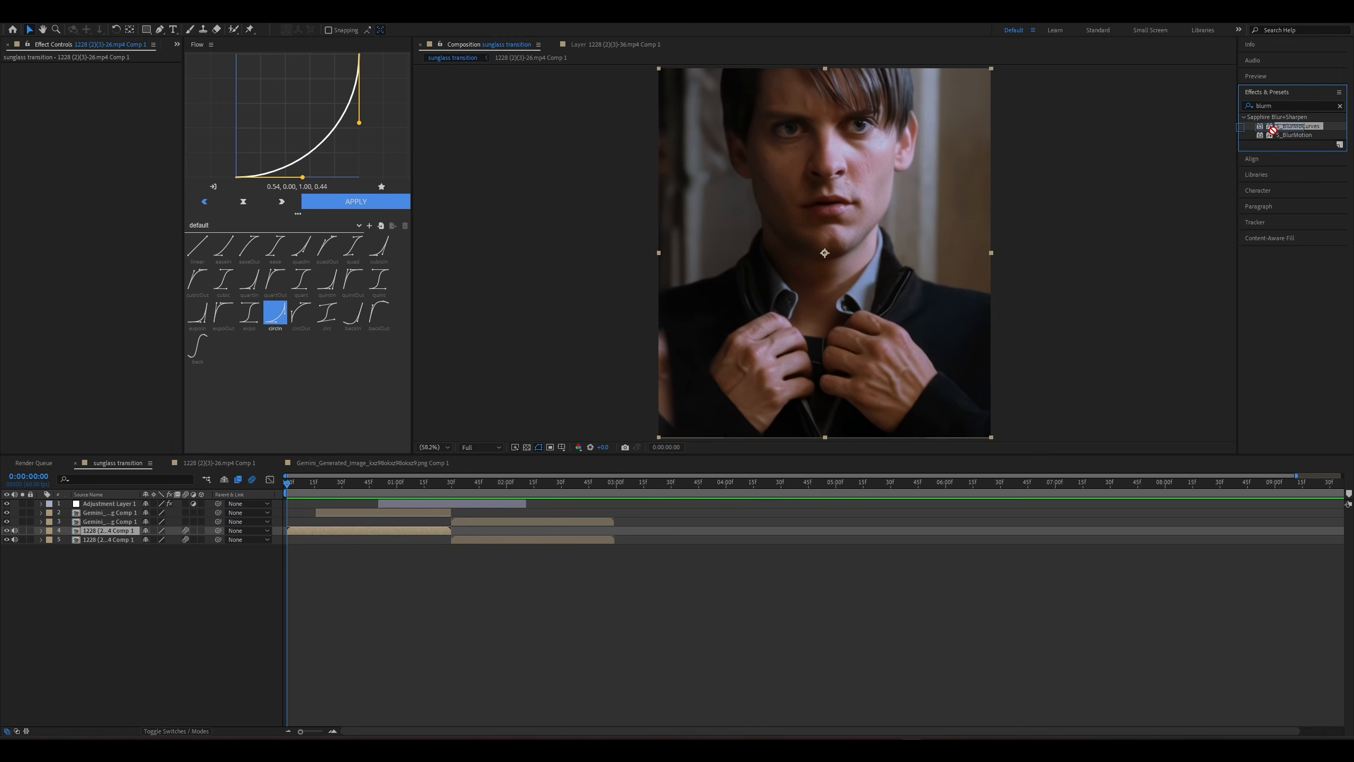
{"action": "left_click_drag", "start_coordinate": [345, 533], "coordinate": [345, 533]}
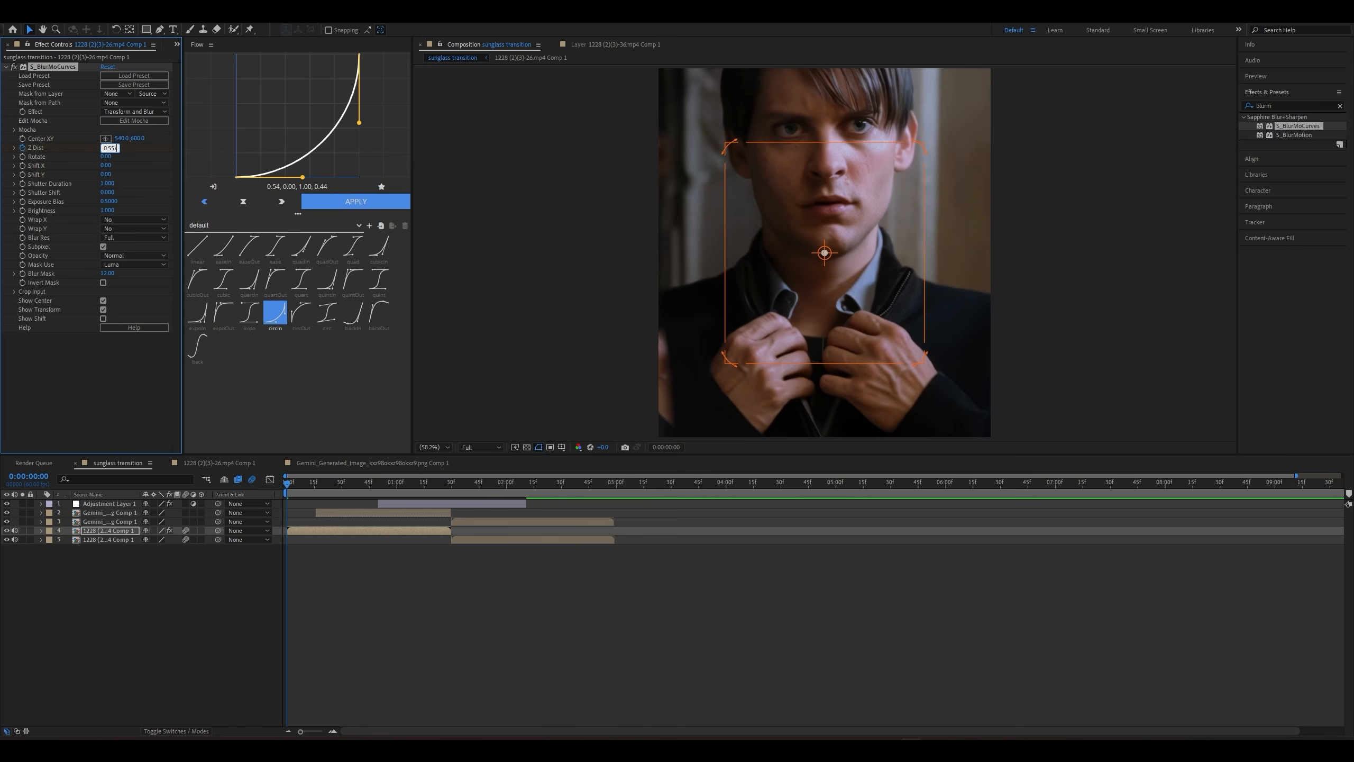
{"action": "type", "text": "0.55"}
{"action": "key", "text": "Return"}
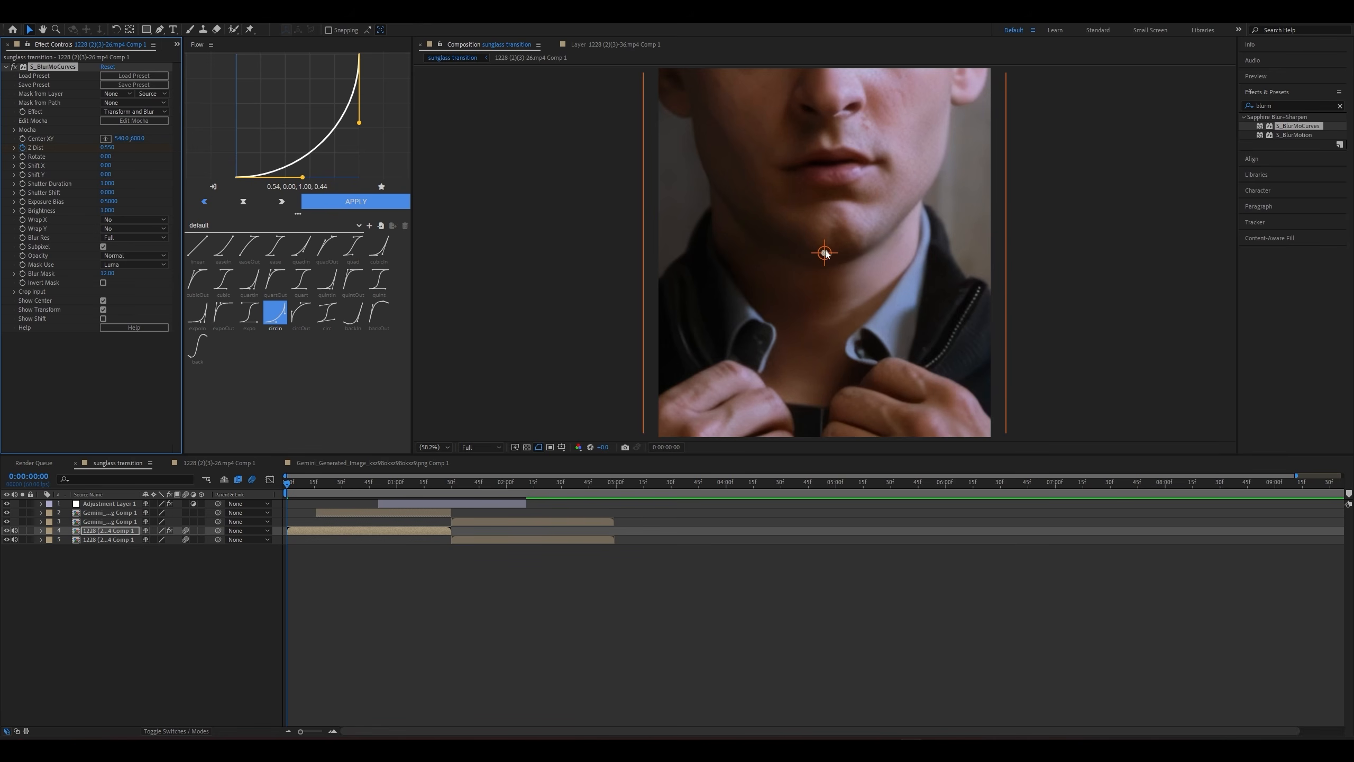
Move the S_BlurMoCurves centre up to the character's forehead and increase the effect's Shutter Shift
{"action": "left_click_drag", "start_coordinate": [825, 252], "coordinate": [824, 103]}
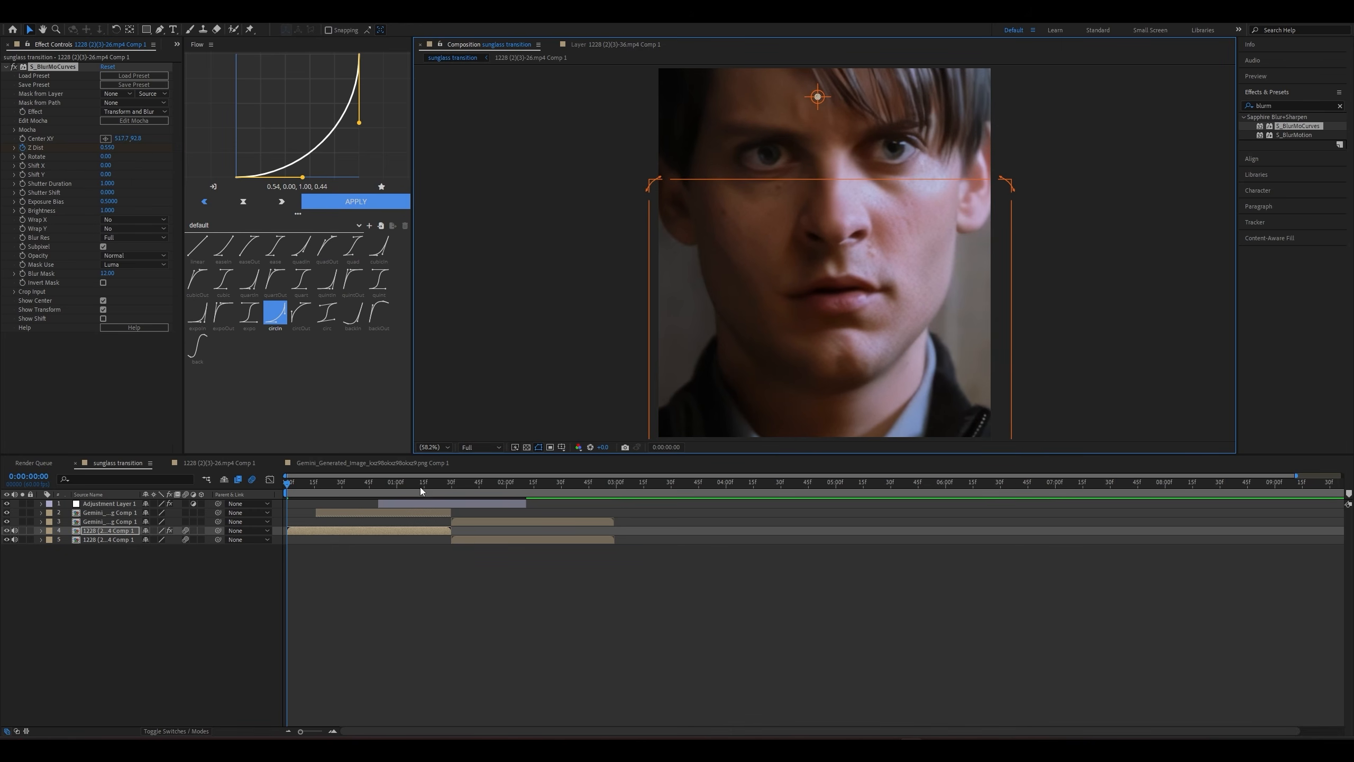
{"action": "key", "text": "space"}
{"action": "left_click_drag", "start_coordinate": [106, 193], "coordinate": [115, 193]}
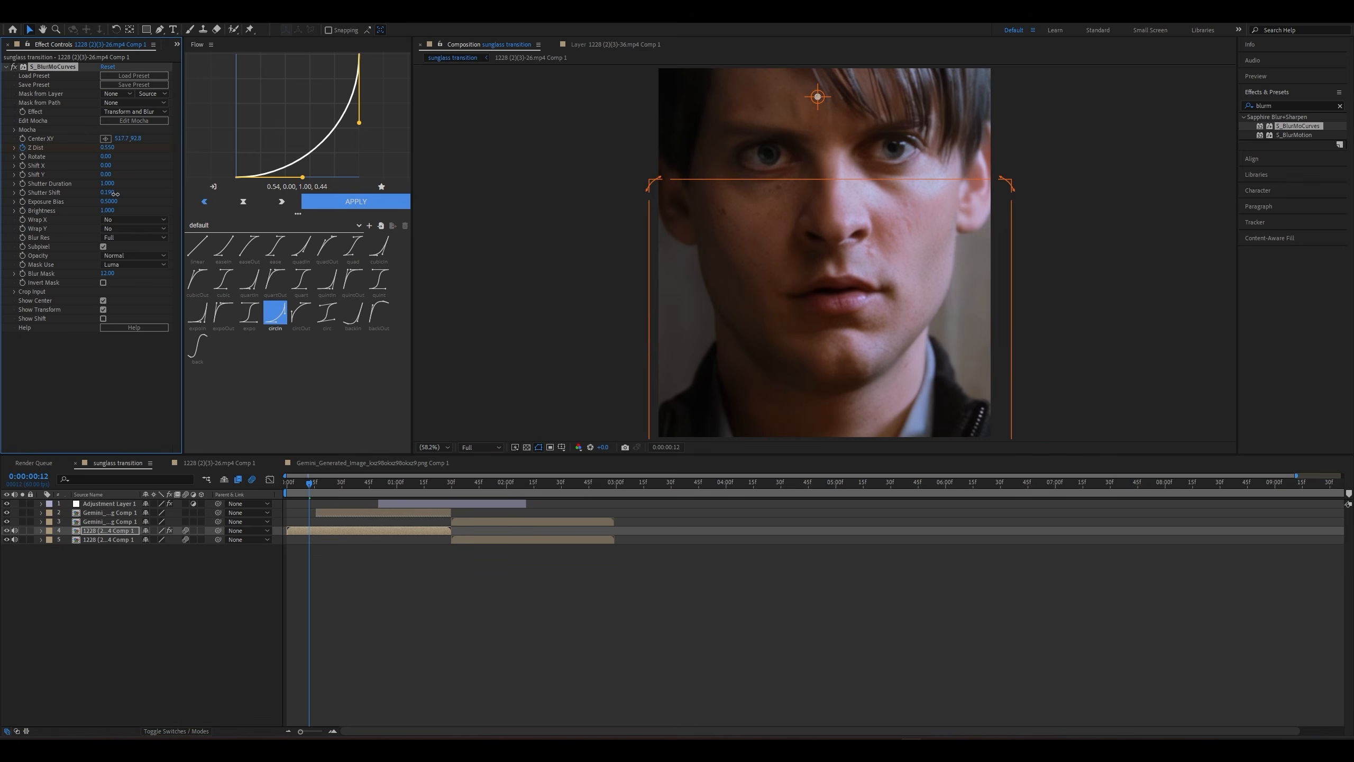
Keyframe the first clip's Z Dist at 1 at 0:00:01:28 and move that keyframe to the clip's end
{"action": "left_click_drag", "start_coordinate": [416, 482], "coordinate": [446, 482]}
{"action": "left_click", "coordinate": [107, 146]}
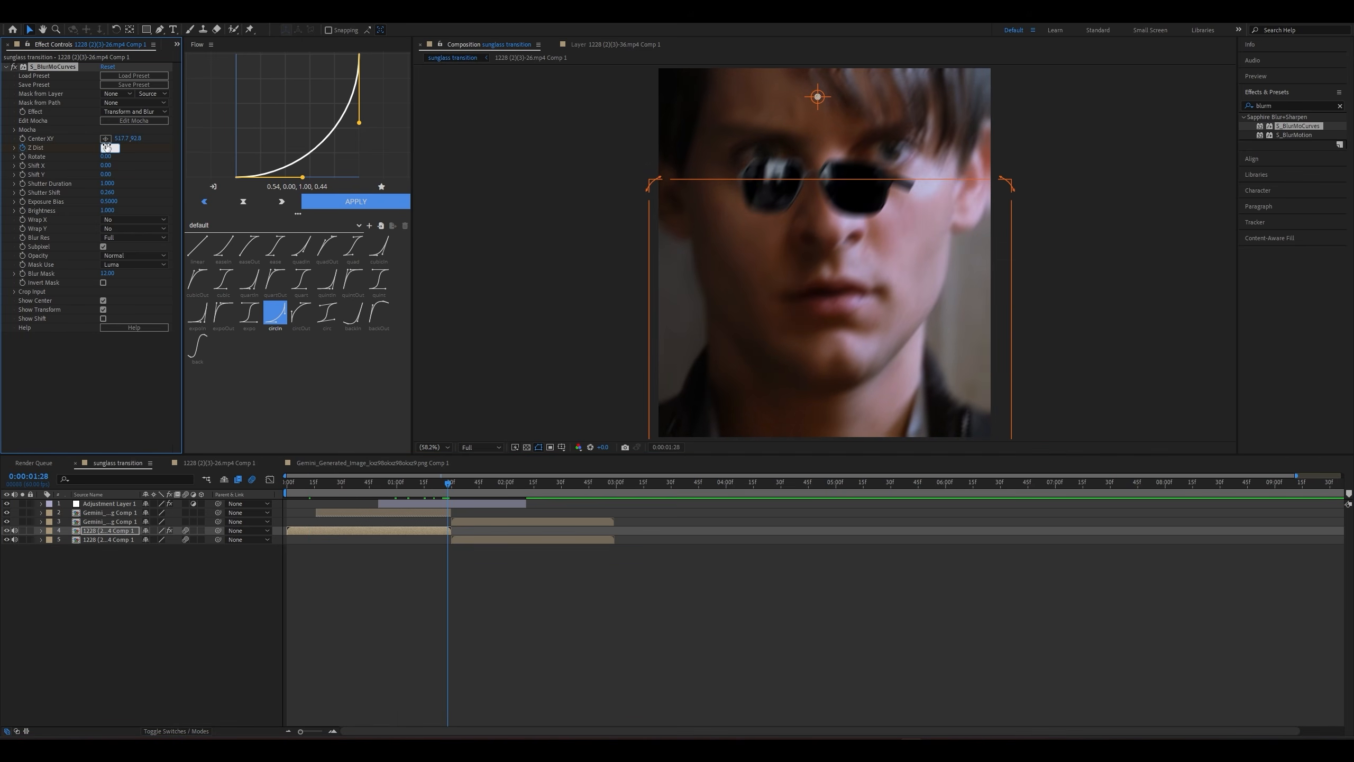
{"action": "type", "text": "1"}
{"action": "key", "text": "Return"}
{"action": "key", "text": "u"}
{"action": "left_click", "coordinate": [448, 549]}
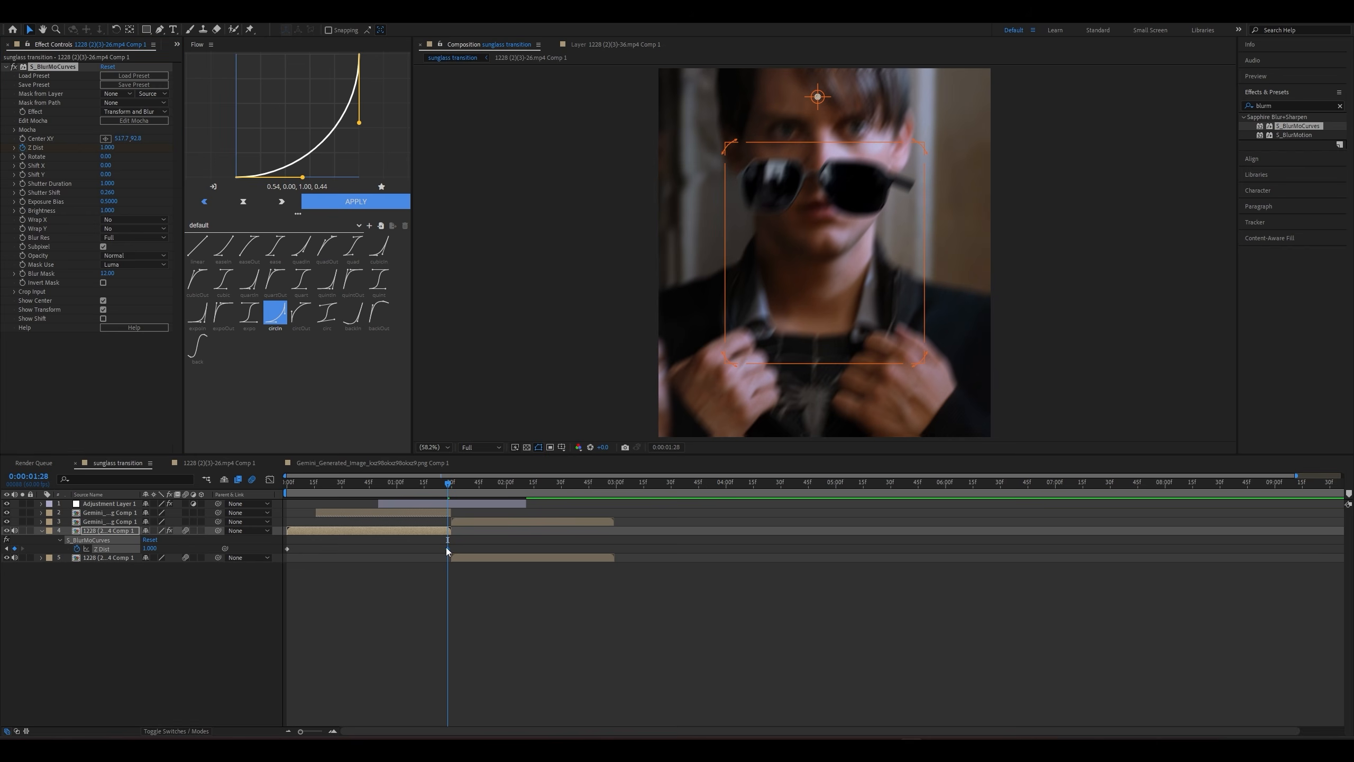
Shape the Z Dist value graph with a steep start, gentler middle and steep end, and preview the zoom
{"action": "left_click_drag", "start_coordinate": [446, 548], "coordinate": [267, 550]}
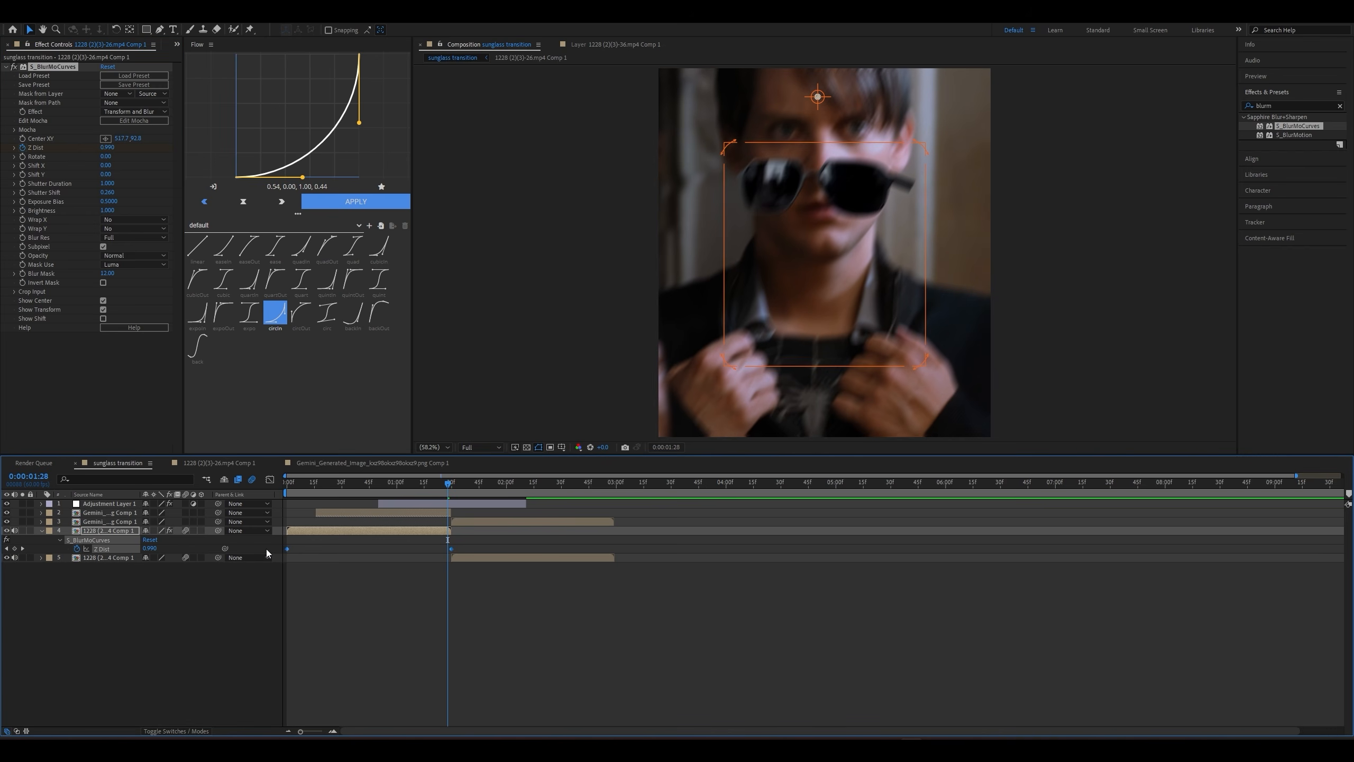
{"action": "left_click", "coordinate": [270, 479]}
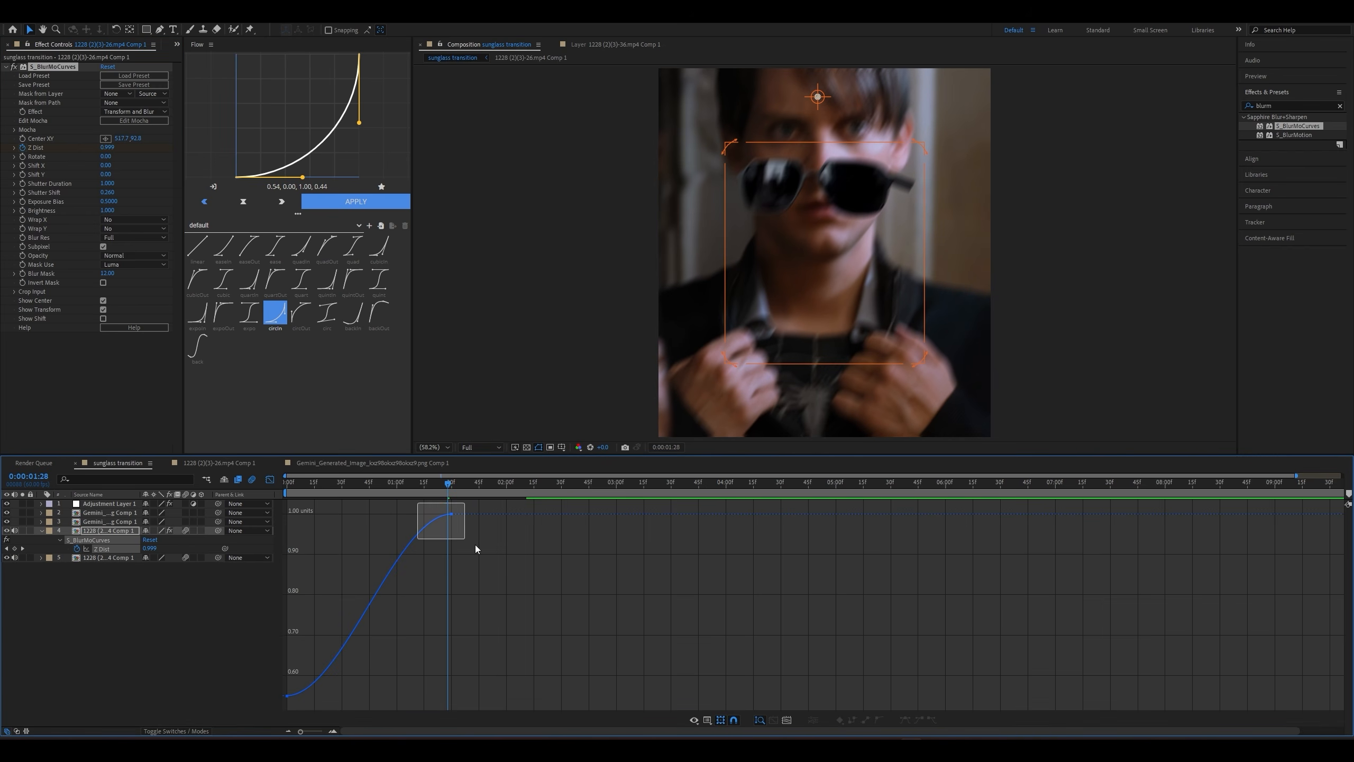
{"action": "left_click_drag", "start_coordinate": [402, 515], "coordinate": [436, 610]}
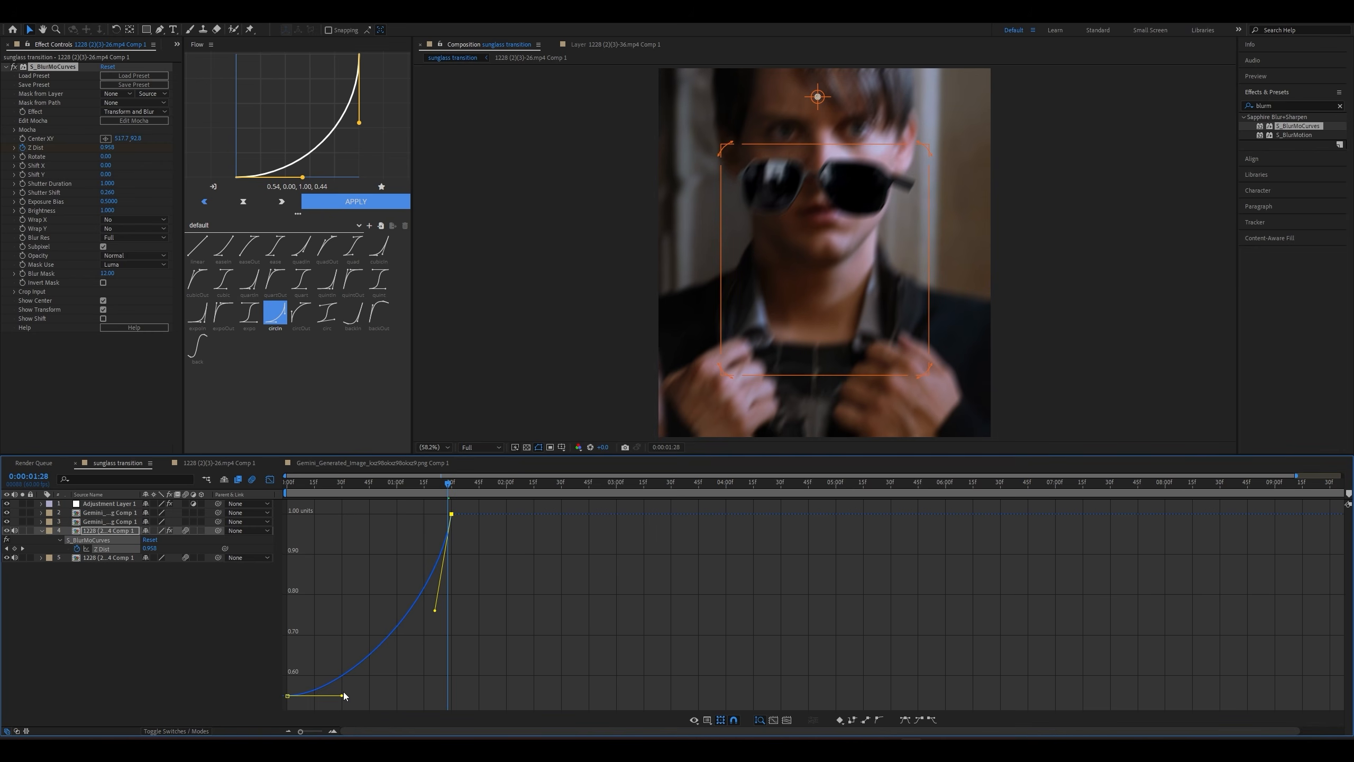
{"action": "left_click_drag", "start_coordinate": [326, 596], "coordinate": [320, 587]}
{"action": "left_click_drag", "start_coordinate": [434, 610], "coordinate": [455, 625]}
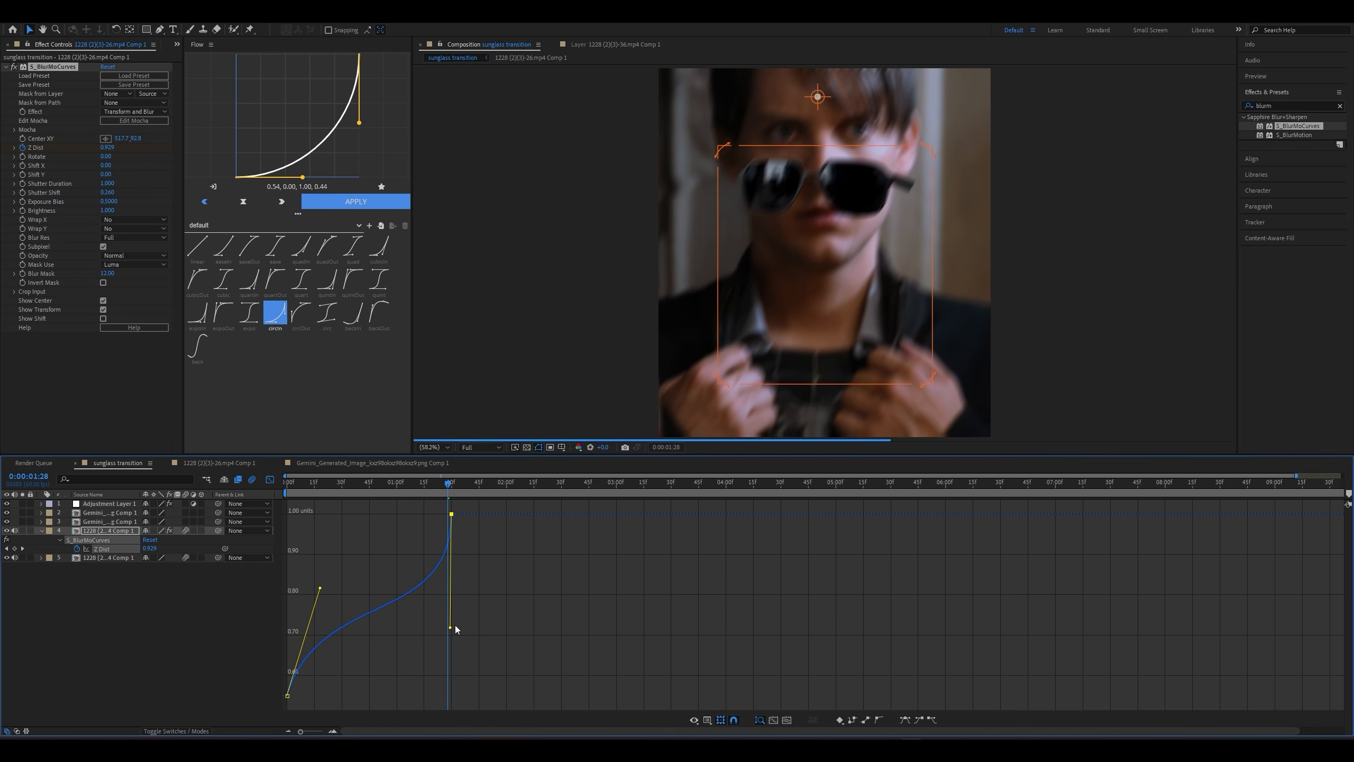
{"action": "left_click_drag", "start_coordinate": [320, 587], "coordinate": [290, 576]}
{"action": "key", "text": "space"}
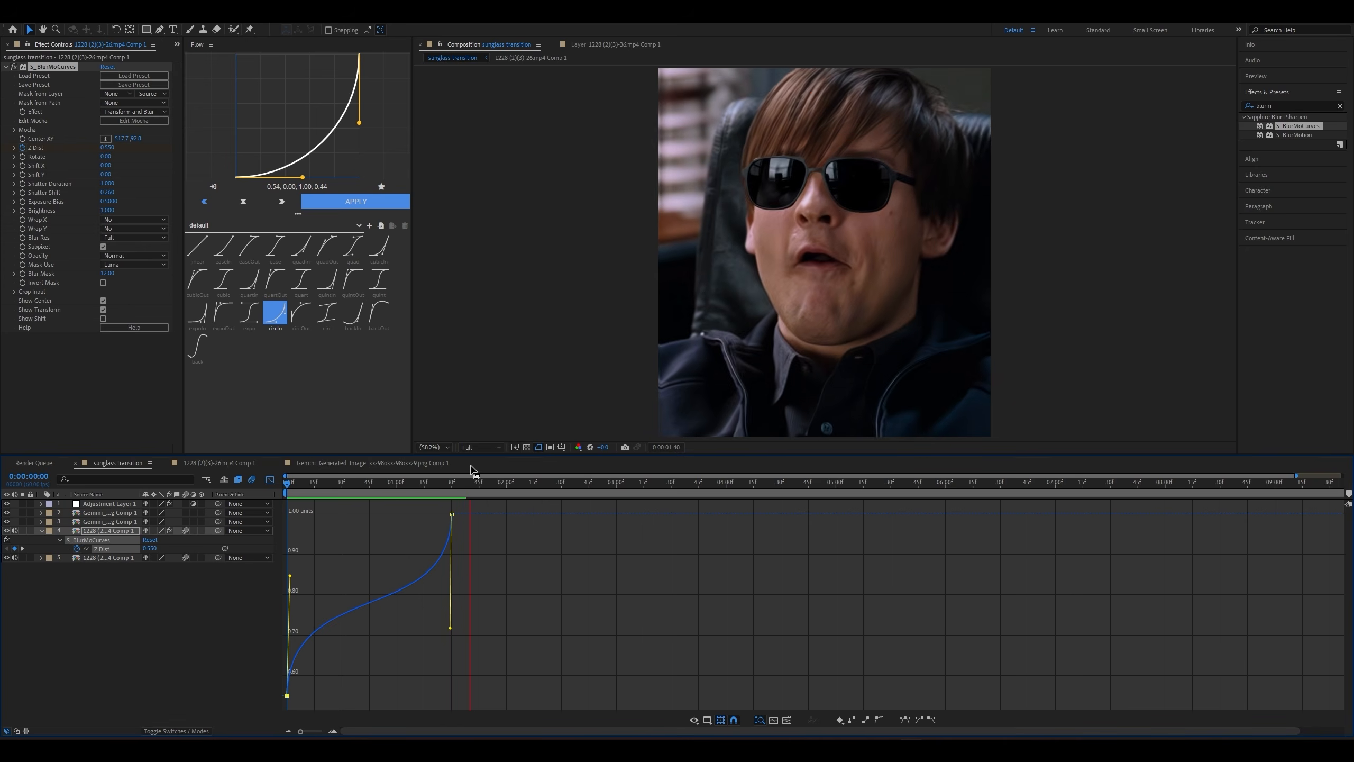
{"action": "key", "text": "space"}
Return to the sunglass transition composition's layer view and play back the whole transition from the beginning
{"action": "left_click", "coordinate": [217, 463]}
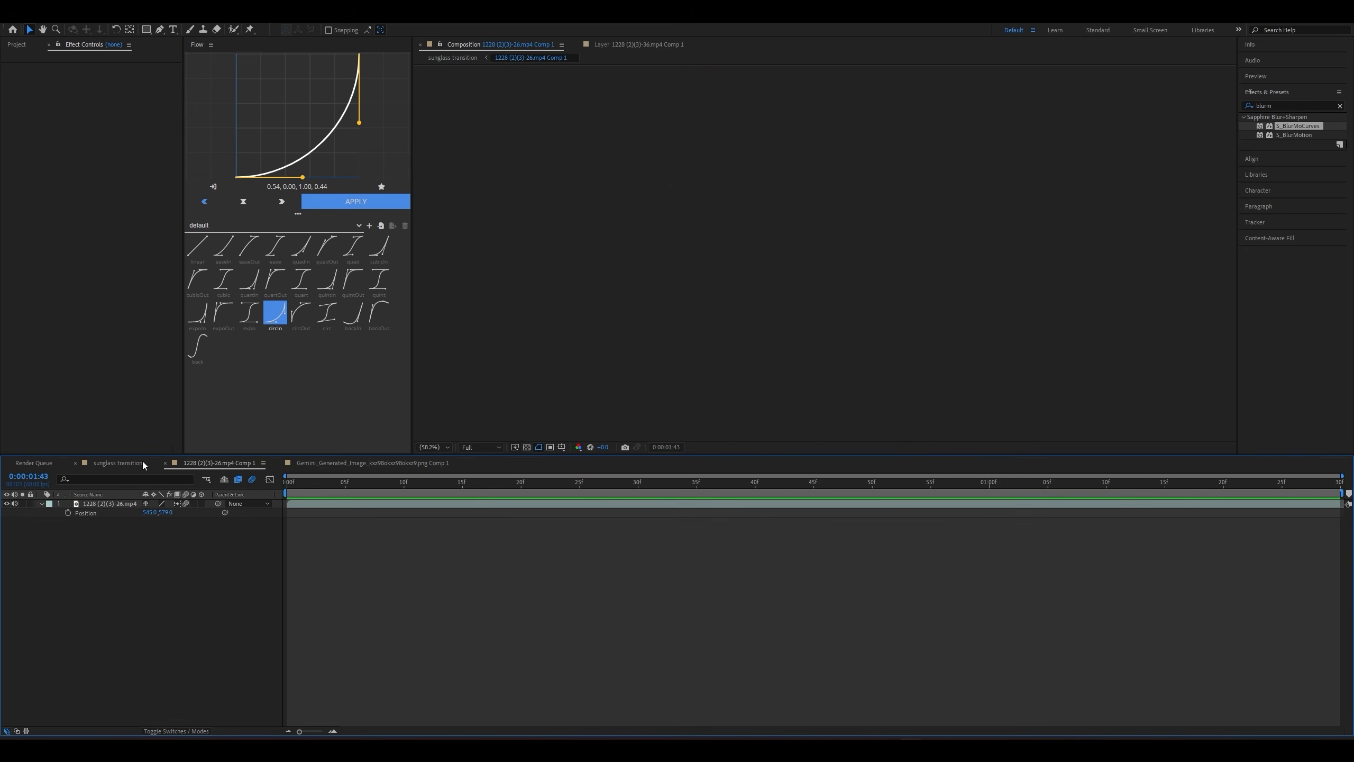
{"action": "left_click", "coordinate": [124, 462]}
{"action": "left_click", "coordinate": [270, 480]}
{"action": "left_click_drag", "start_coordinate": [363, 482], "coordinate": [286, 482]}
{"action": "key", "text": "u"}
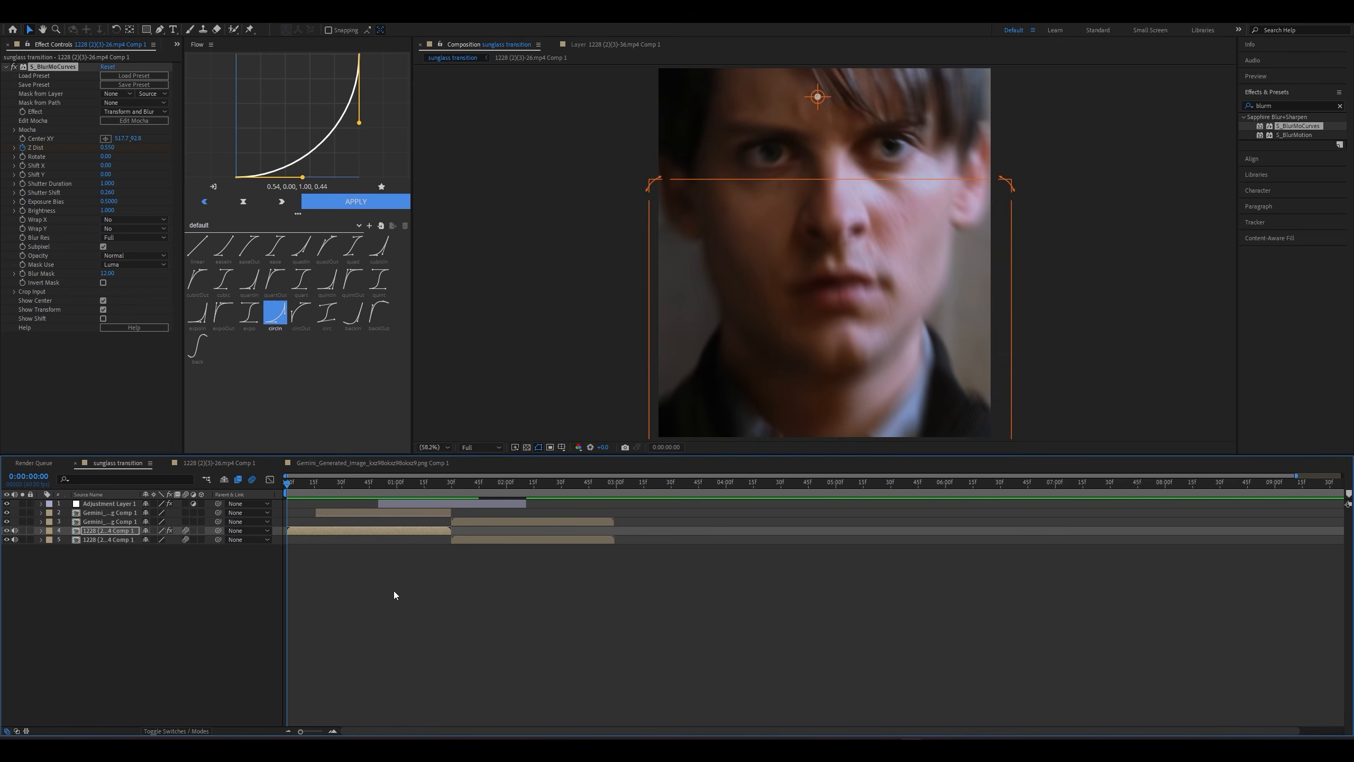
{"action": "left_click", "coordinate": [394, 591]}
{"action": "key", "text": "space"}
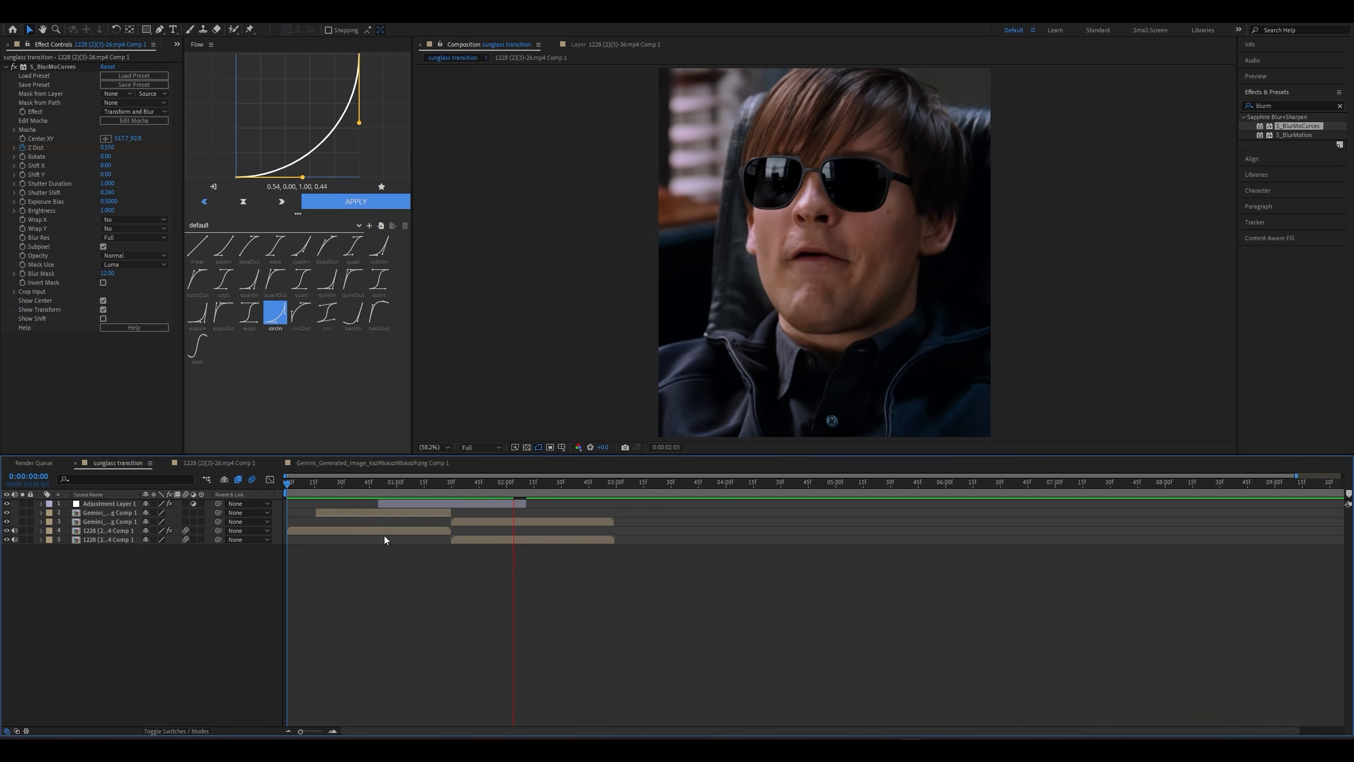